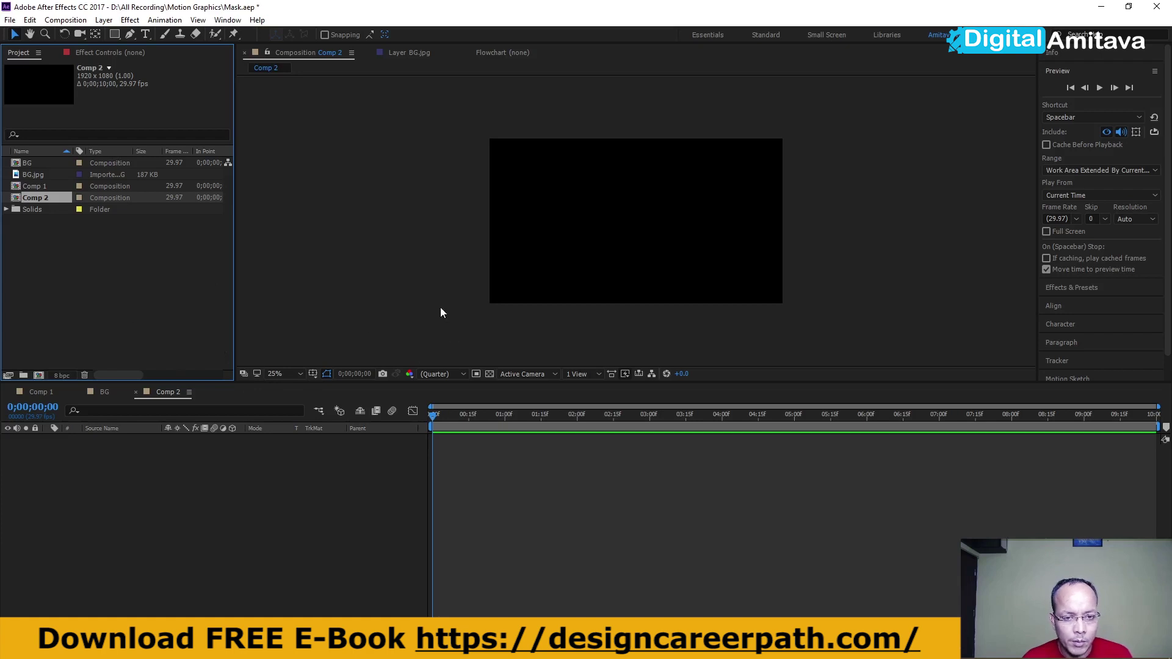
# Add a new 1920×1080 solid coloured dark orange, named Deep Orange Solid 1
pyautogui.rightClick(177, 462)
pyautogui.moveTo(201, 469)
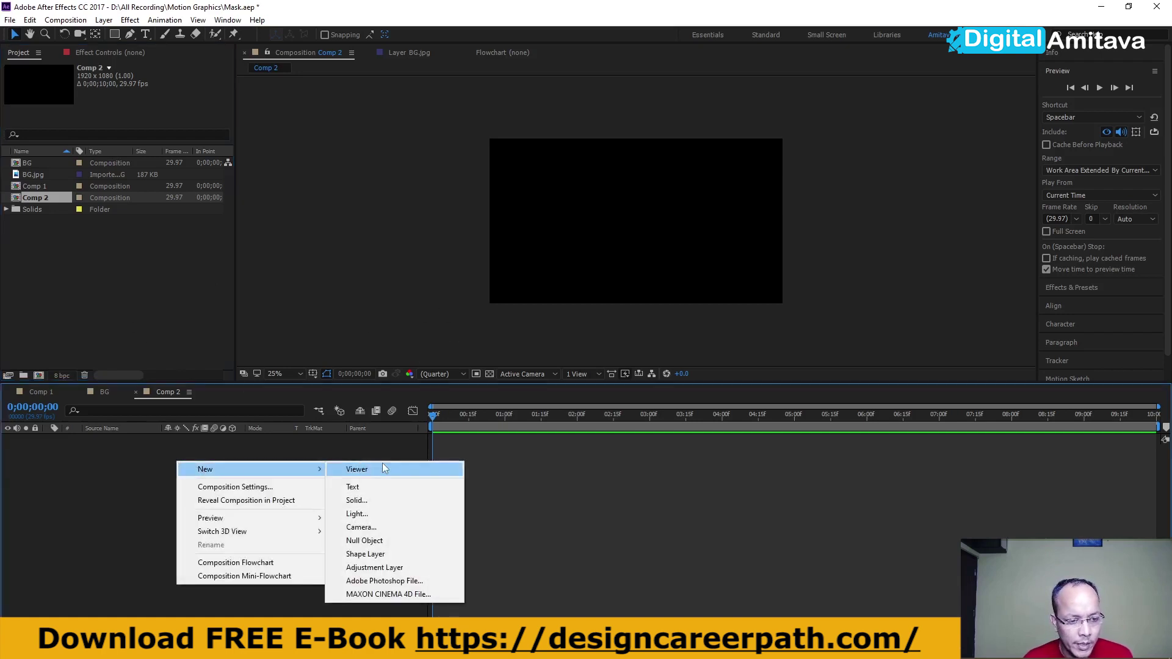
pyautogui.click(371, 500)
pyautogui.click(583, 399)
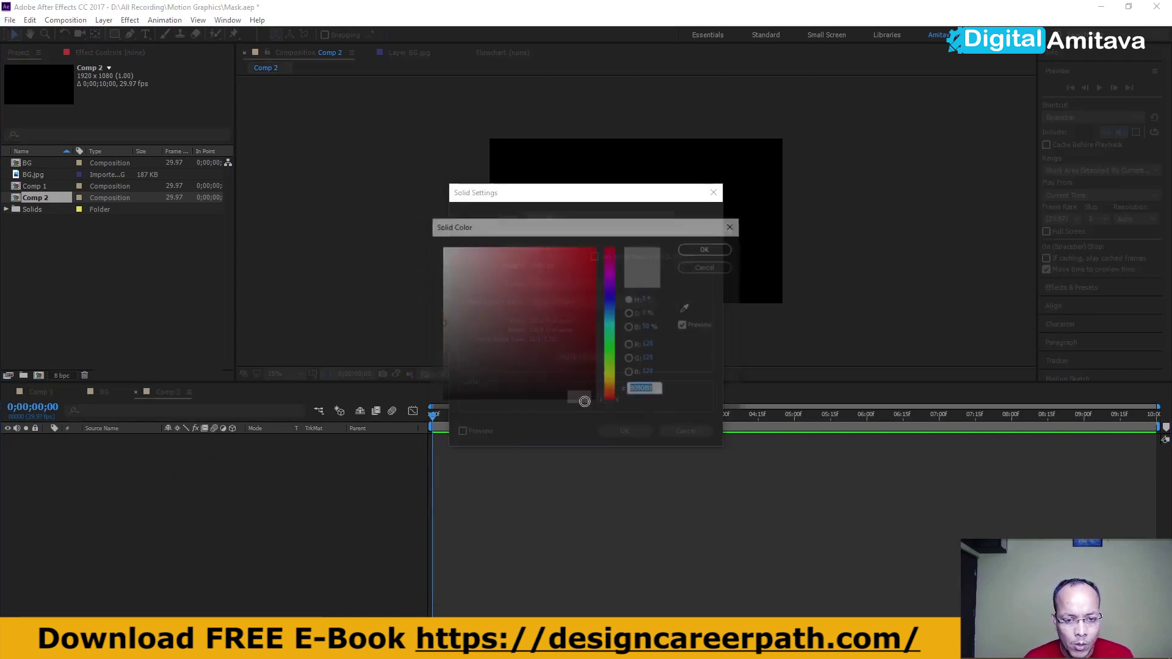
pyautogui.click(602, 310)
pyautogui.moveTo(610, 352); pyautogui.dragTo(610, 385)
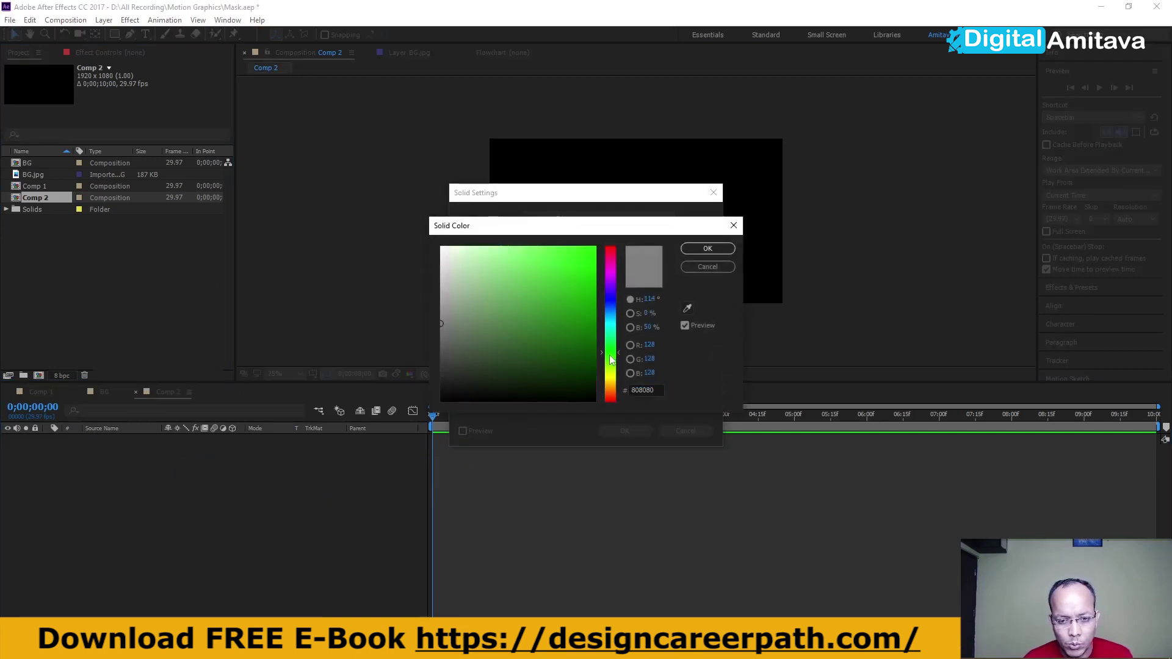
pyautogui.moveTo(584, 347); pyautogui.dragTo(584, 354)
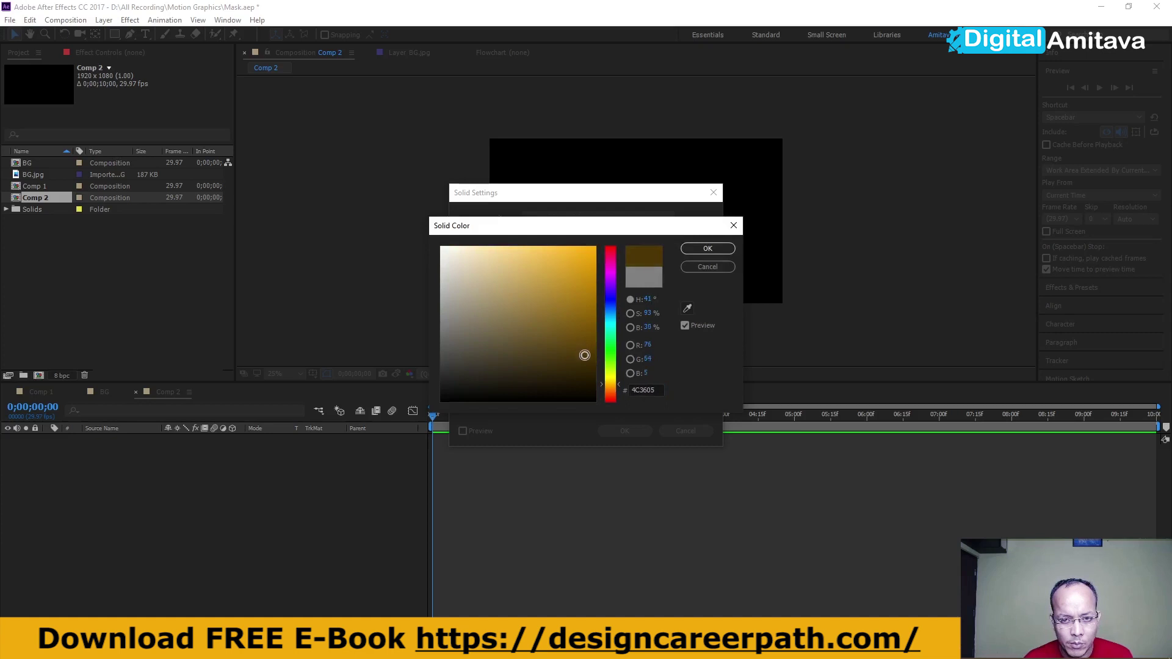
pyautogui.click(706, 249)
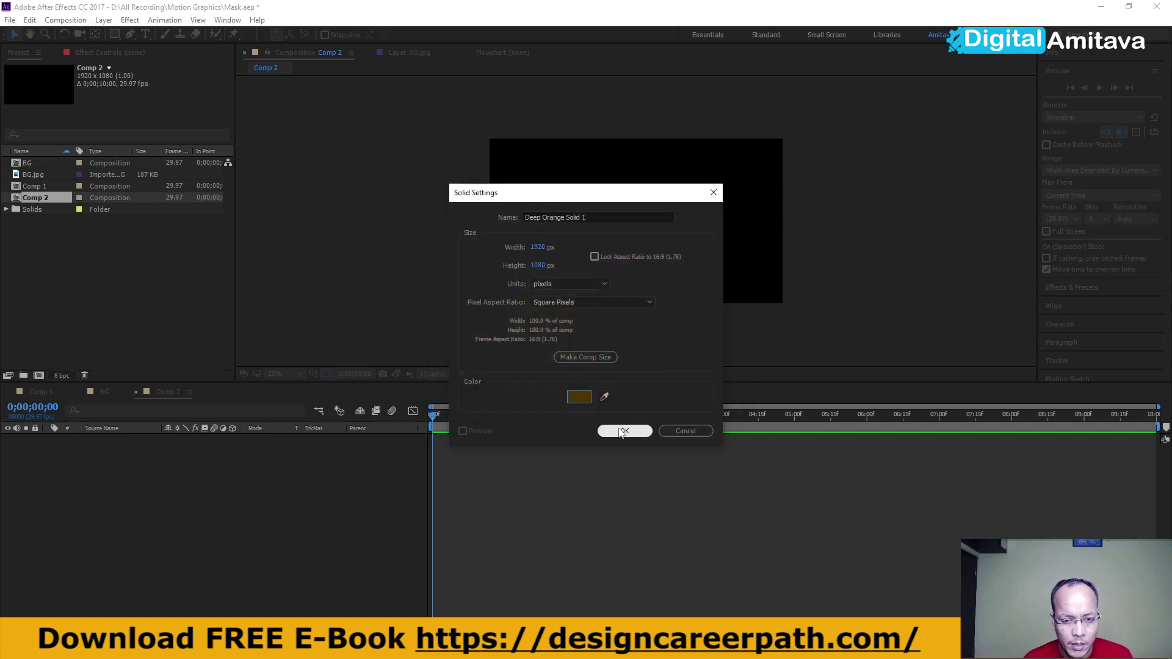
pyautogui.press('Return')
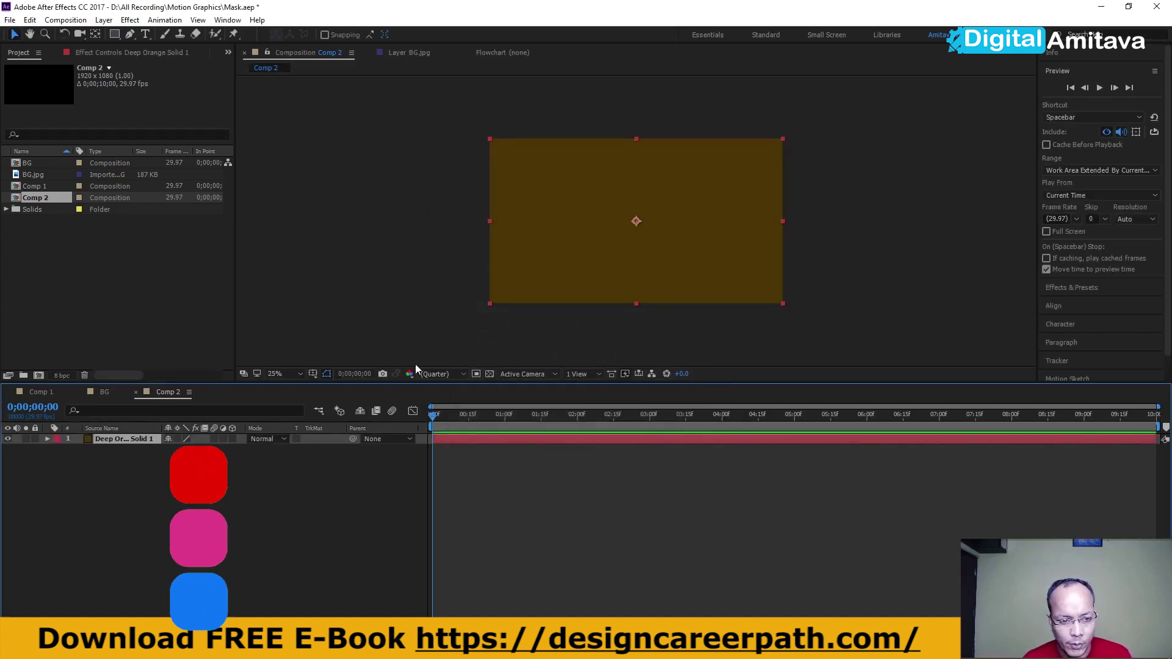
pyautogui.click(105, 299)
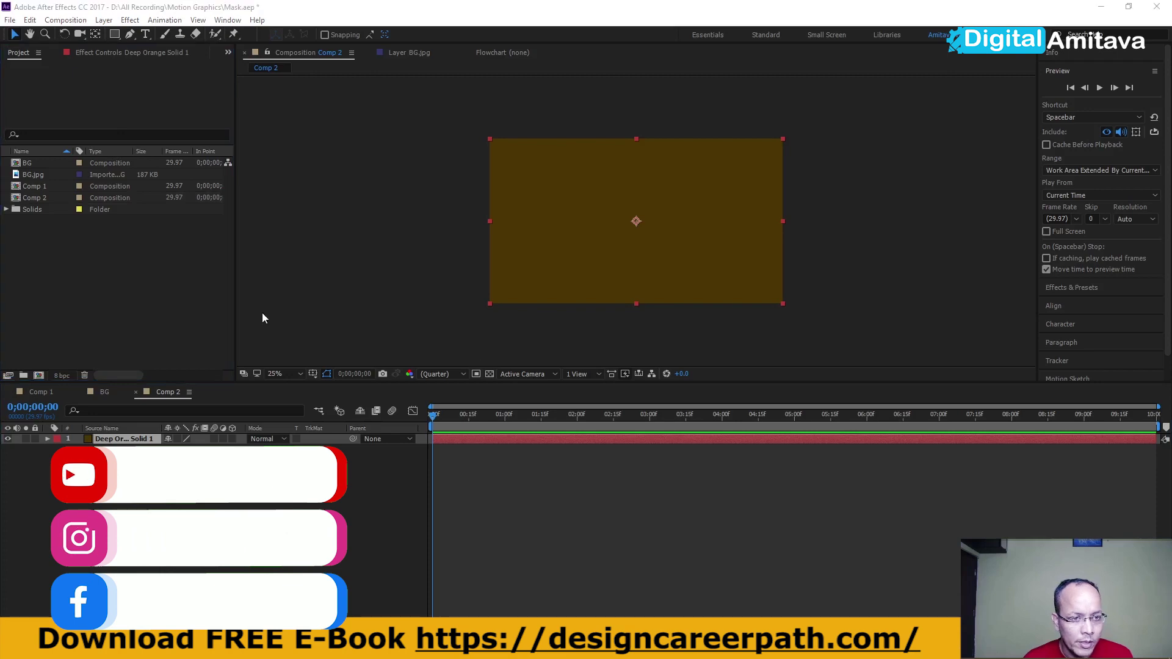
# Import DigitalAmitava_Logo.png and place it above the orange solid in Comp 2
pyautogui.hotkey('ctrl', 'i')
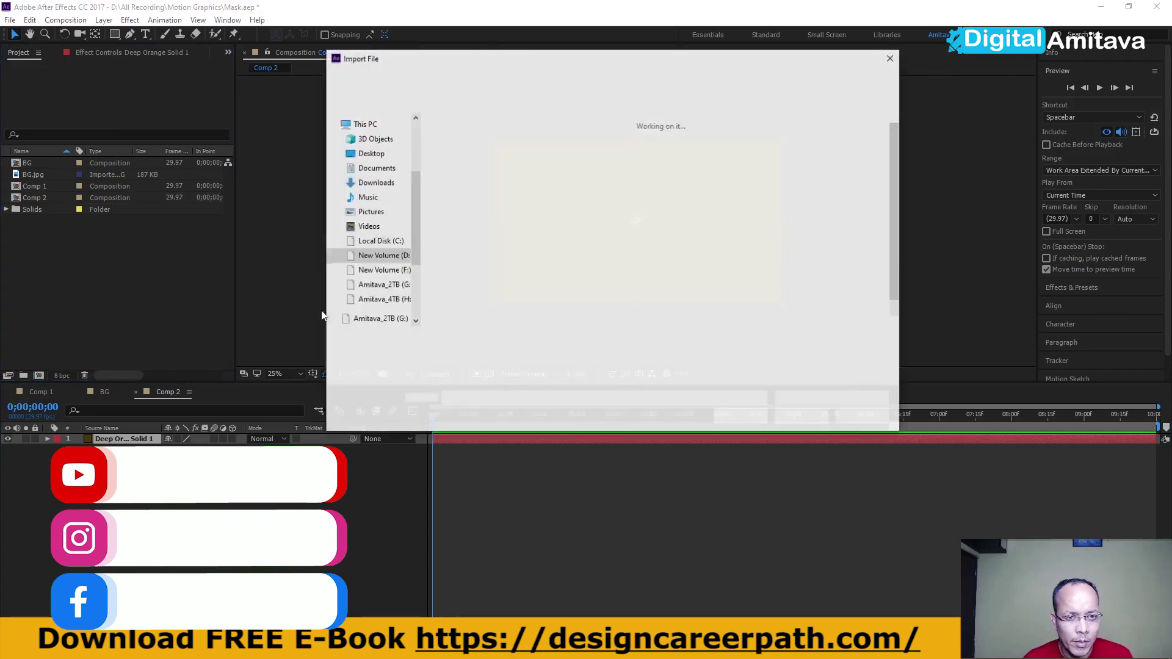
pyautogui.click(854, 235)
pyautogui.press('Return')
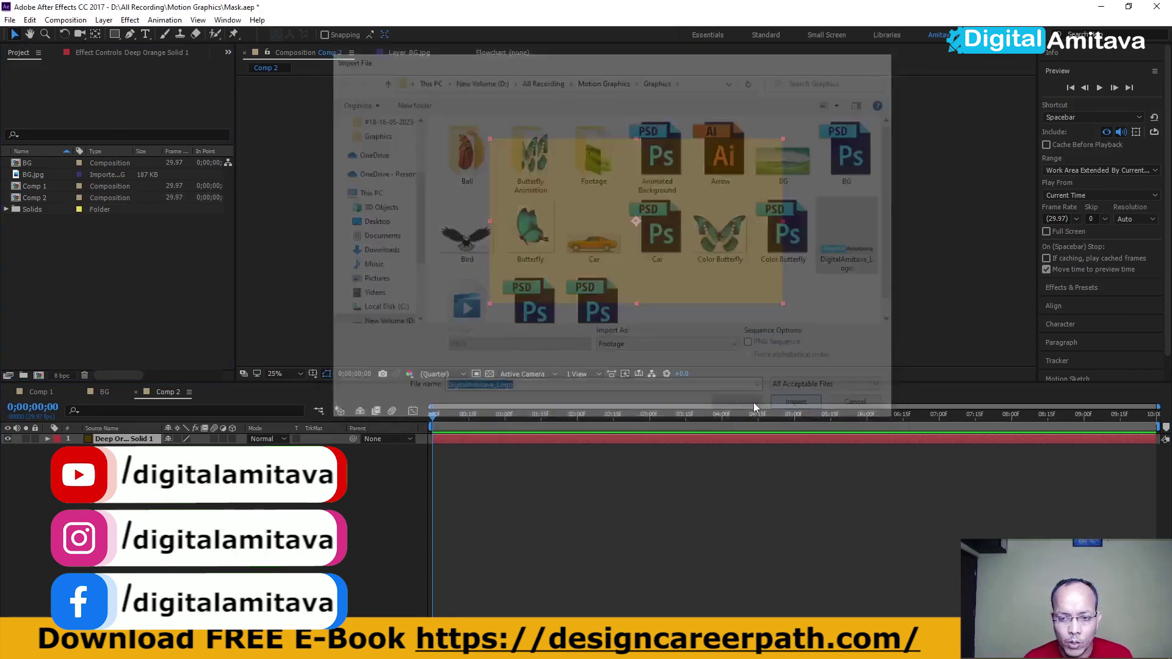
pyautogui.moveTo(23, 209); pyautogui.dragTo(217, 439)
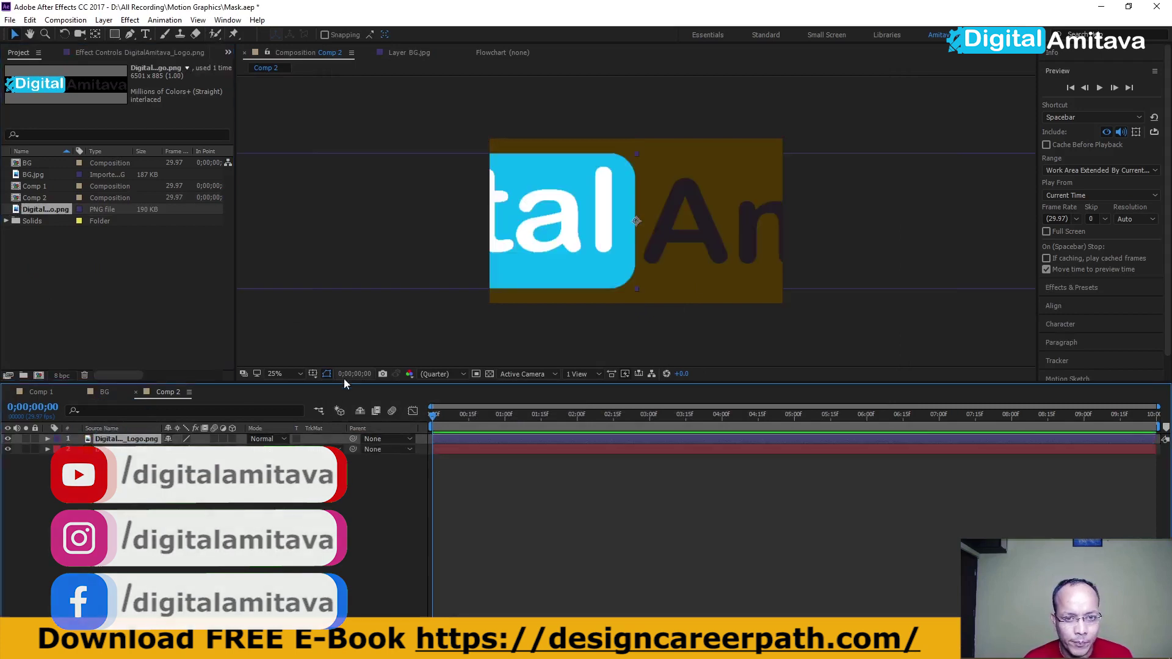
# Scale the logo layer down to 17%
pyautogui.press('s')
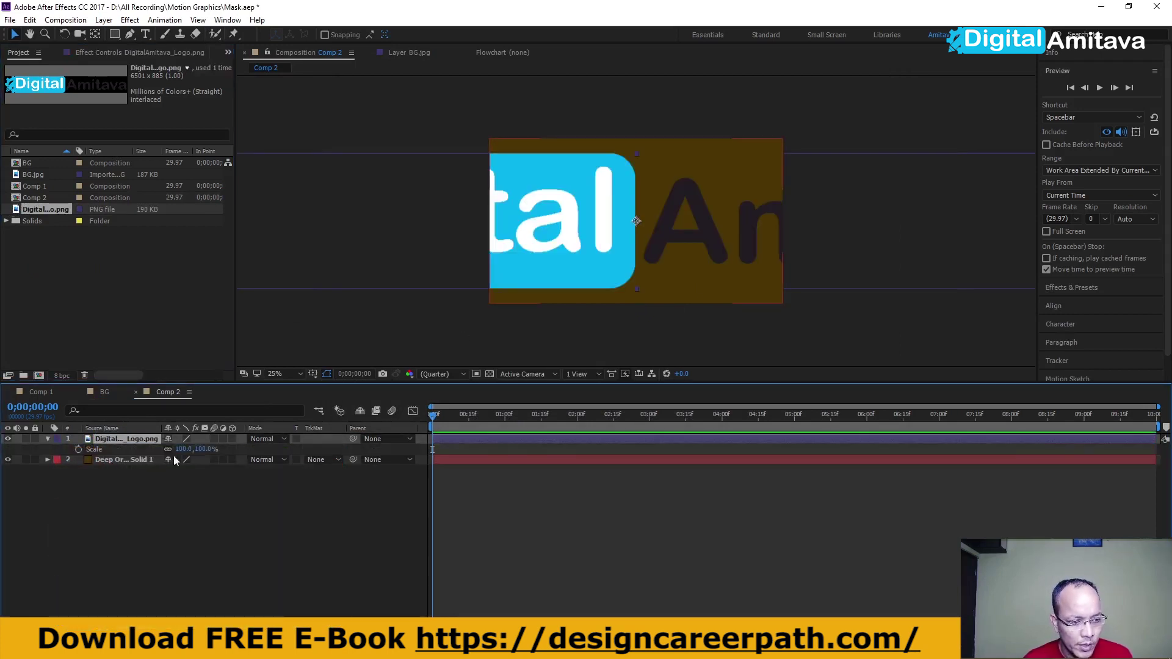
pyautogui.moveTo(183, 449)
pyautogui.mouseDown()
pyautogui.moveTo(131, 459)
pyautogui.moveTo(143, 460)
pyautogui.mouseUp()
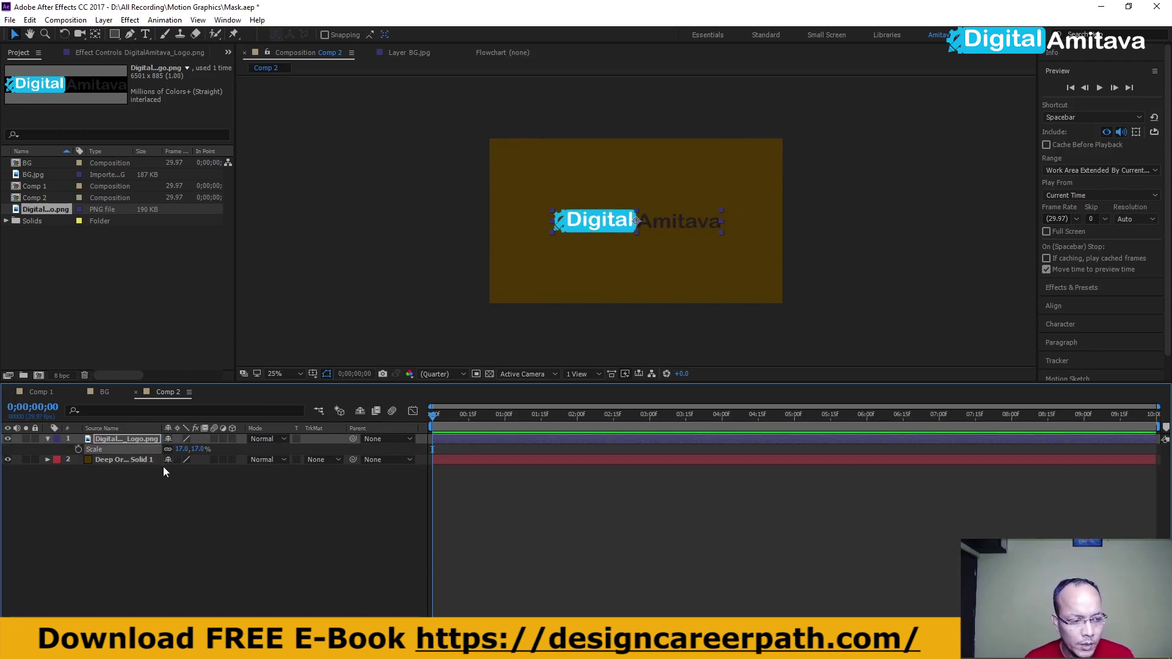
pyautogui.click(115, 460)
pyautogui.rightClick(114, 462)
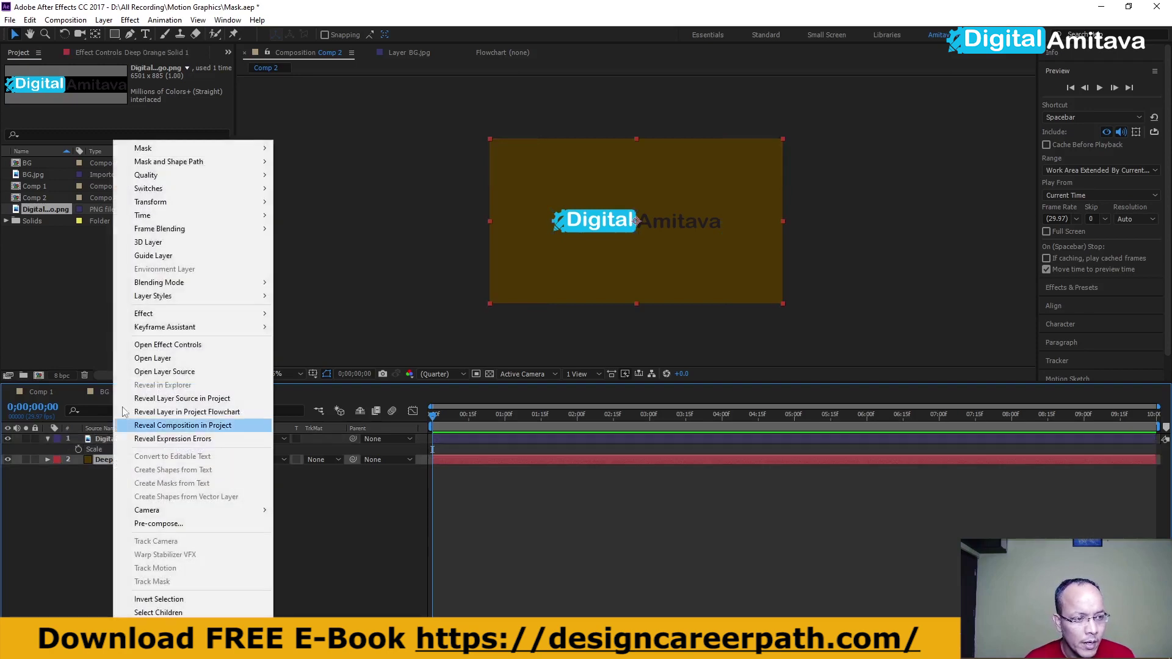
# Change the solid's colour to light cream FBDFA4 in Solid Settings, renaming it Medium Orange Solid 1
pyautogui.click(104, 19)
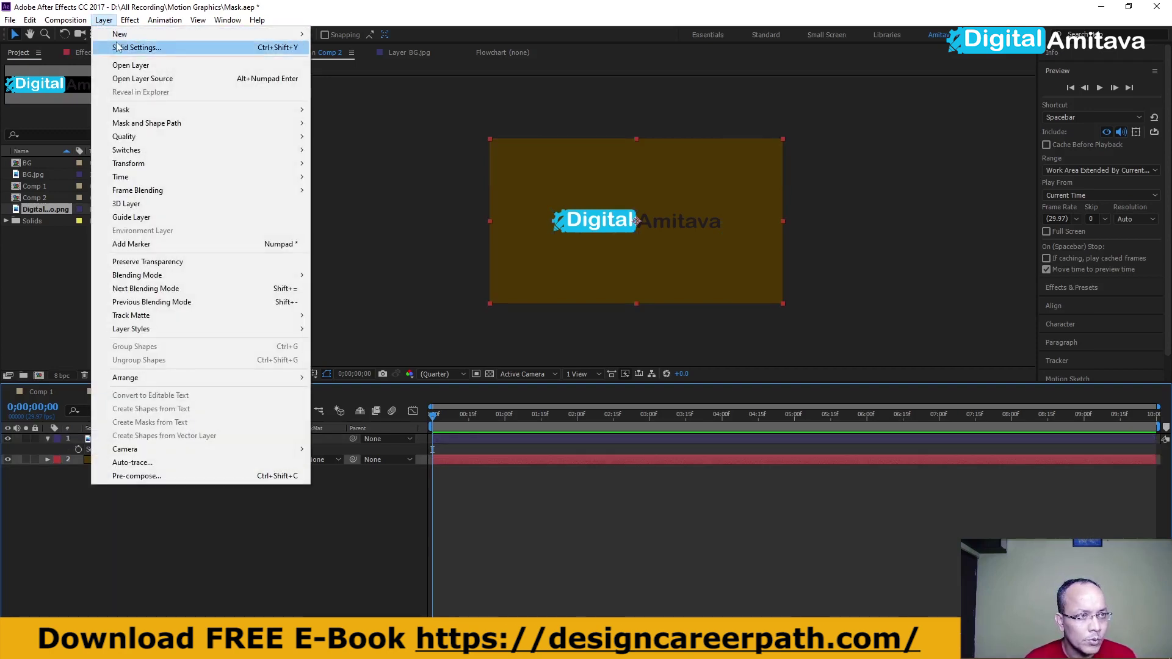
pyautogui.click(125, 45)
pyautogui.click(578, 382)
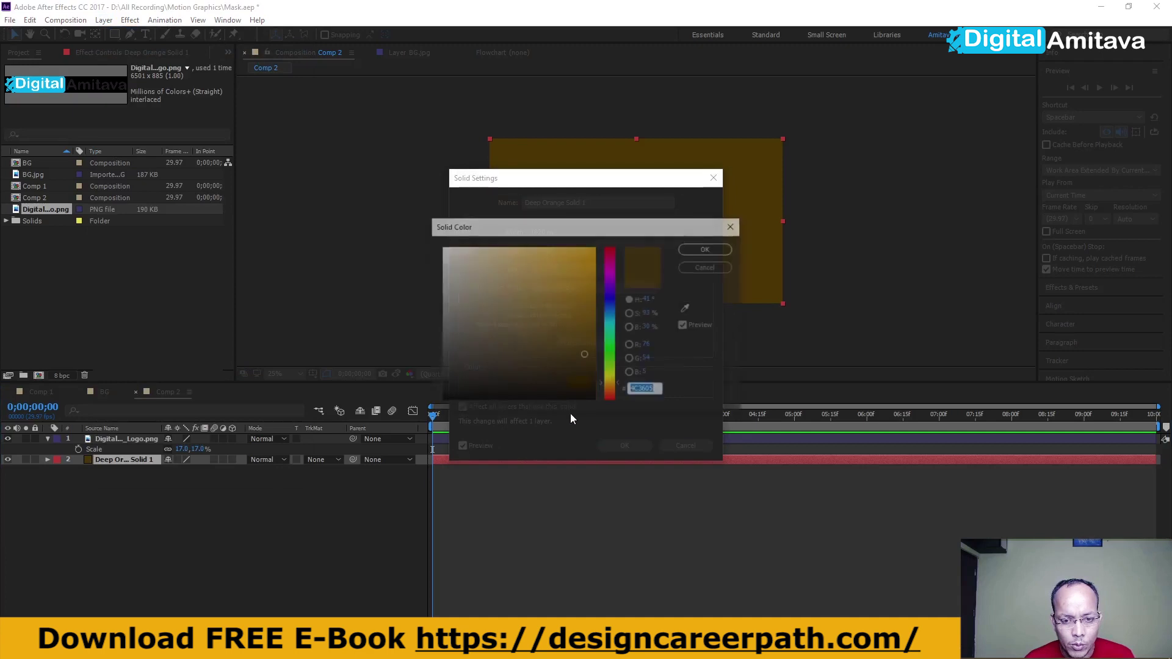
pyautogui.moveTo(489, 256); pyautogui.dragTo(495, 248)
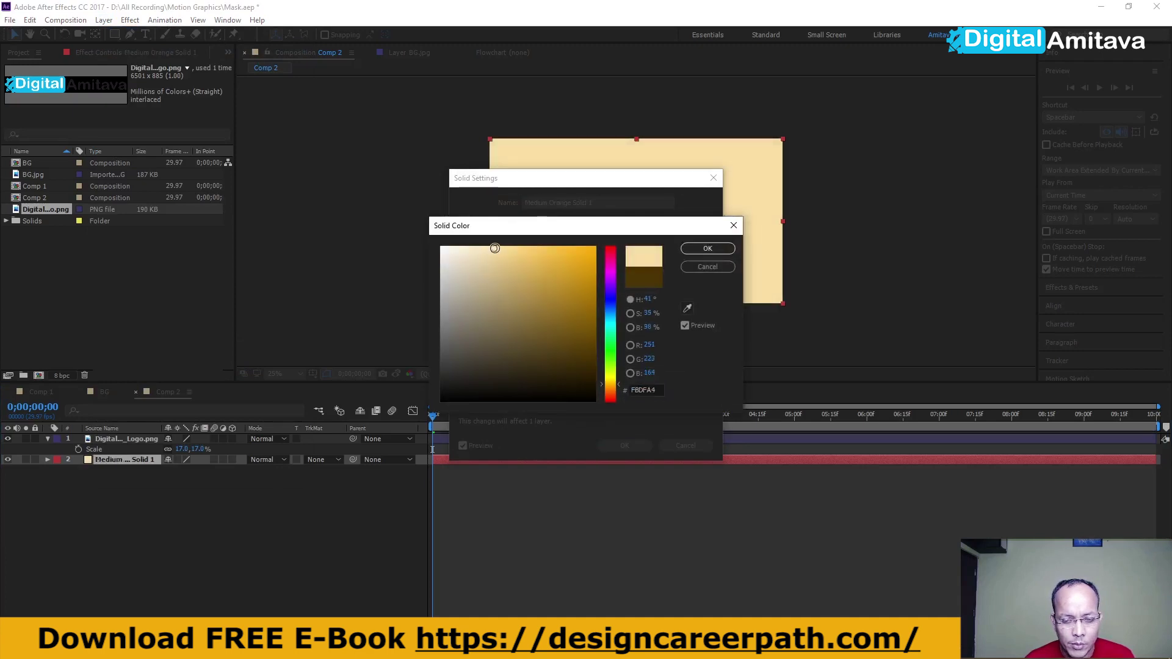
pyautogui.click(708, 248)
pyautogui.click(625, 446)
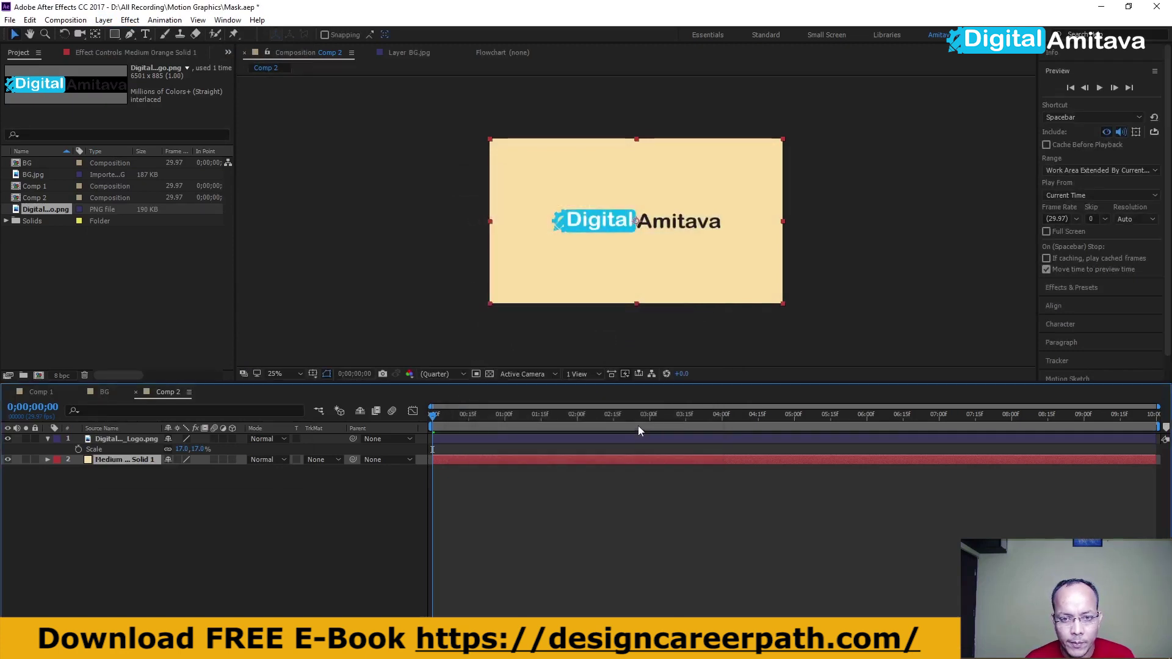
pyautogui.click(379, 313)
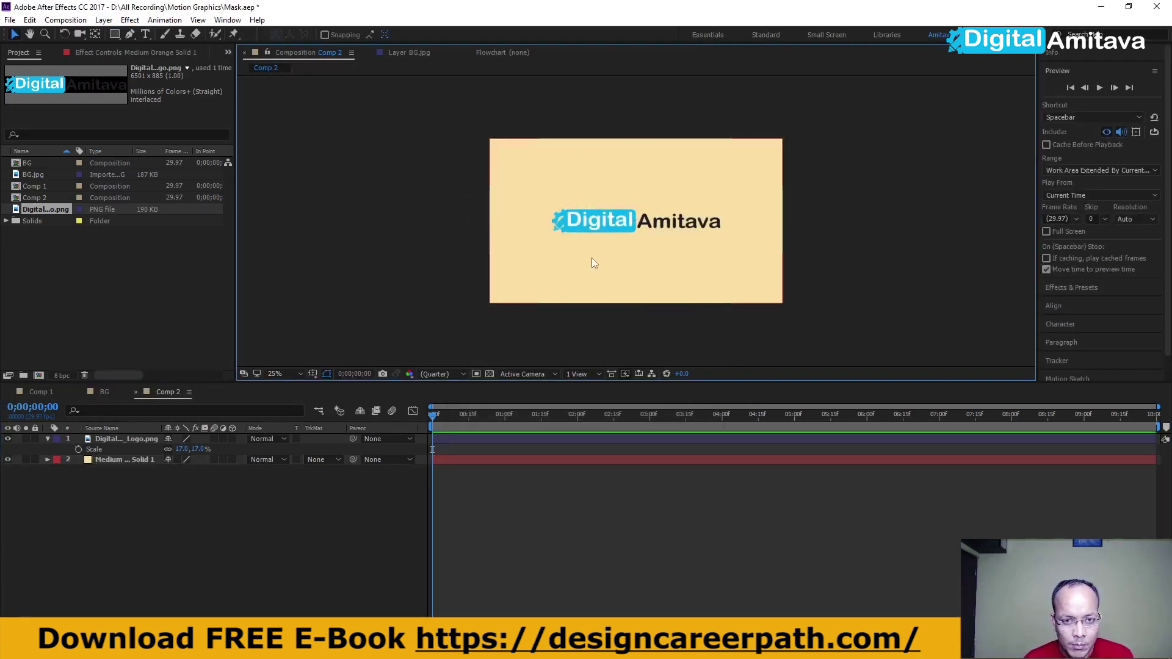
# Select the logo layer and apply Curves to it, found by searching 'cur' in Effects & Presets
pyautogui.scroll(2, 591, 257)
pyautogui.moveTo(657, 261); pyautogui.dragTo(579, 293)
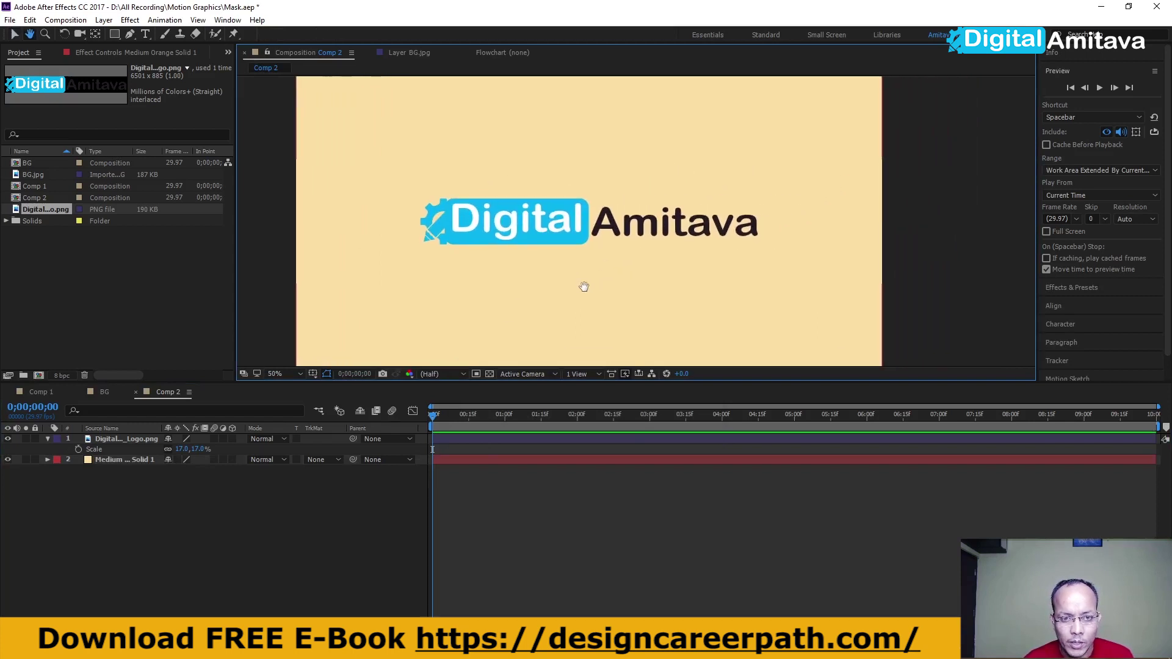
pyautogui.click(176, 478)
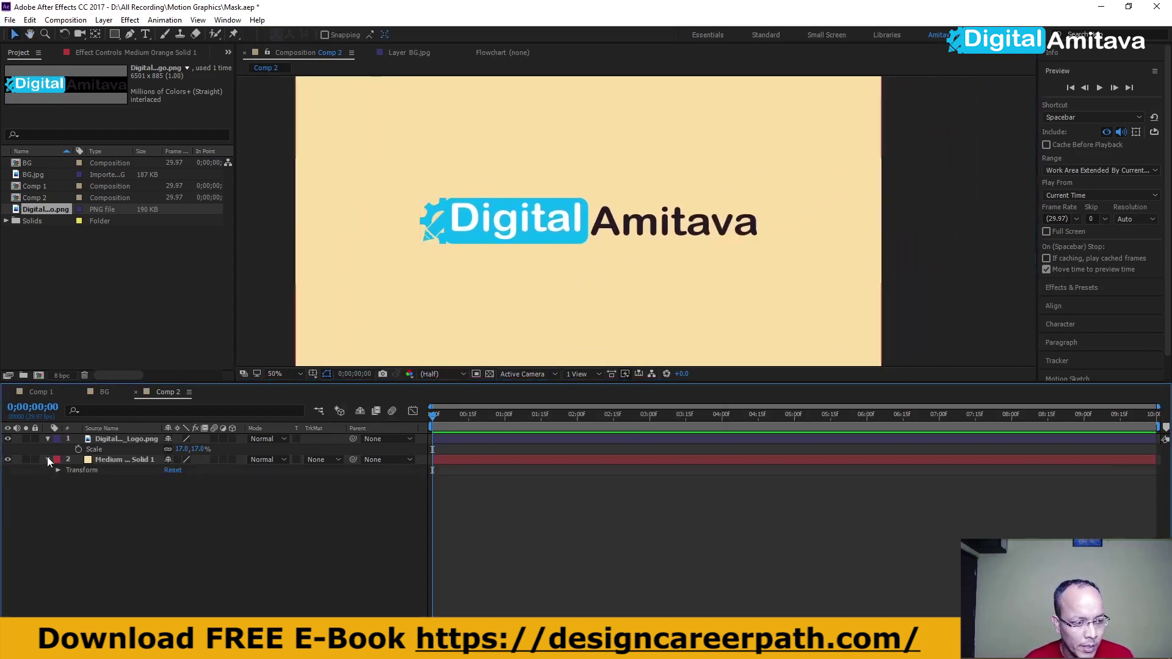
pyautogui.click(115, 439)
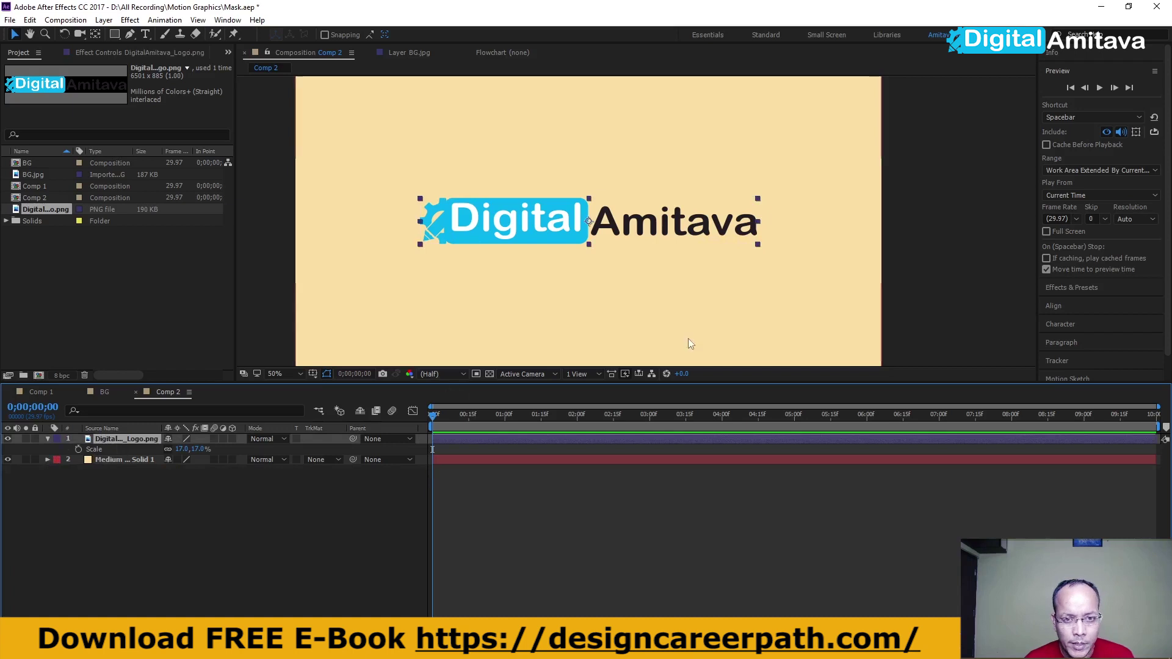
pyautogui.click(1060, 71)
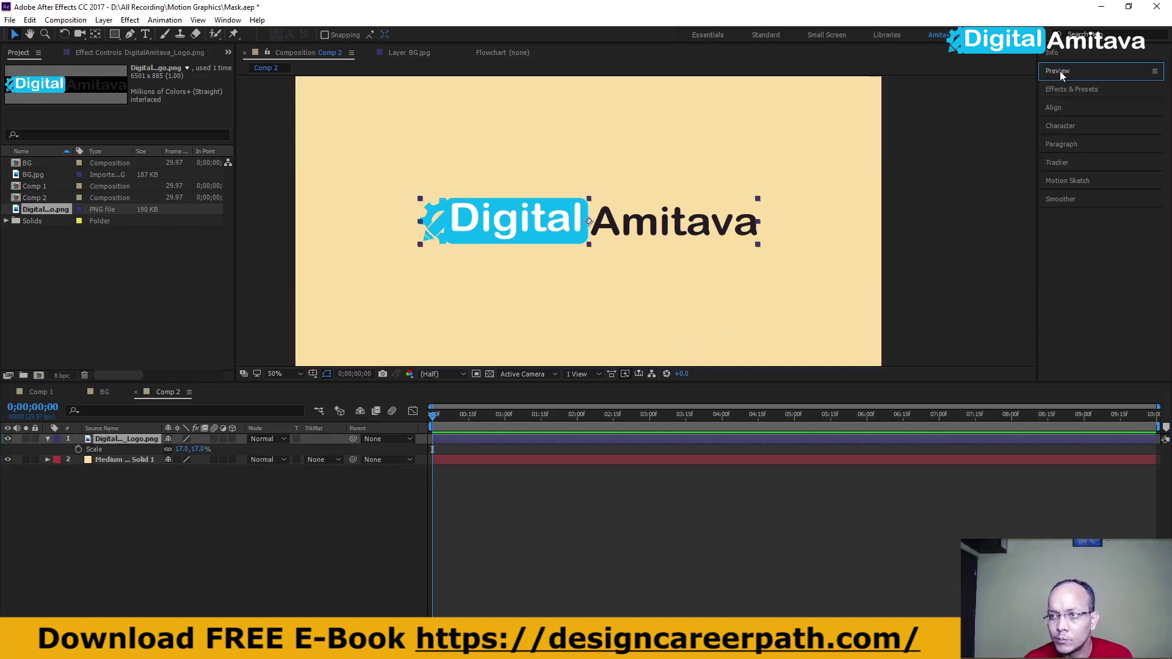
pyautogui.click(1066, 90)
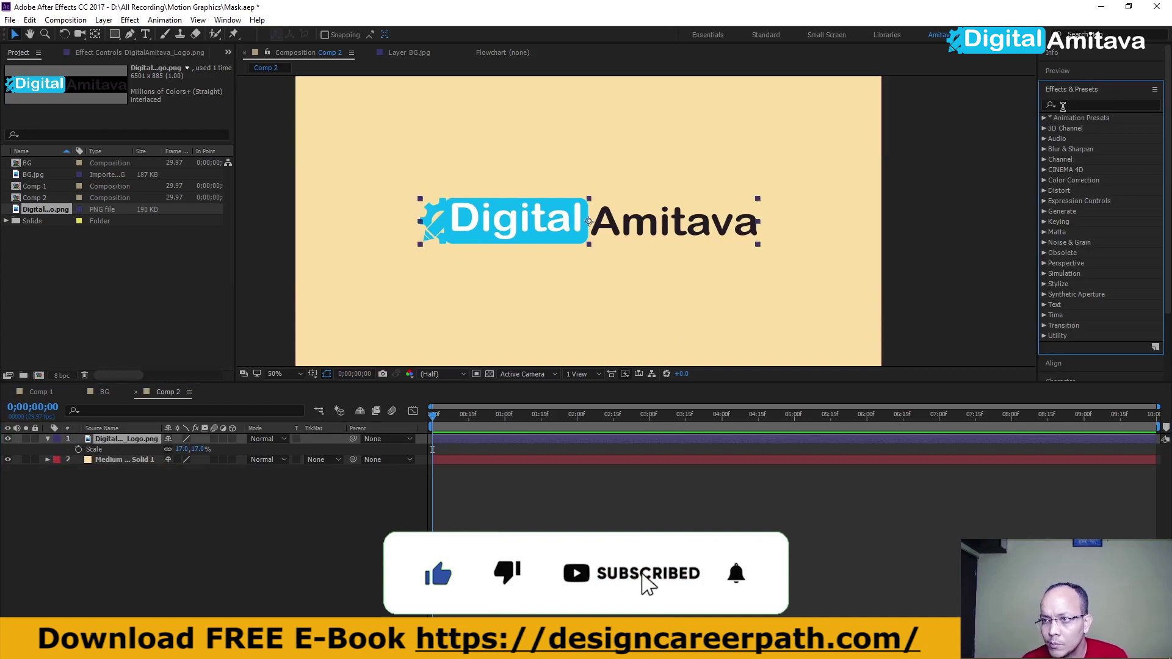
pyautogui.click(1104, 105)
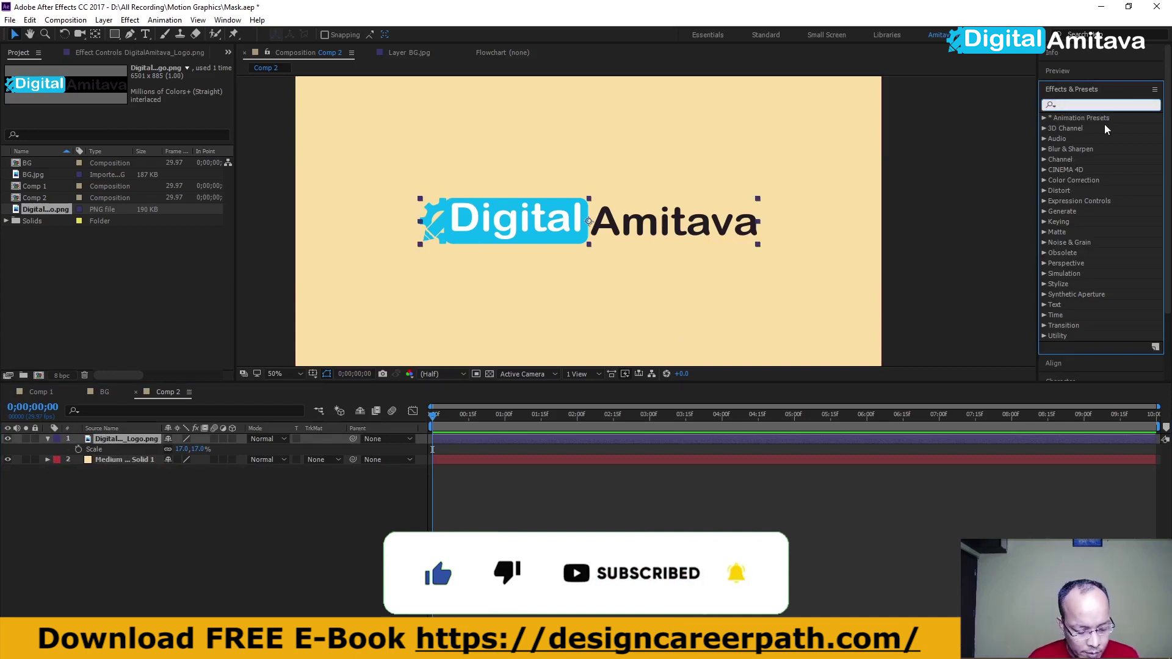
pyautogui.write('cur')
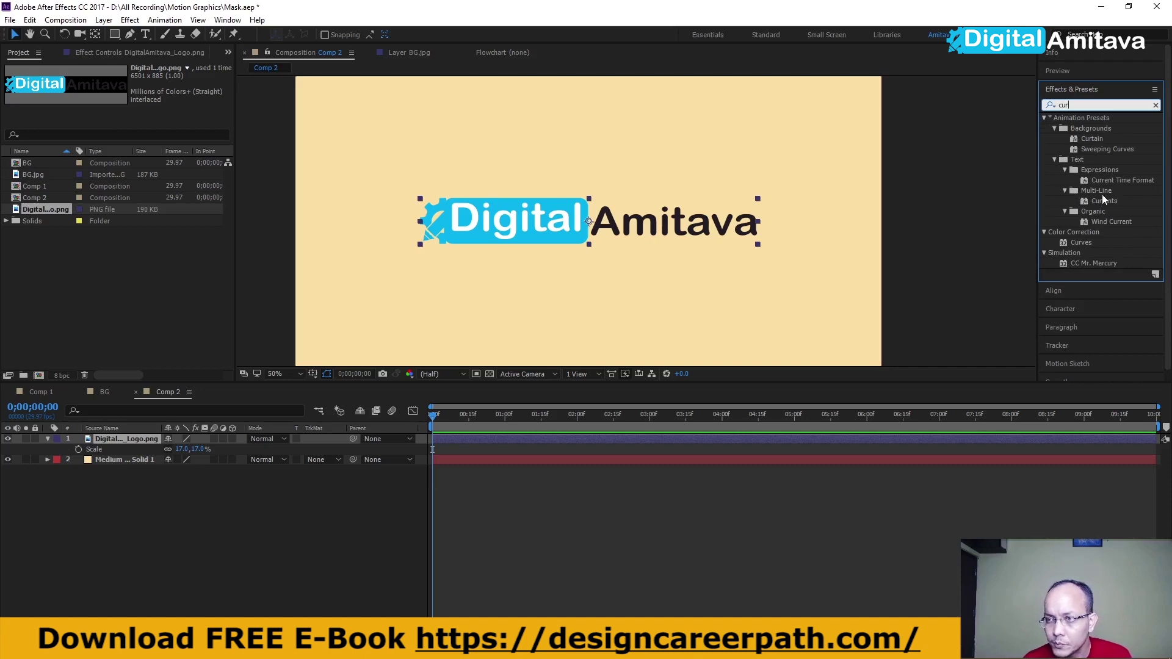
pyautogui.click(1082, 243)
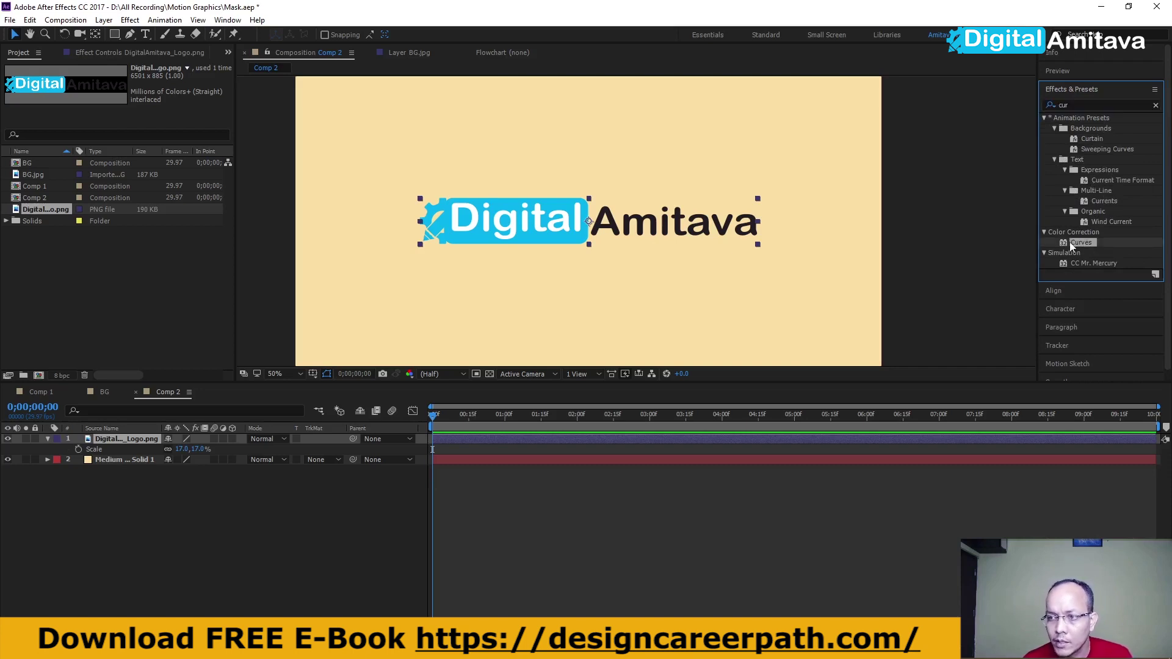
pyautogui.moveTo(1064, 243); pyautogui.dragTo(669, 227)
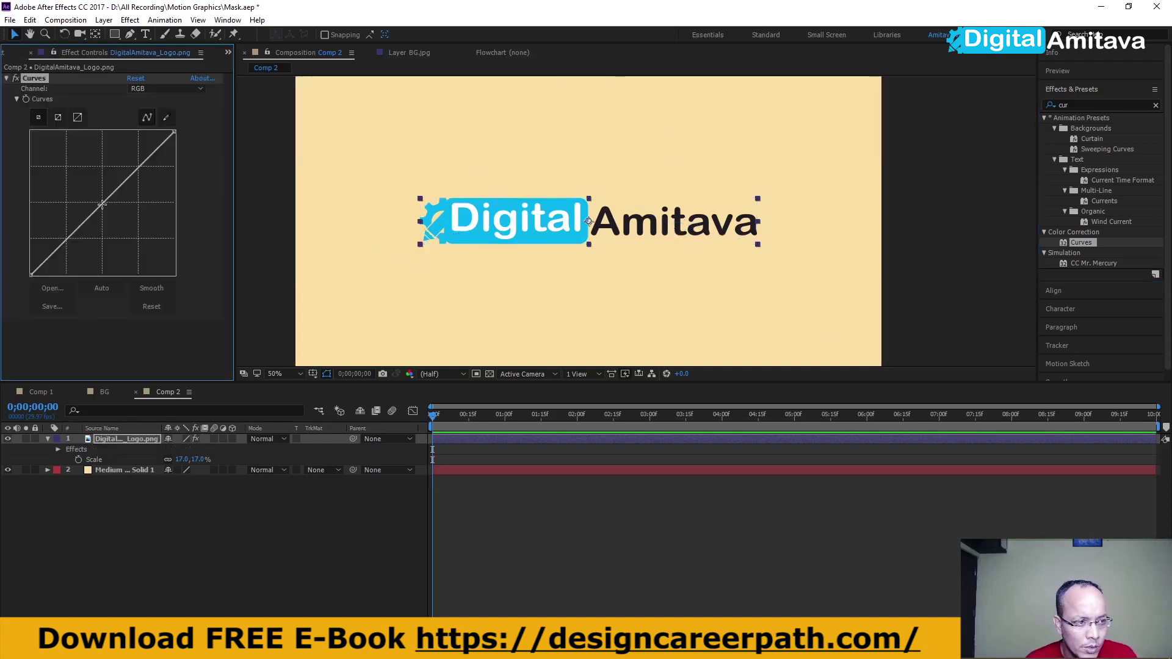
# Darken the logo's blue with Curves, duplicate the layer, and remove Curves from the top copy
pyautogui.moveTo(102, 205); pyautogui.dragTo(135, 234)
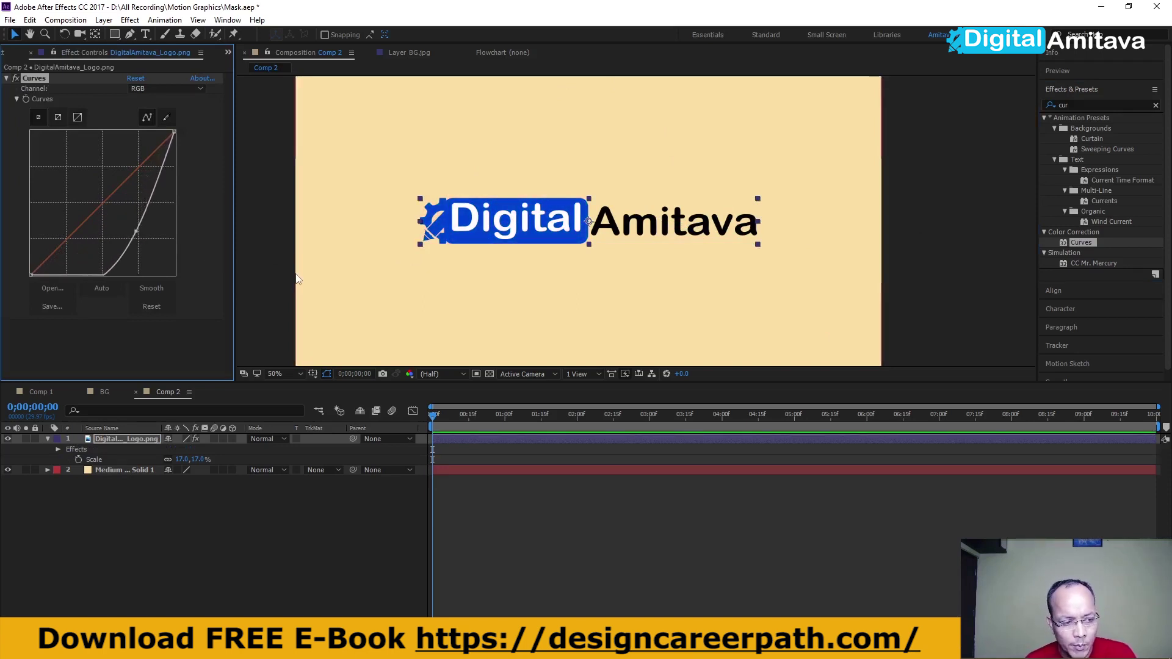
pyautogui.click(47, 438)
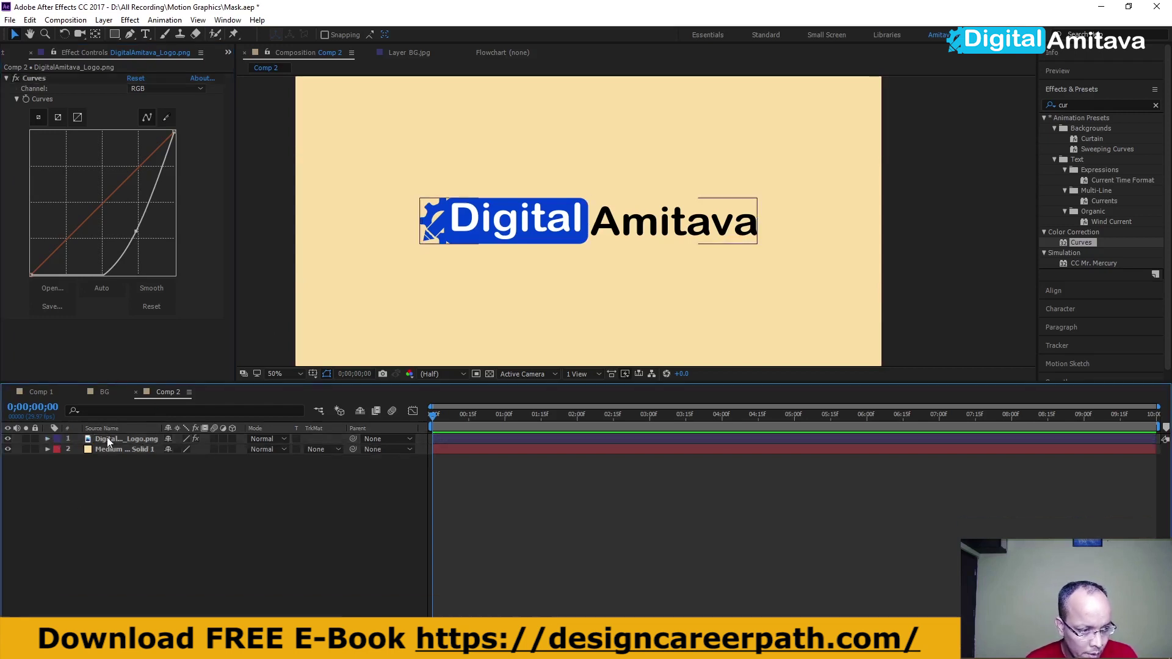
pyautogui.hotkey('ctrl', 'd')
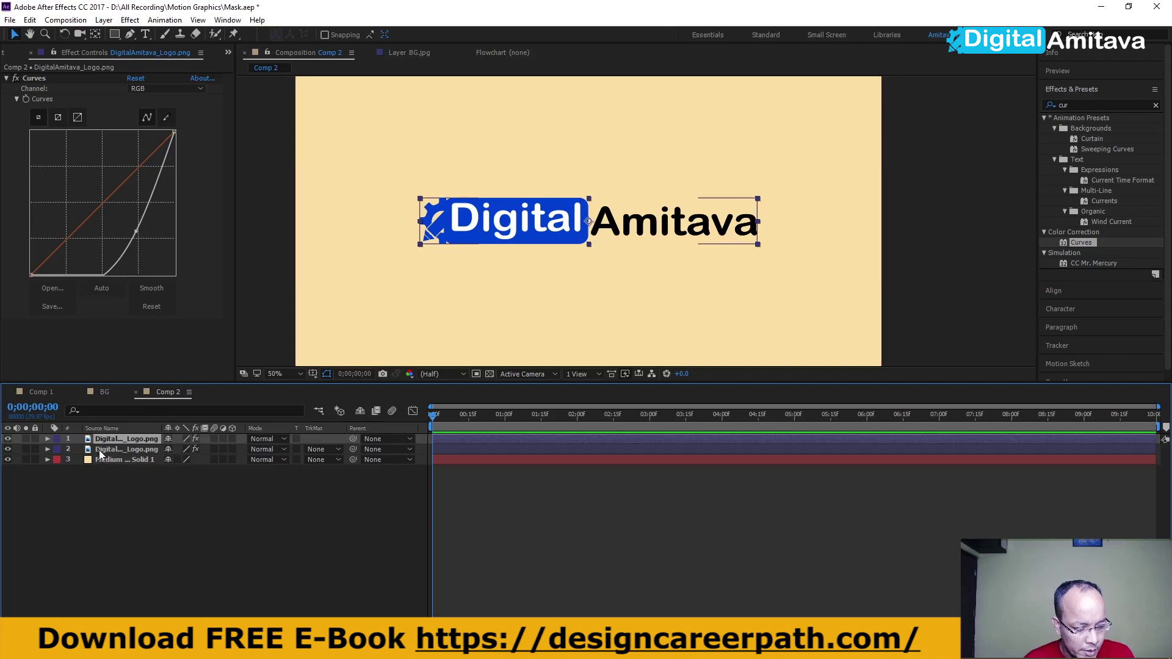
pyautogui.click(47, 439)
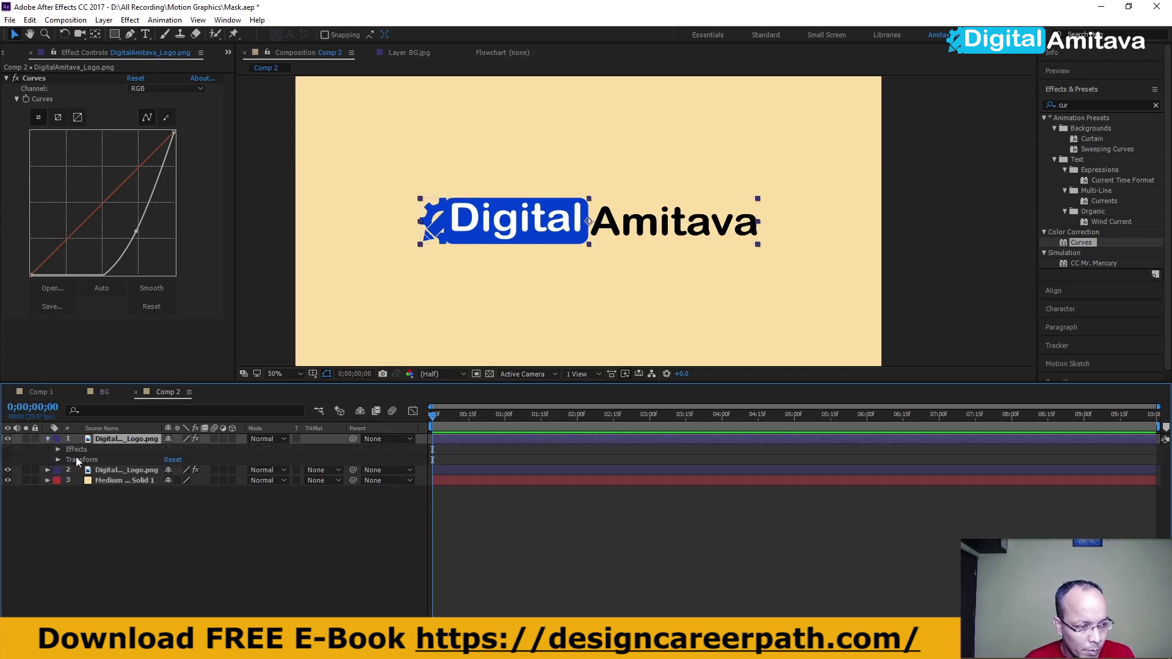
pyautogui.hotkey('ctrl', 'shift', 'e')
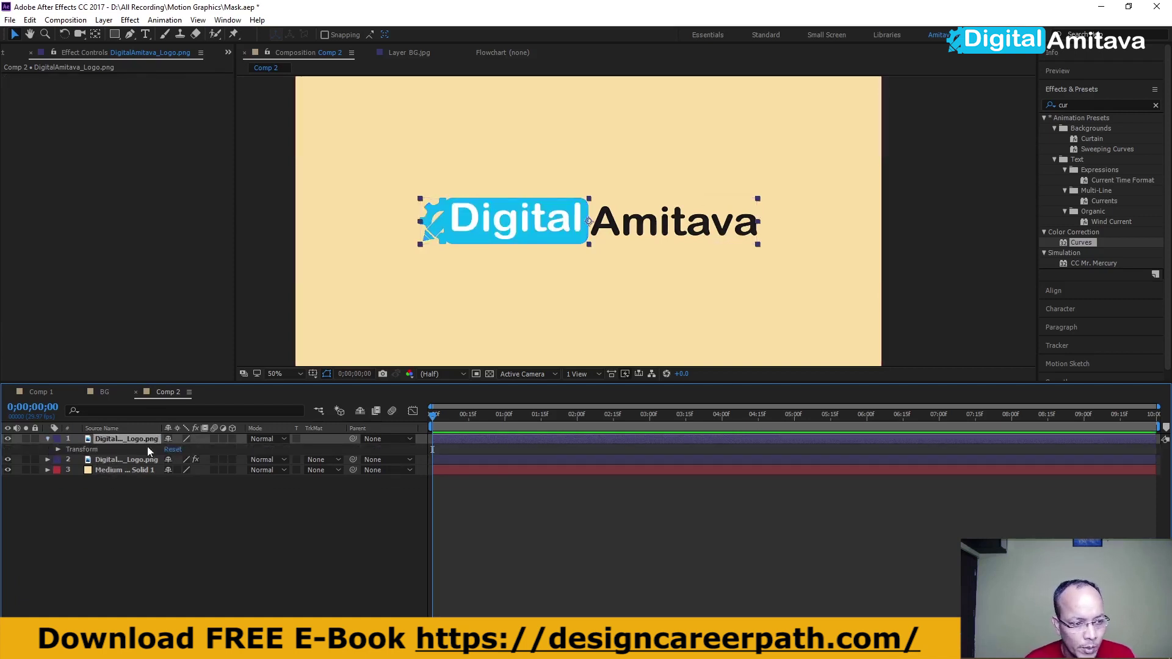
pyautogui.click(48, 438)
pyautogui.click(7, 439)
pyautogui.click(8, 439)
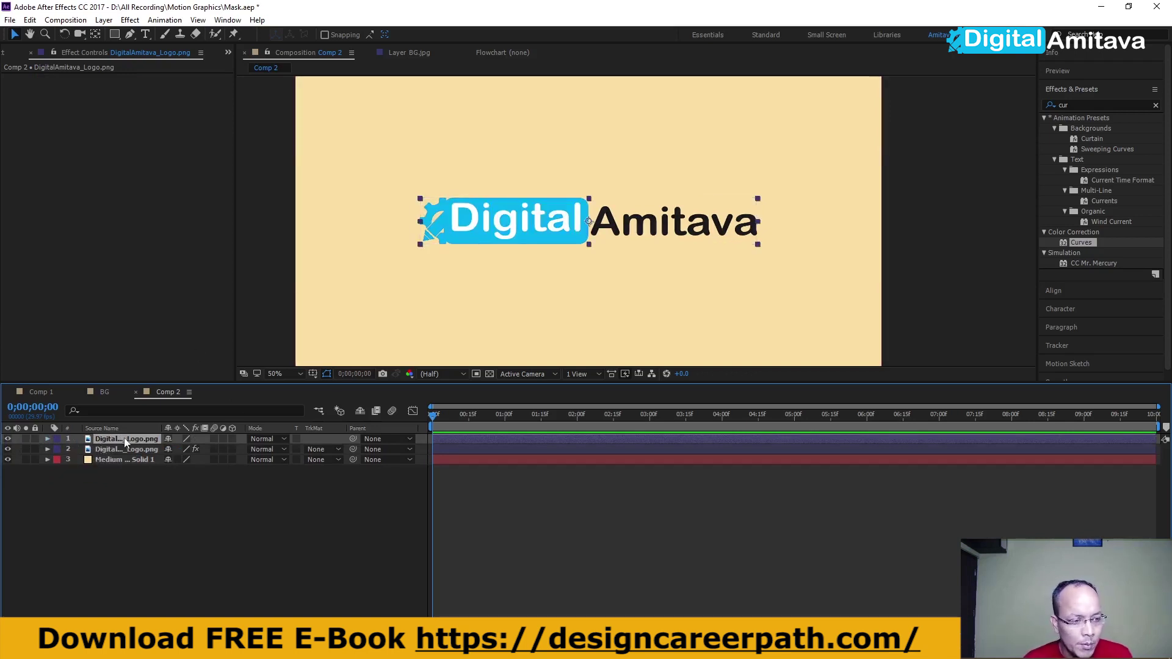
# Draw a feathered elliptical mask over the logo's gear on the top logo layer
pyautogui.moveTo(113, 34); pyautogui.dragTo(162, 64)
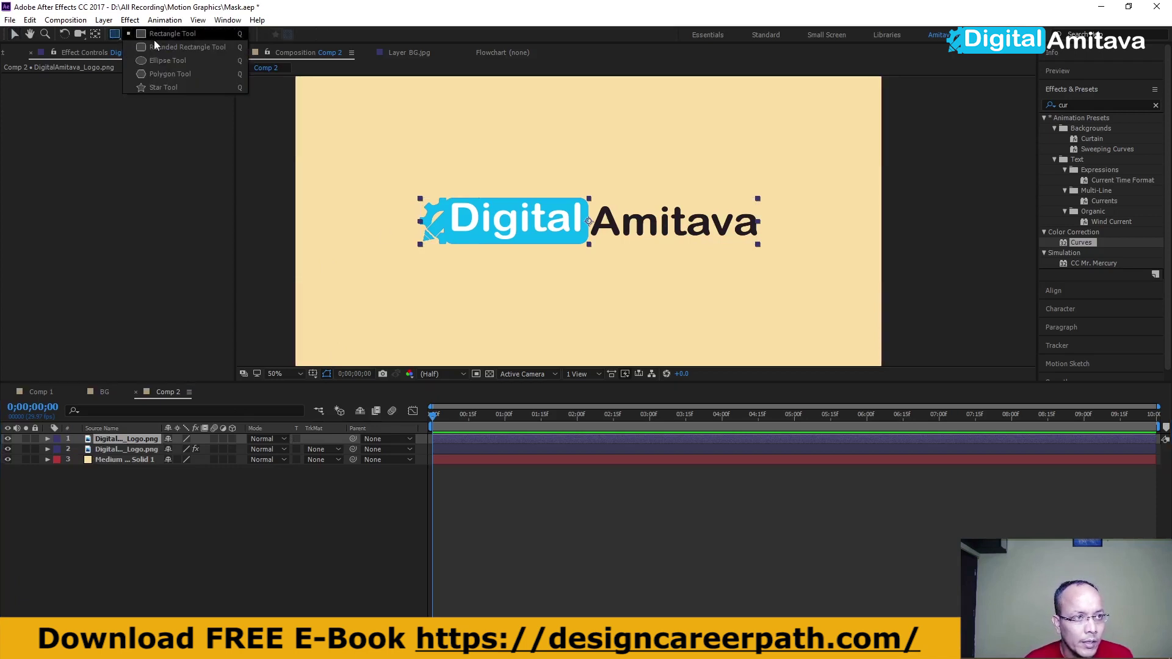
pyautogui.click(161, 62)
pyautogui.moveTo(387, 183); pyautogui.dragTo(469, 265)
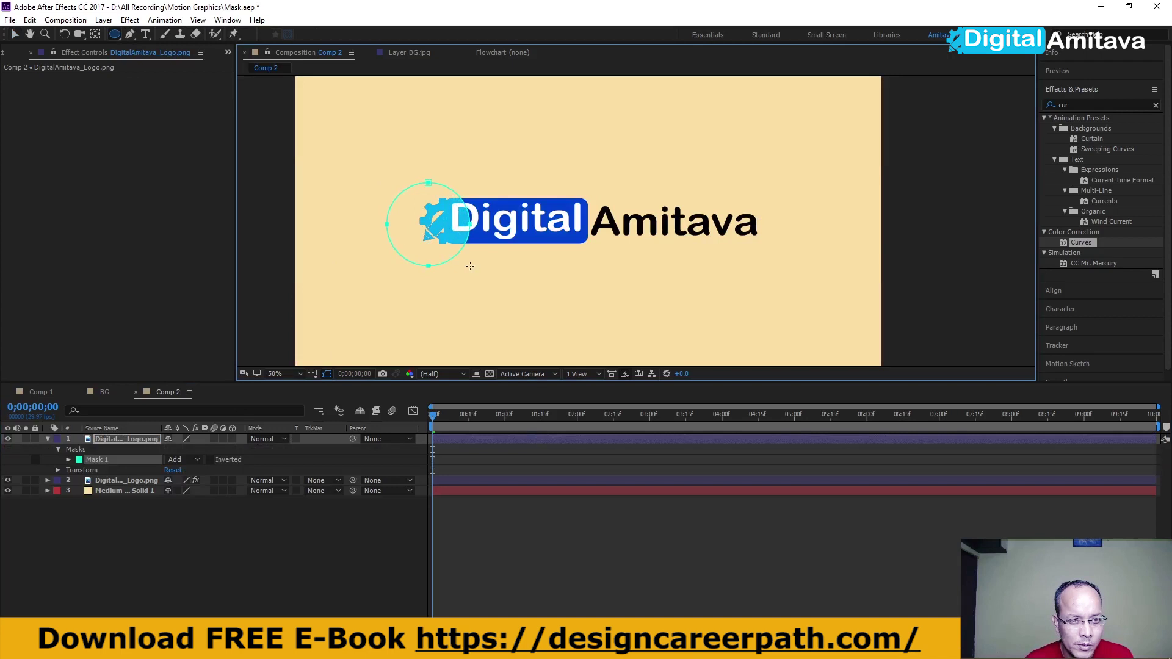
pyautogui.click(68, 460)
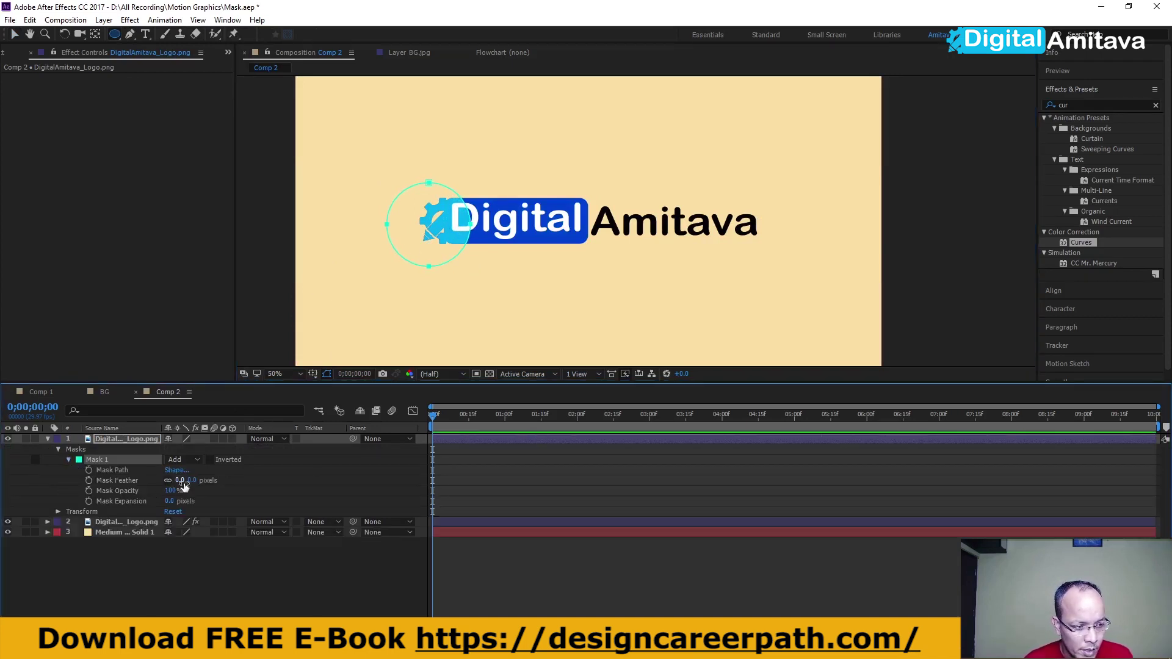
pyautogui.moveTo(177, 481); pyautogui.dragTo(197, 481)
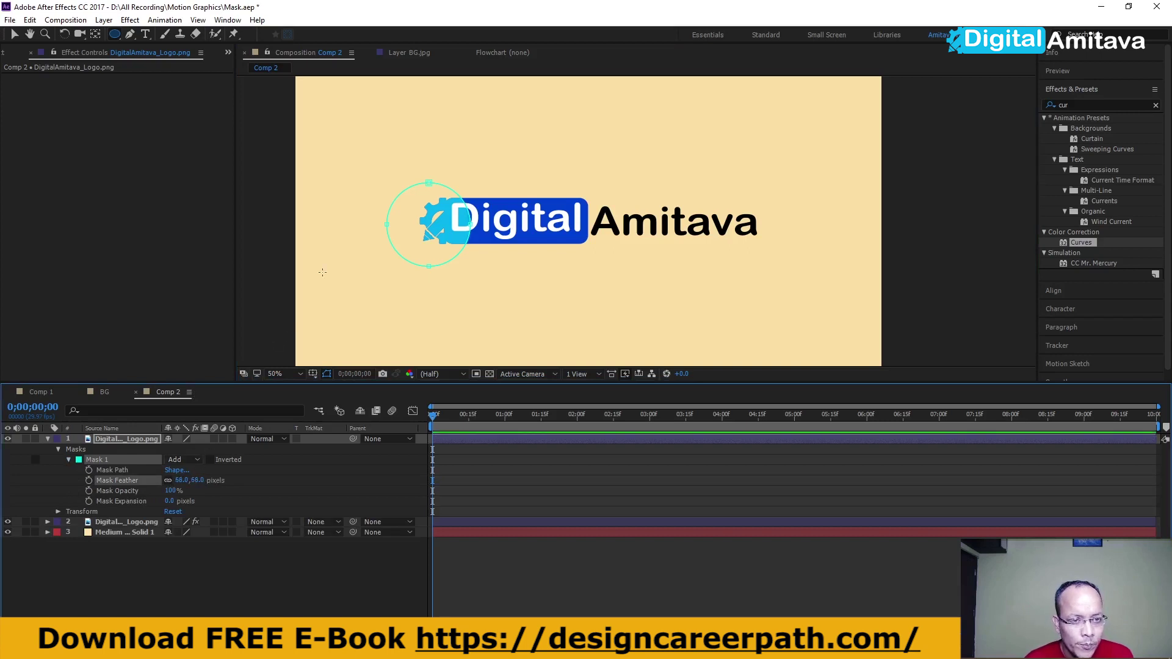
# Move the mask left of the gear and set a Mask Path keyframe at 0 seconds
pyautogui.click(13, 33)
pyautogui.moveTo(374, 160); pyautogui.dragTo(476, 281)
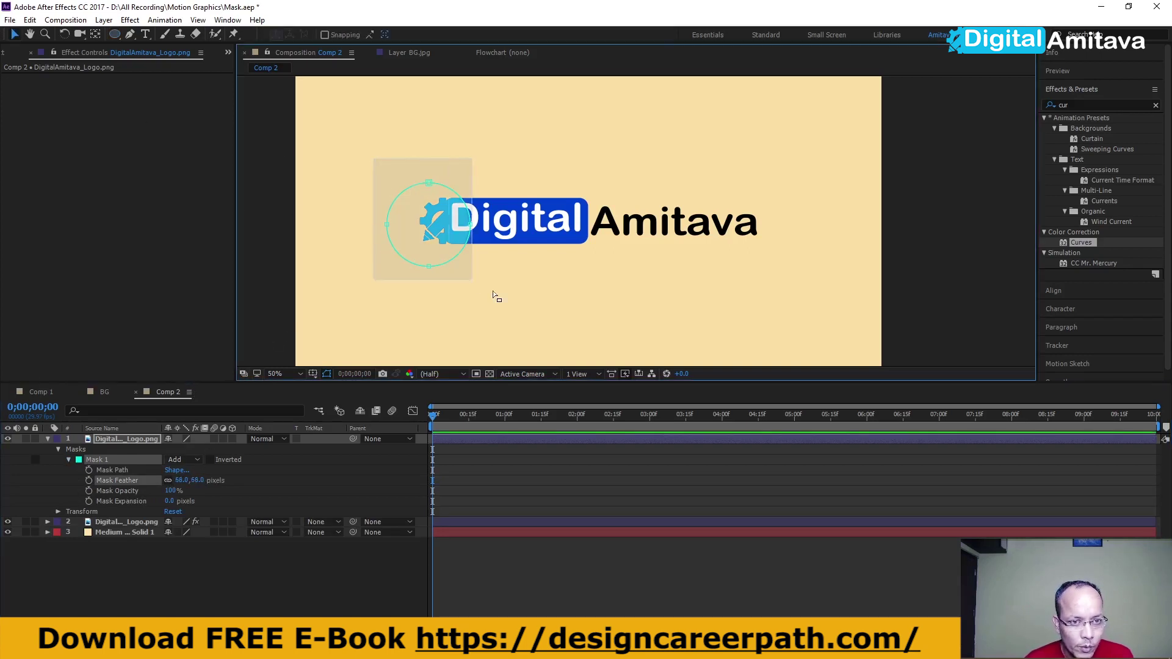
pyautogui.moveTo(425, 188); pyautogui.dragTo(372, 190)
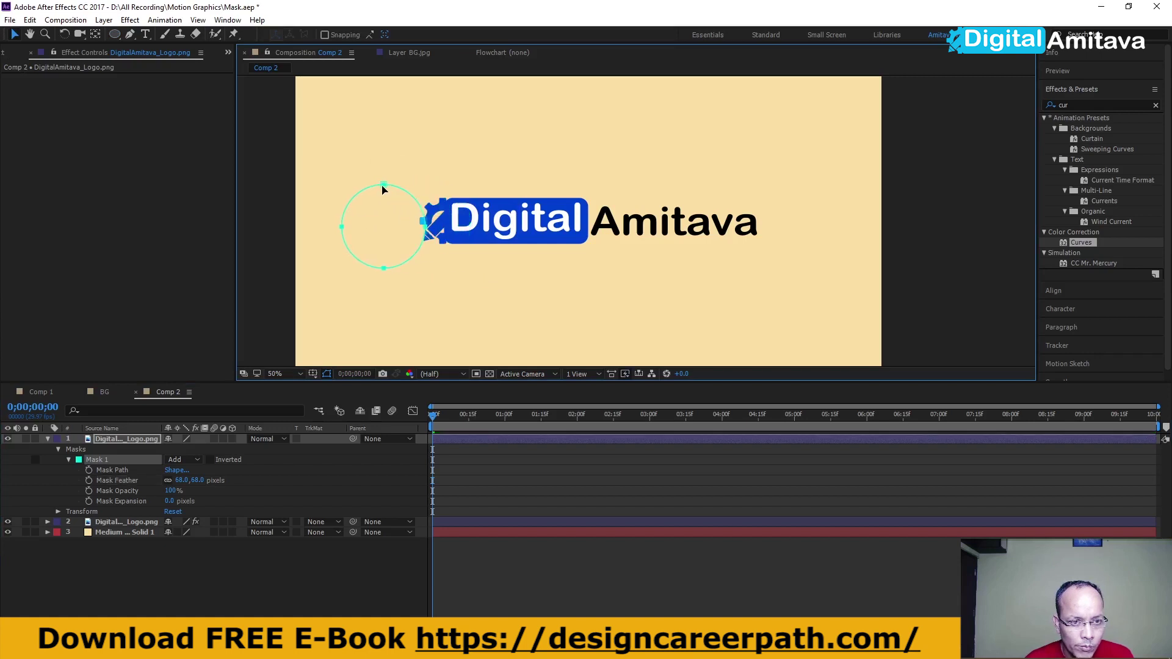
pyautogui.click(89, 470)
pyautogui.moveTo(444, 420); pyautogui.dragTo(577, 418)
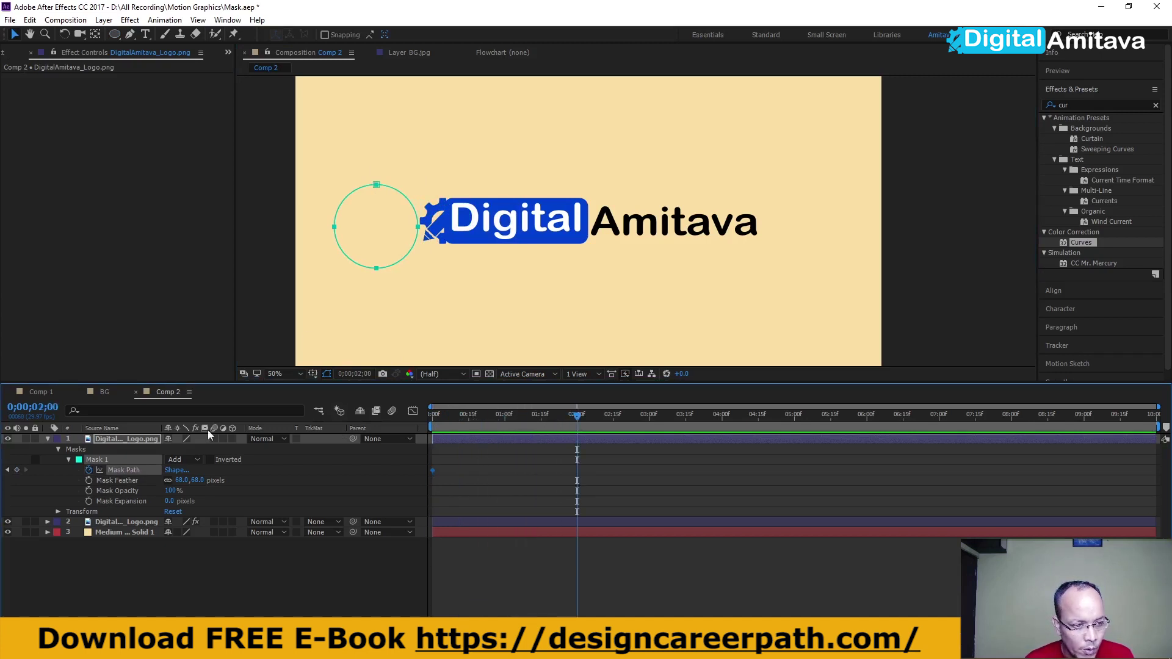
# Move the mask past 'Amitava' at 2 seconds and preview the sweep from the start
pyautogui.moveTo(419, 230); pyautogui.dragTo(850, 228)
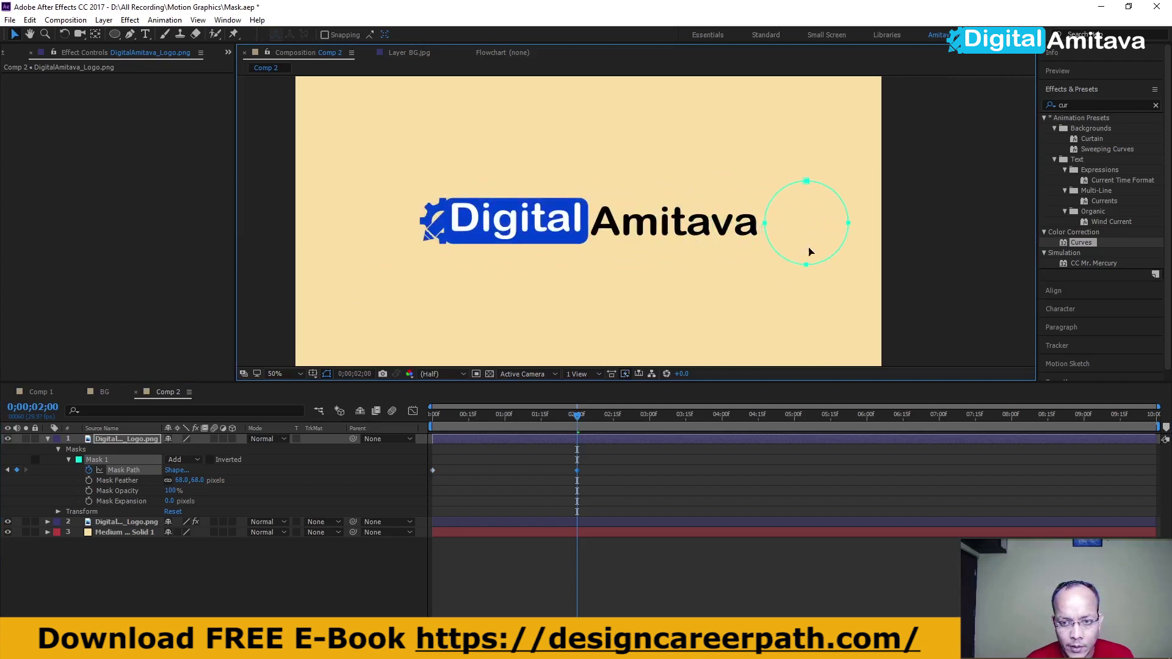
pyautogui.click(387, 441)
pyautogui.press('Home')
pyautogui.press('space')
pyautogui.press('space')
pyautogui.moveTo(559, 415); pyautogui.dragTo(550, 417)
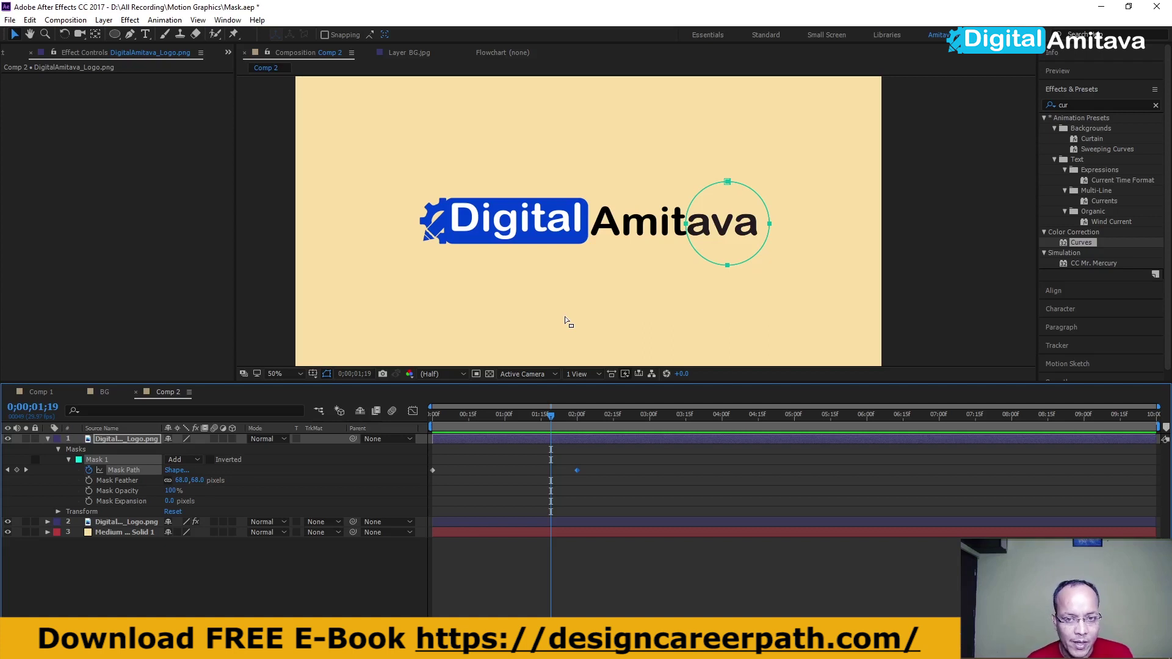
pyautogui.moveTo(536, 416); pyautogui.dragTo(519, 418)
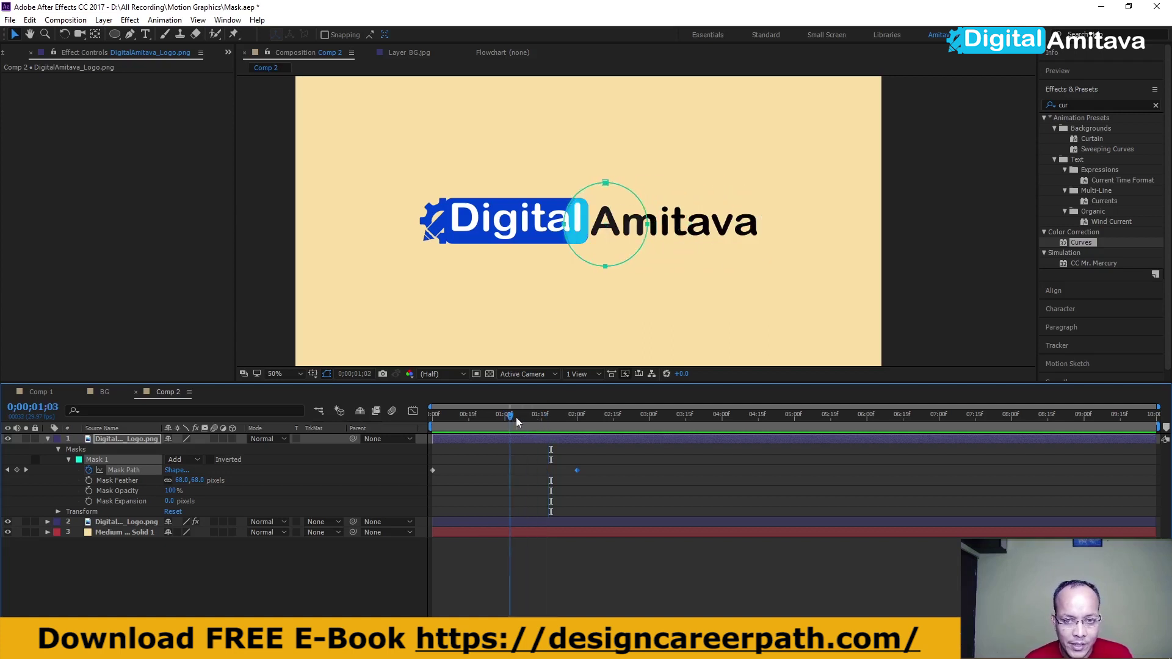
# Toggle the full logo copy underneath to compare, scrub the sweep, and collapse the top layer
pyautogui.click(8, 522)
pyautogui.click(8, 522)
pyautogui.click(8, 522)
pyautogui.click(8, 523)
pyautogui.click(8, 523)
pyautogui.click(8, 522)
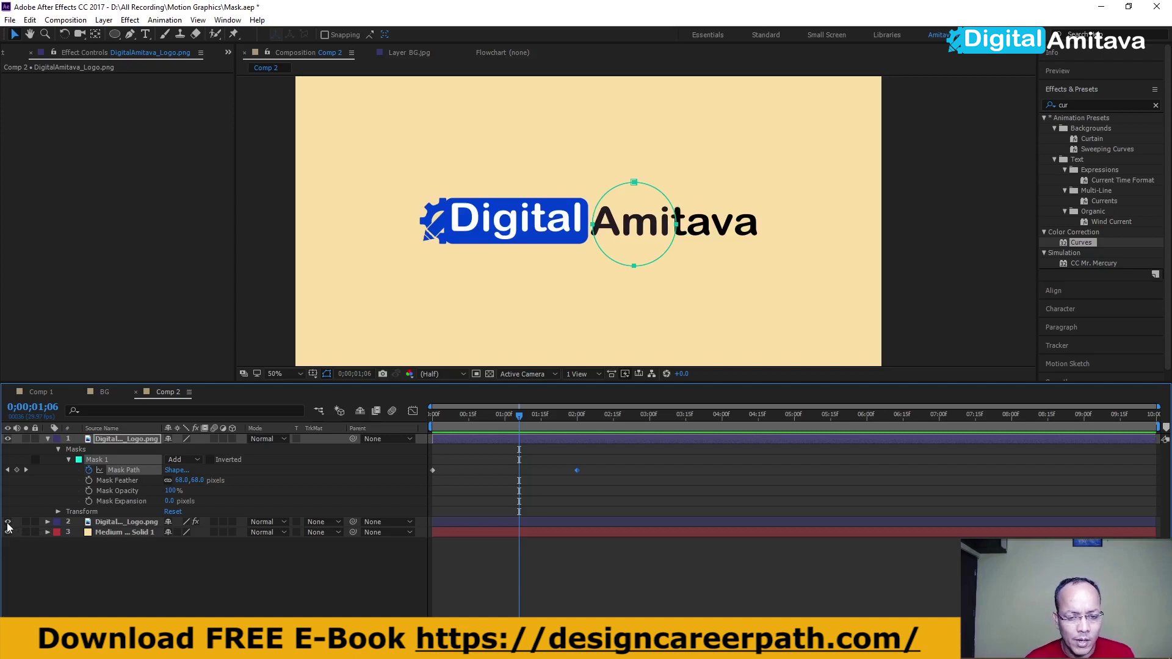
pyautogui.moveTo(519, 415); pyautogui.dragTo(412, 439)
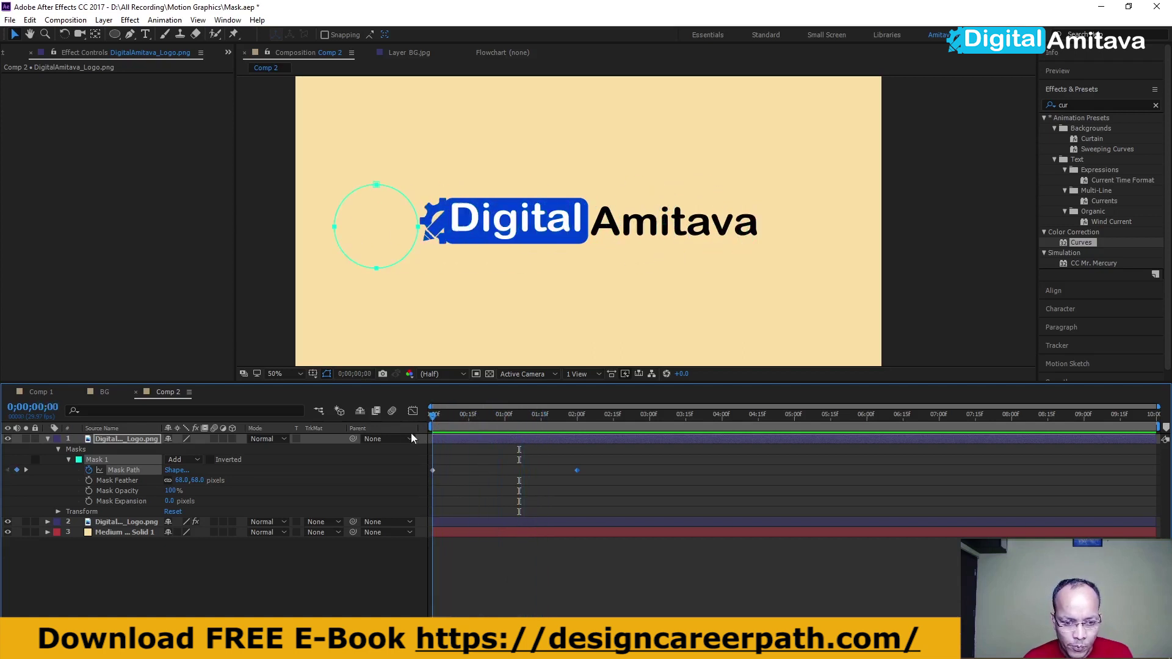
pyautogui.click(48, 439)
pyautogui.click(79, 478)
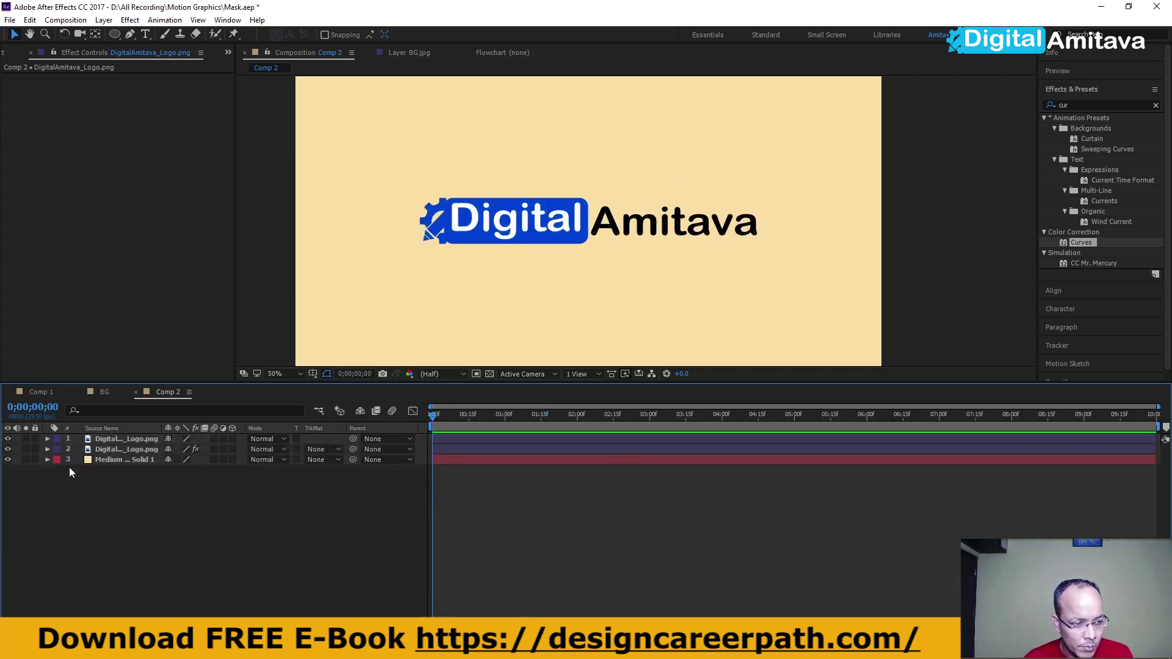
pyautogui.click(104, 440)
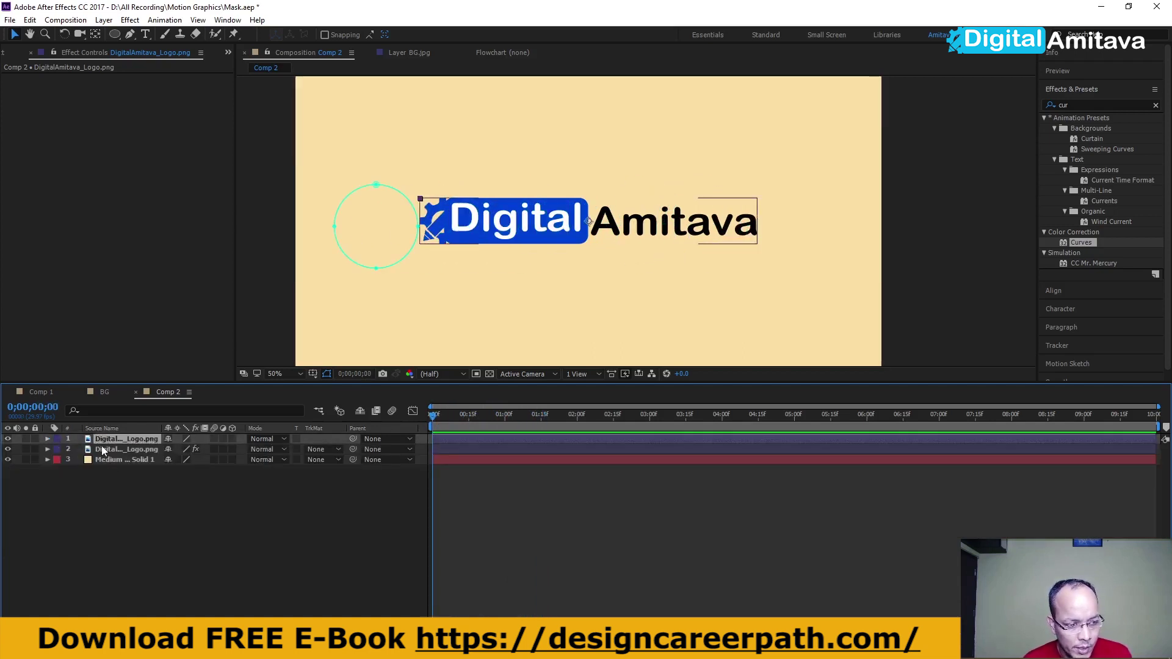
# Hide the masked top layer and delete the Curves effect from the lower logo copy
pyautogui.click(8, 439)
pyautogui.click(7, 439)
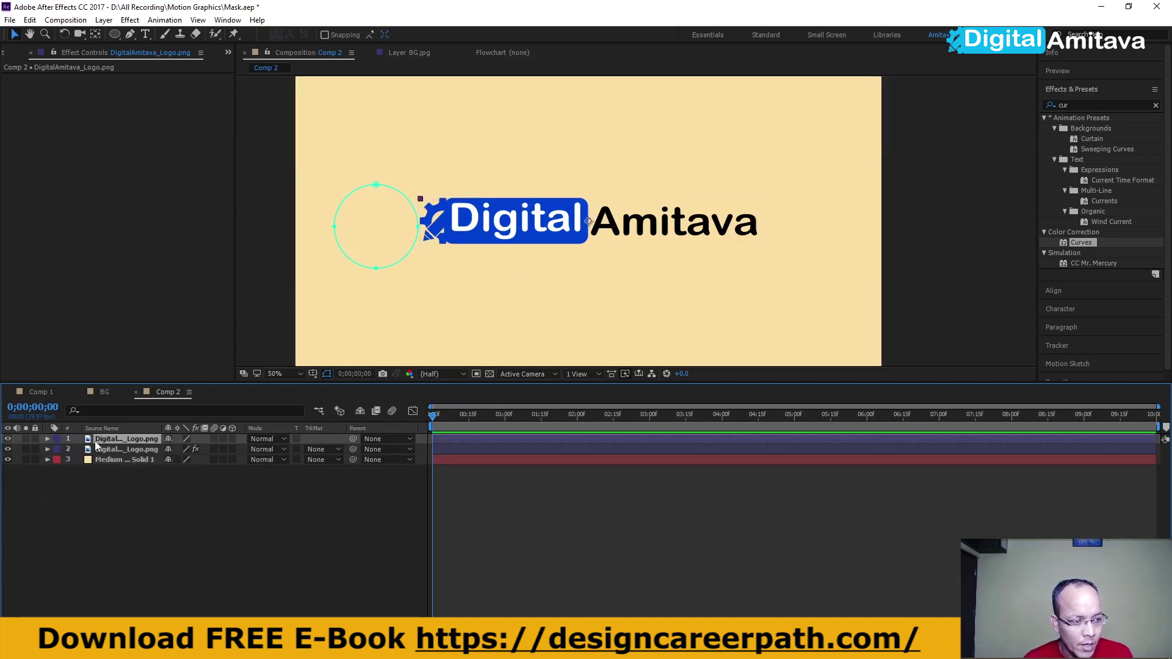
pyautogui.click(7, 439)
pyautogui.click(67, 449)
pyautogui.click(47, 449)
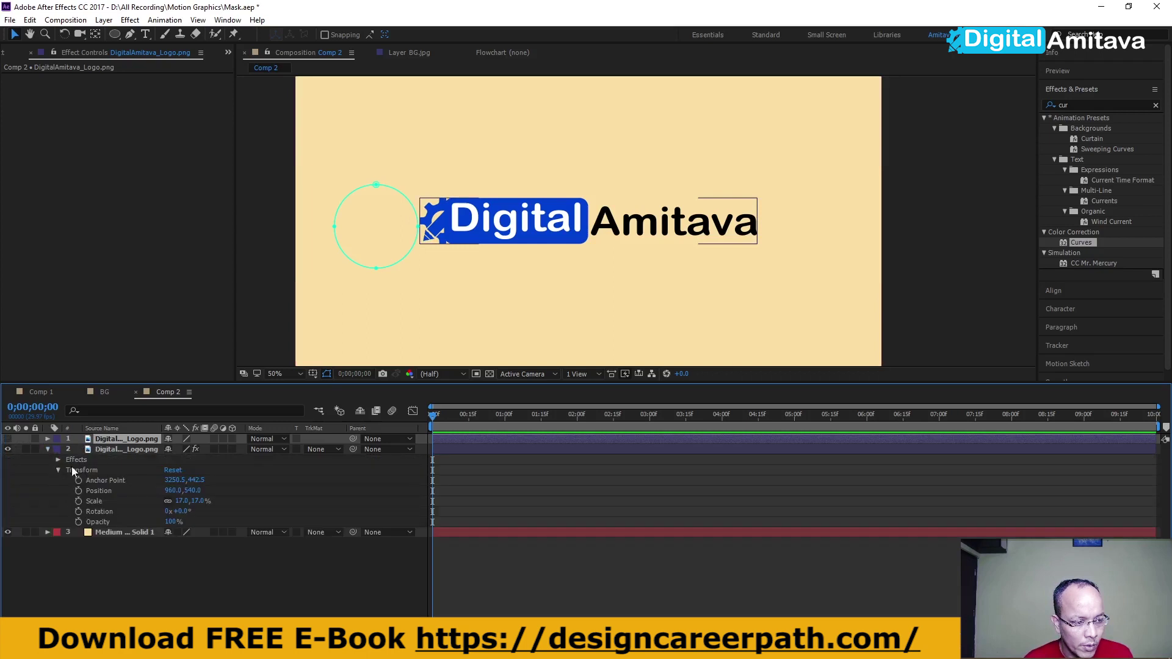
pyautogui.click(57, 468)
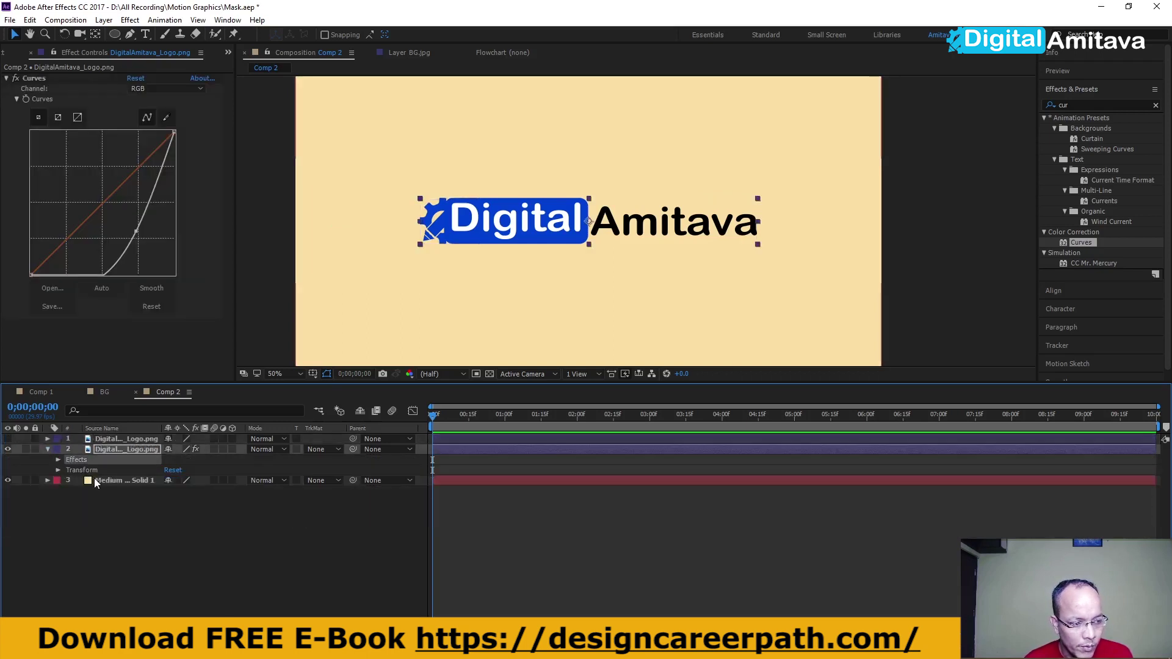
pyautogui.press('Delete')
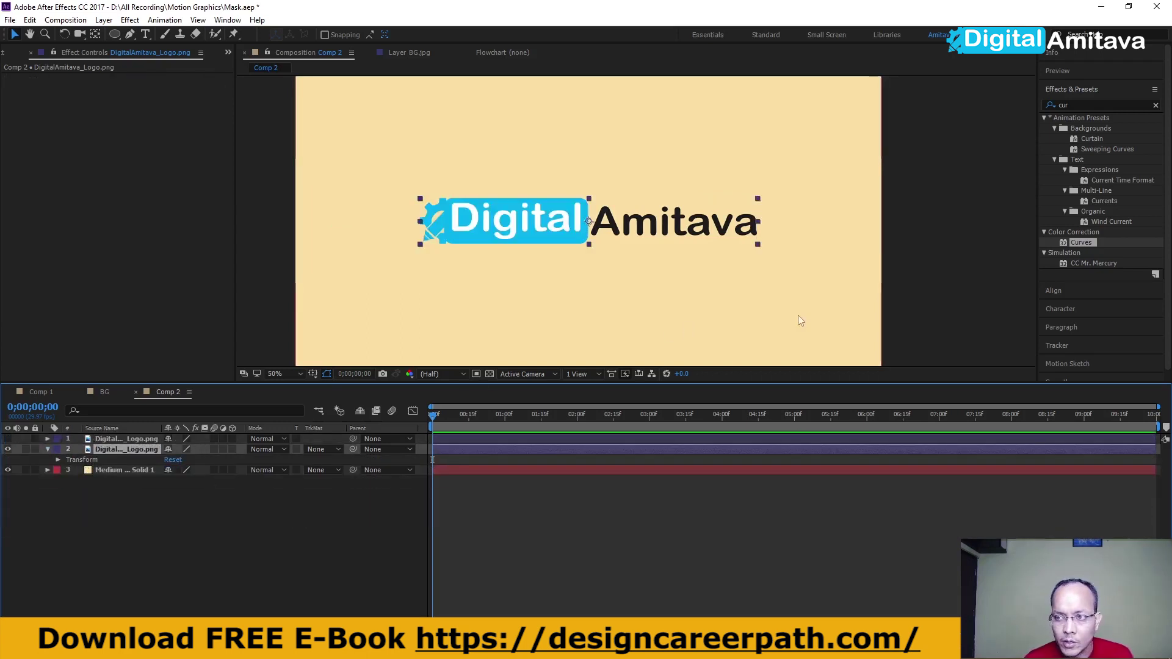
# Apply Levels to the lower logo copy, found by searching 'level'
pyautogui.click(1108, 106)
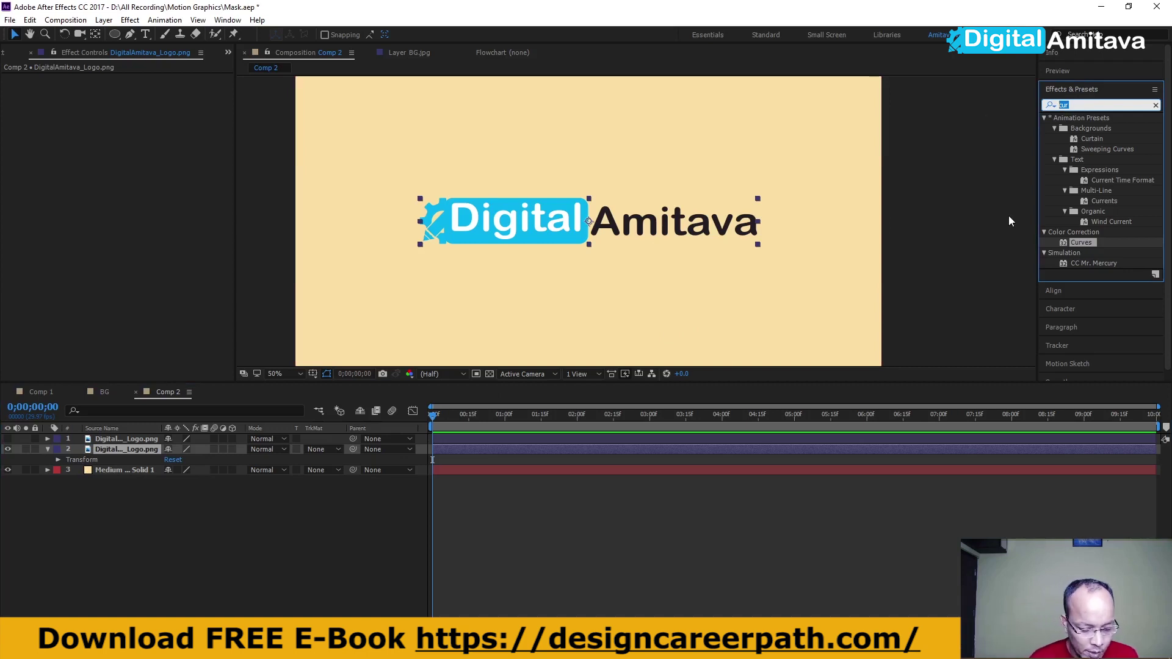
pyautogui.write('level')
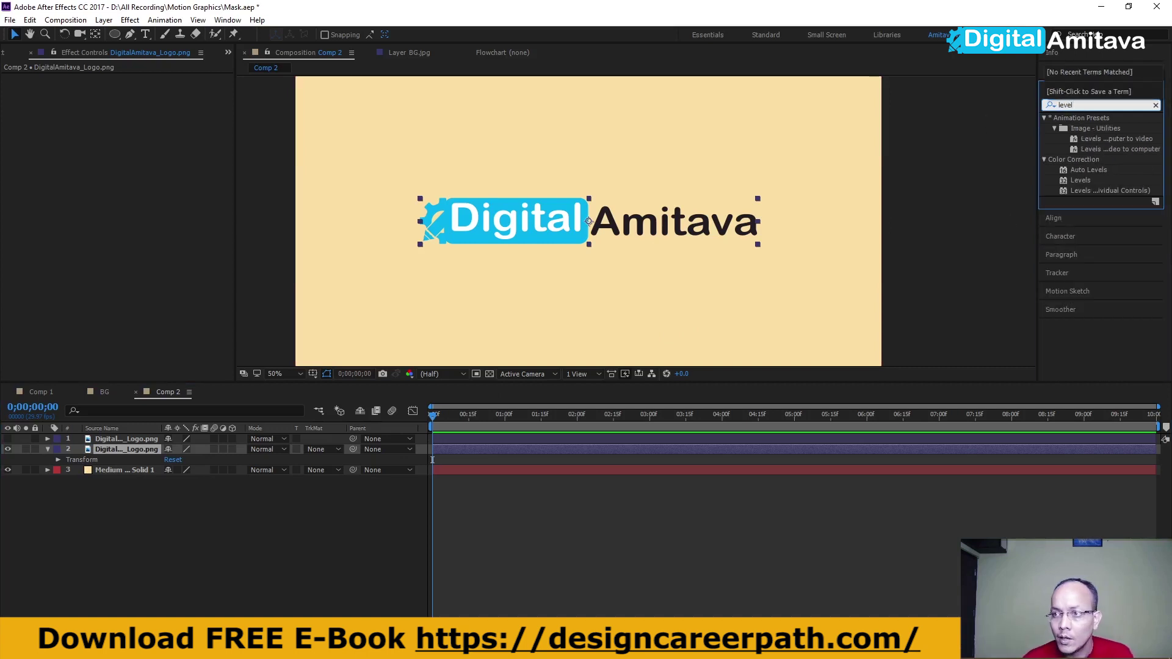
pyautogui.click(1087, 138)
pyautogui.moveTo(1082, 136); pyautogui.dragTo(613, 217)
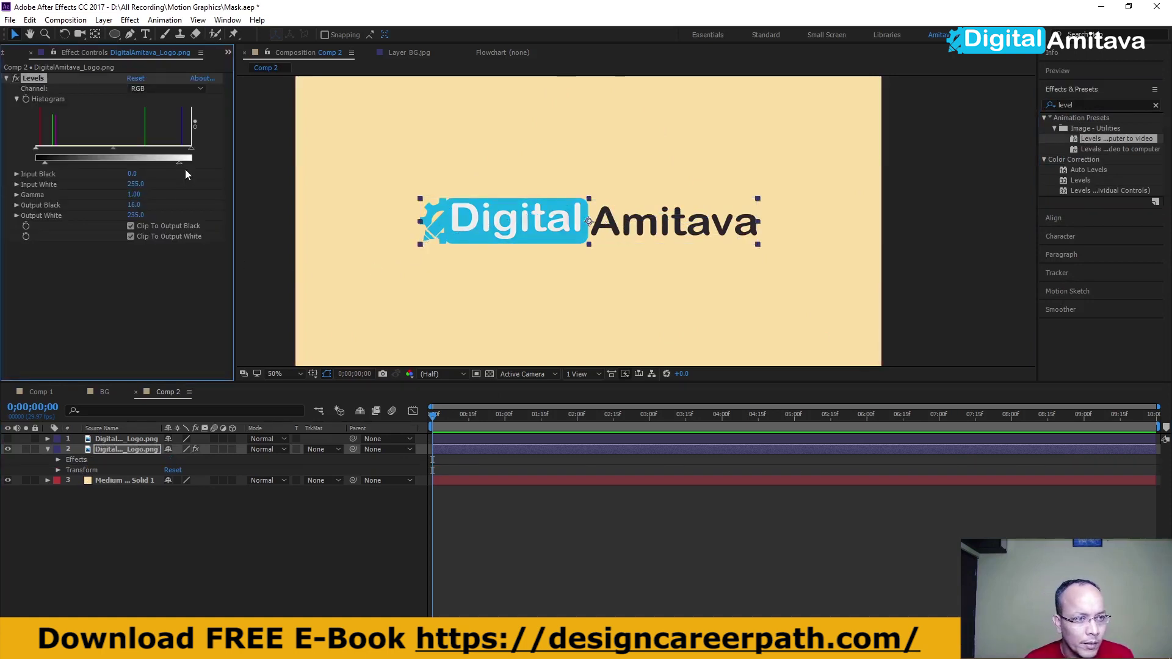
# Set Levels to Input White 204, Output Black 127 and Output White 222 for a washed-out logo
pyautogui.moveTo(178, 163); pyautogui.dragTo(159, 164)
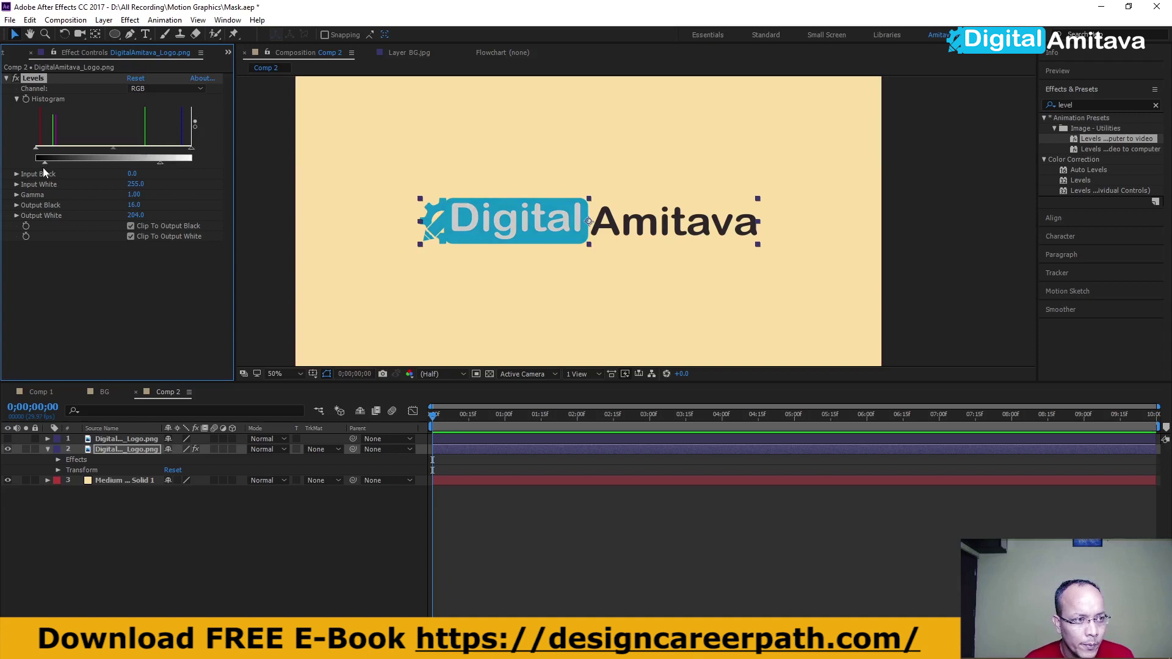
pyautogui.moveTo(45, 161)
pyautogui.mouseDown()
pyautogui.moveTo(156, 162)
pyautogui.moveTo(116, 166)
pyautogui.mouseUp()
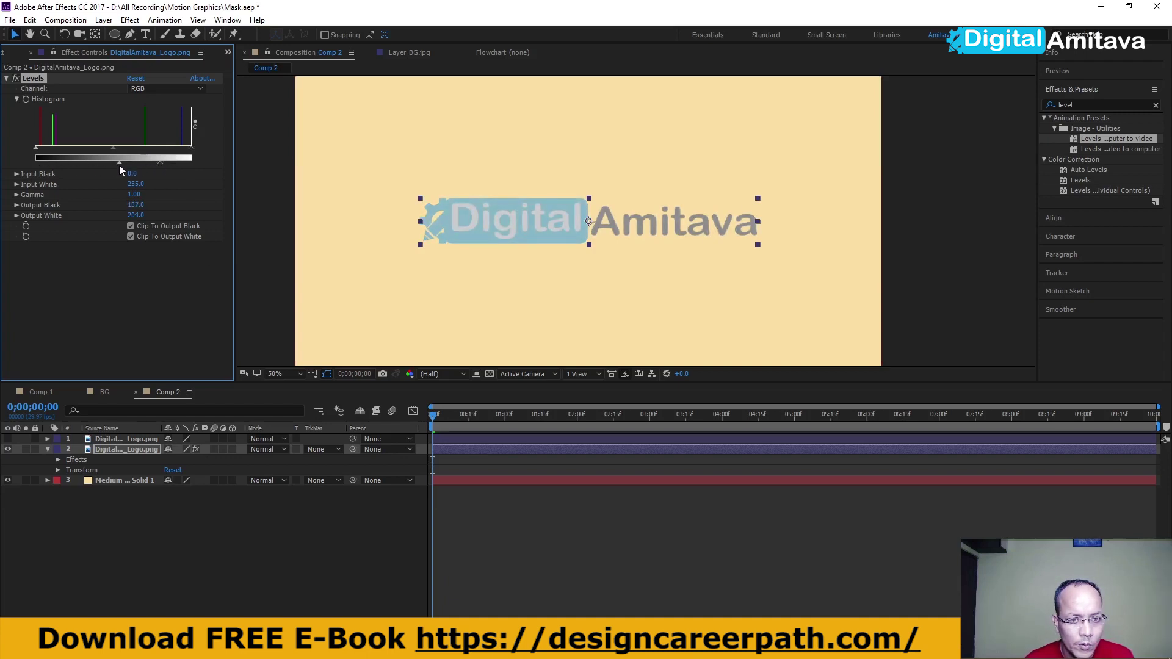
pyautogui.moveTo(160, 163); pyautogui.dragTo(172, 164)
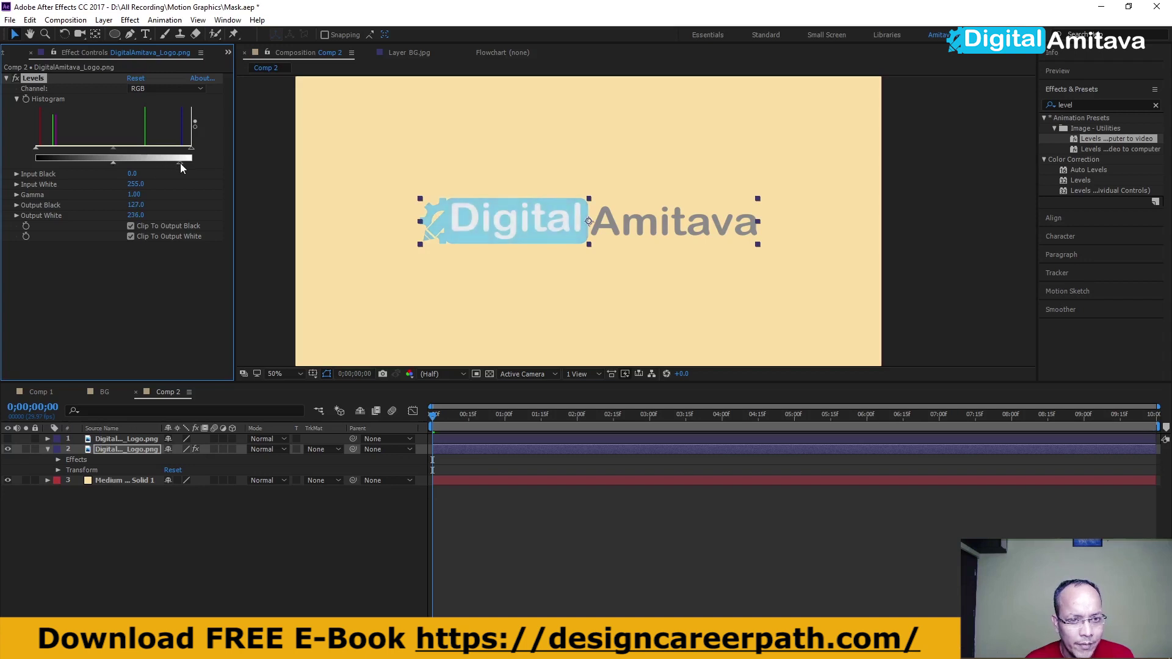
pyautogui.moveTo(192, 148); pyautogui.dragTo(141, 154)
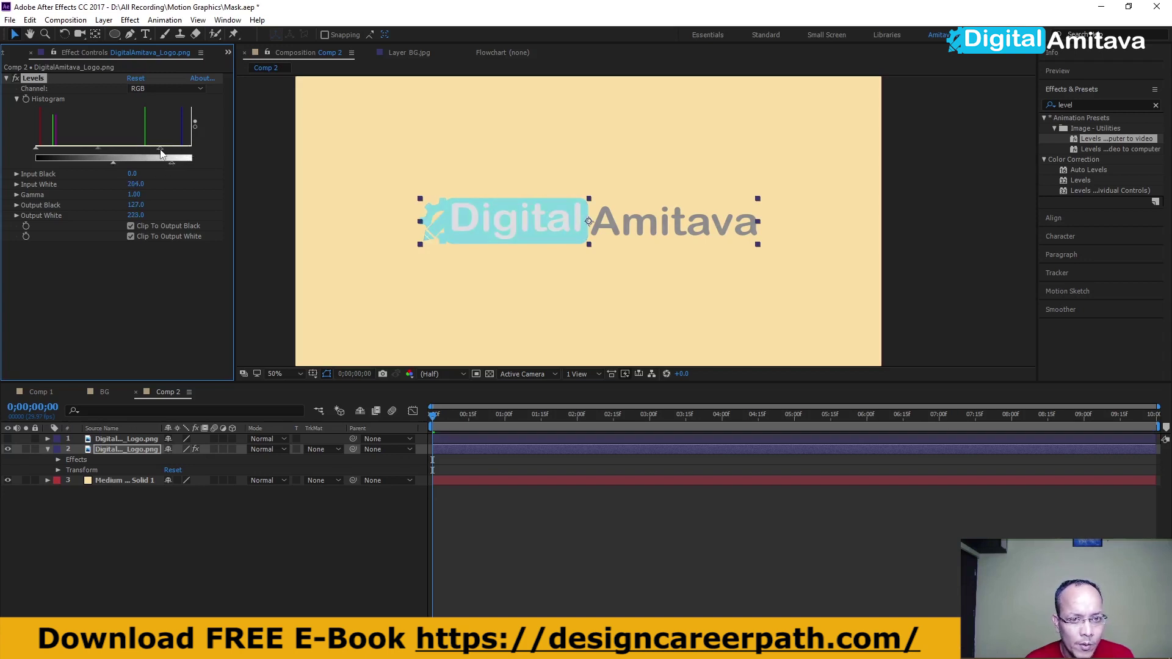
pyautogui.click(83, 493)
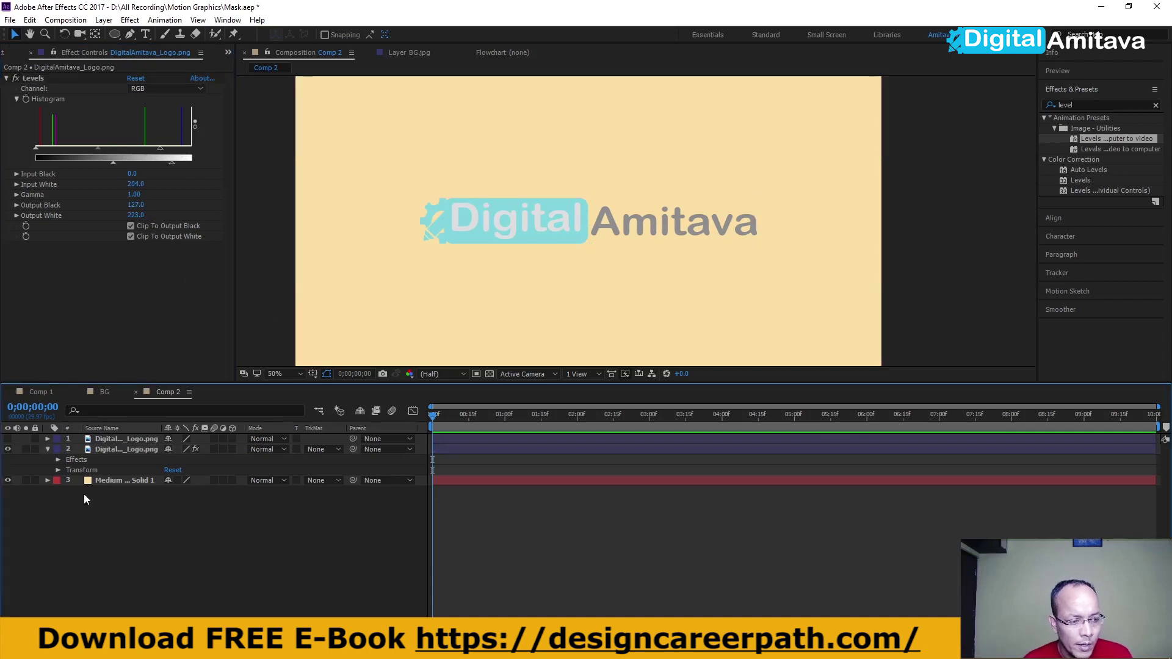
# Duplicate the faded logo layer and delete the Levels effect from the upper copy
pyautogui.click(48, 448)
pyautogui.click(115, 451)
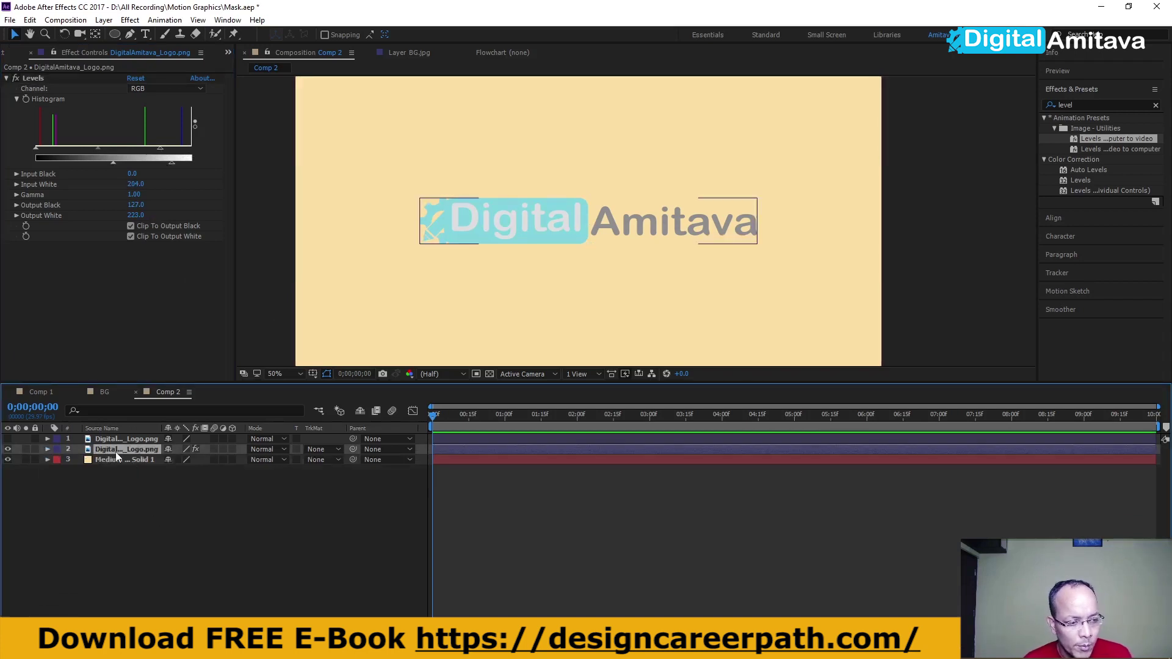
pyautogui.hotkey('ctrl', 'd')
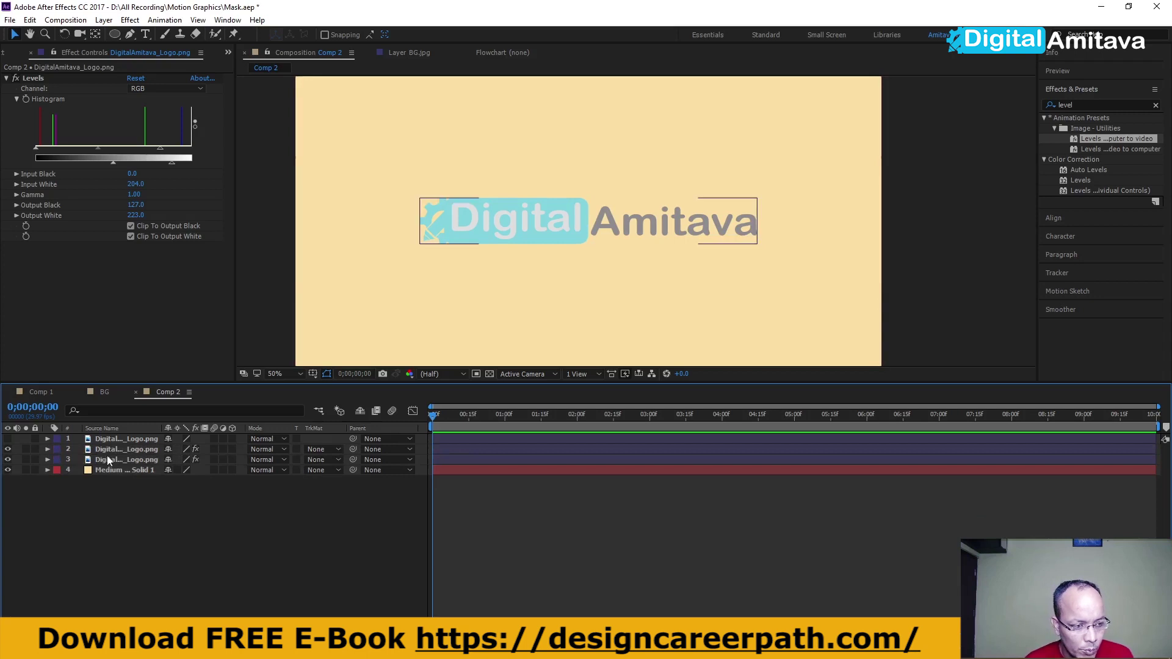
pyautogui.click(48, 449)
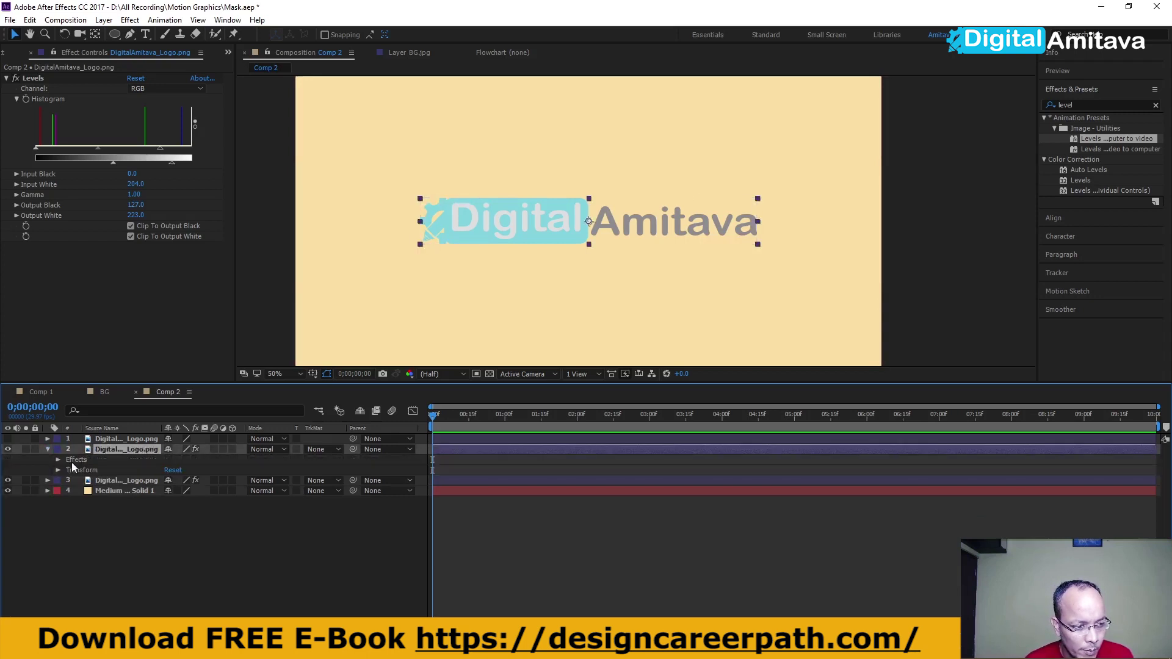
pyautogui.press('Delete')
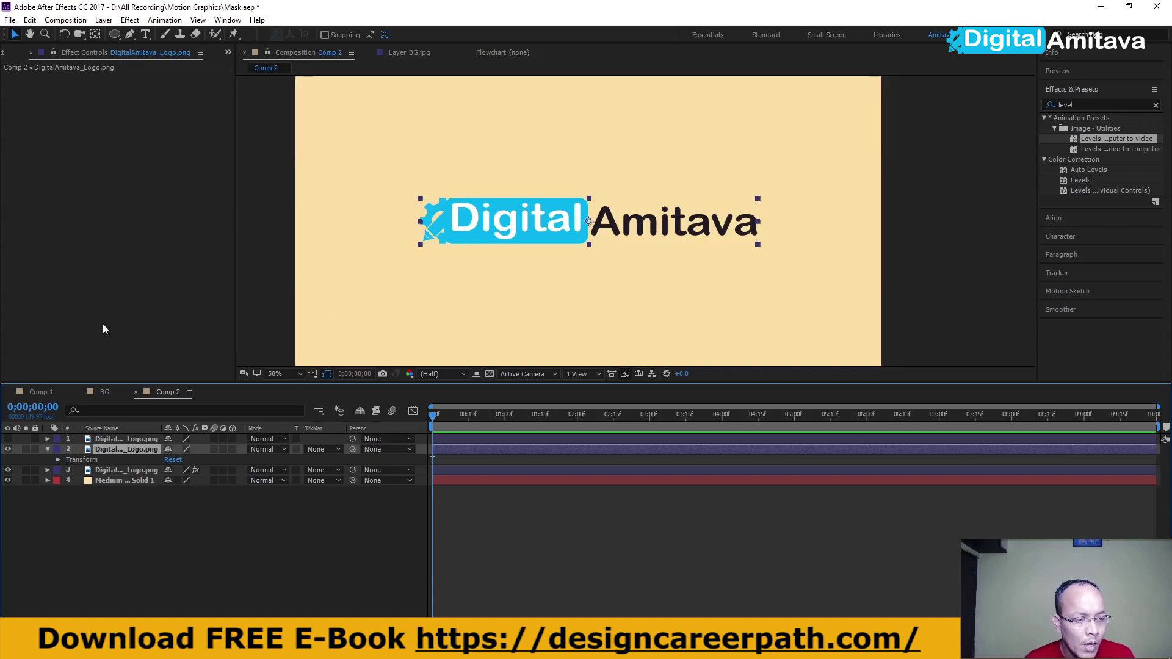
pyautogui.moveTo(121, 33); pyautogui.dragTo(184, 49)
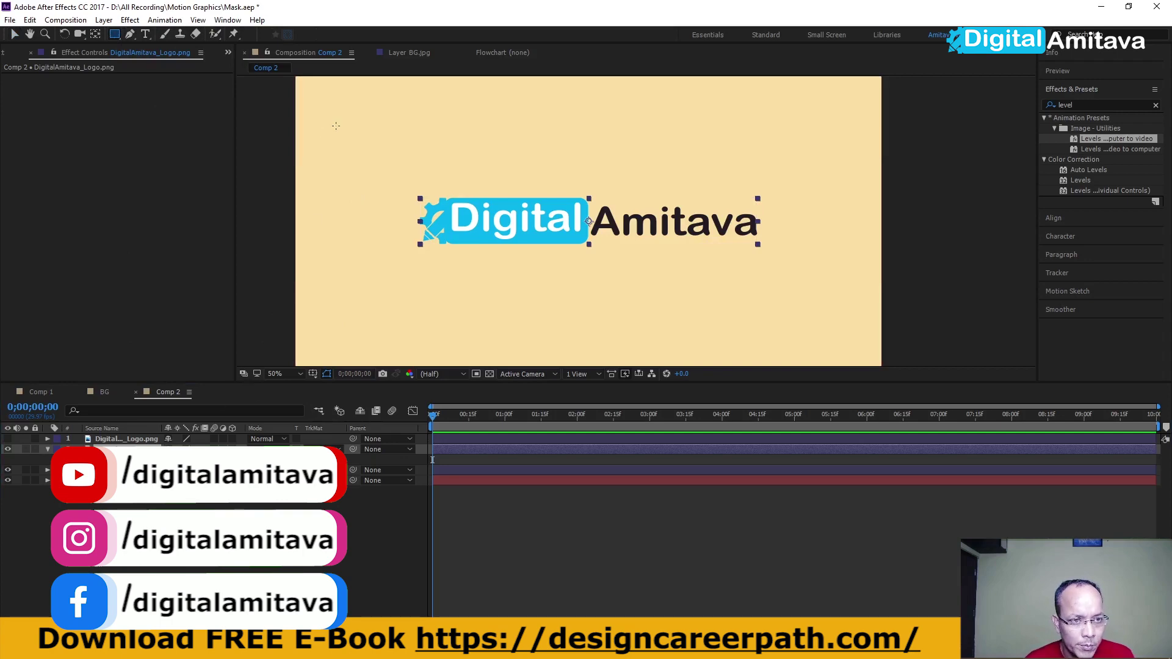
# Draw a tall, narrow rectangular mask just left of the logo on the full-colour layer
pyautogui.moveTo(335, 126); pyautogui.dragTo(388, 317)
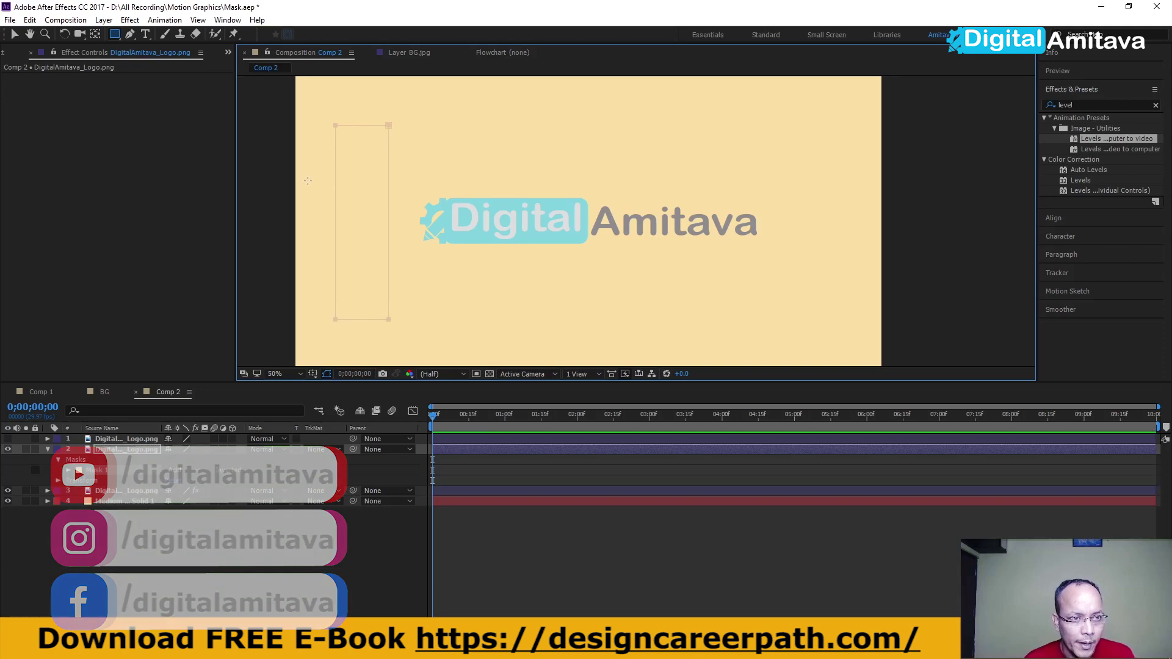
pyautogui.press('v')
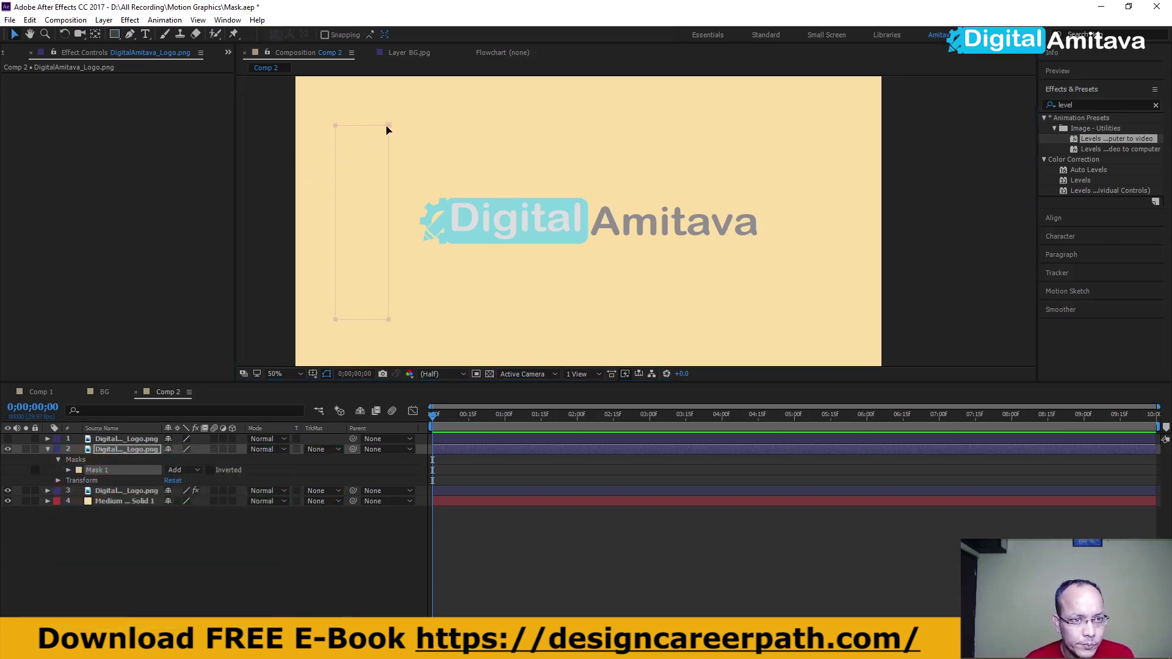
pyautogui.moveTo(390, 130)
pyautogui.mouseDown()
pyautogui.moveTo(601, 130)
pyautogui.moveTo(442, 148)
pyautogui.moveTo(400, 116)
pyautogui.mouseUp()
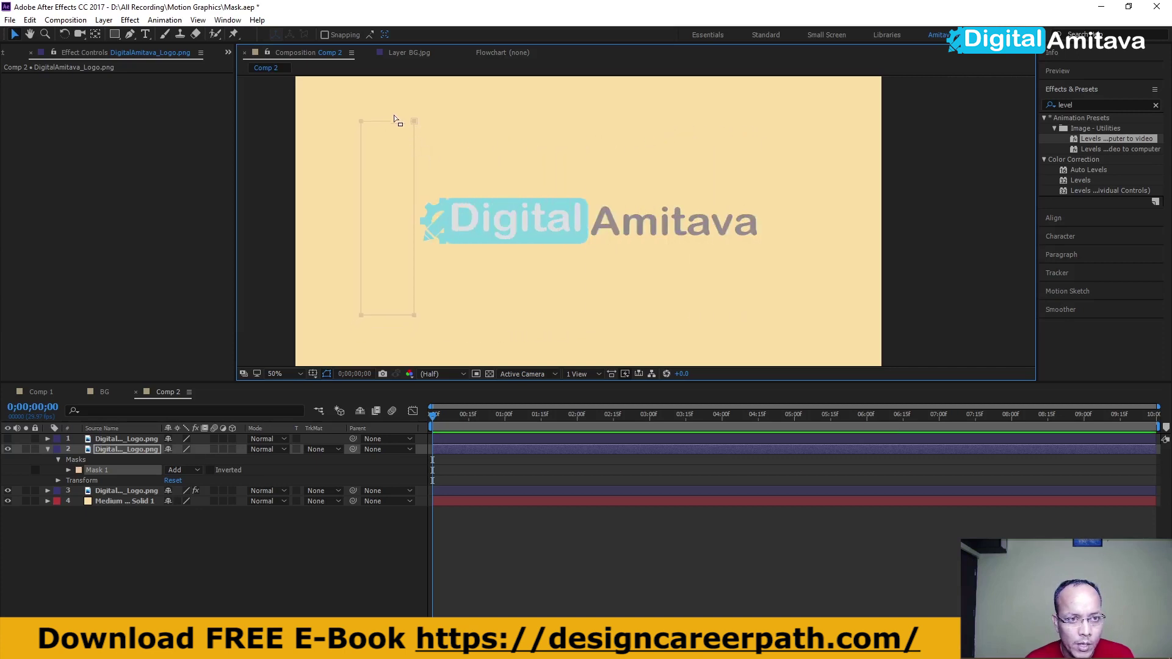
# Open the masked layer's Transform properties, trying and undoing a 10° rotation
pyautogui.click(68, 470)
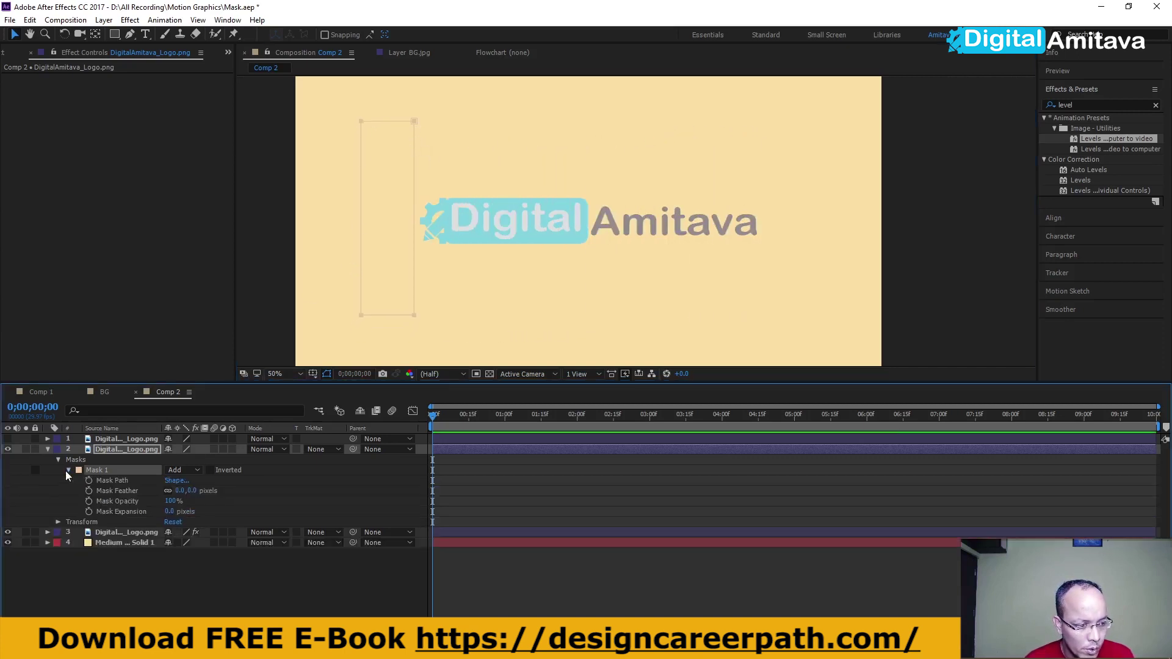
pyautogui.click(66, 470)
pyautogui.click(58, 481)
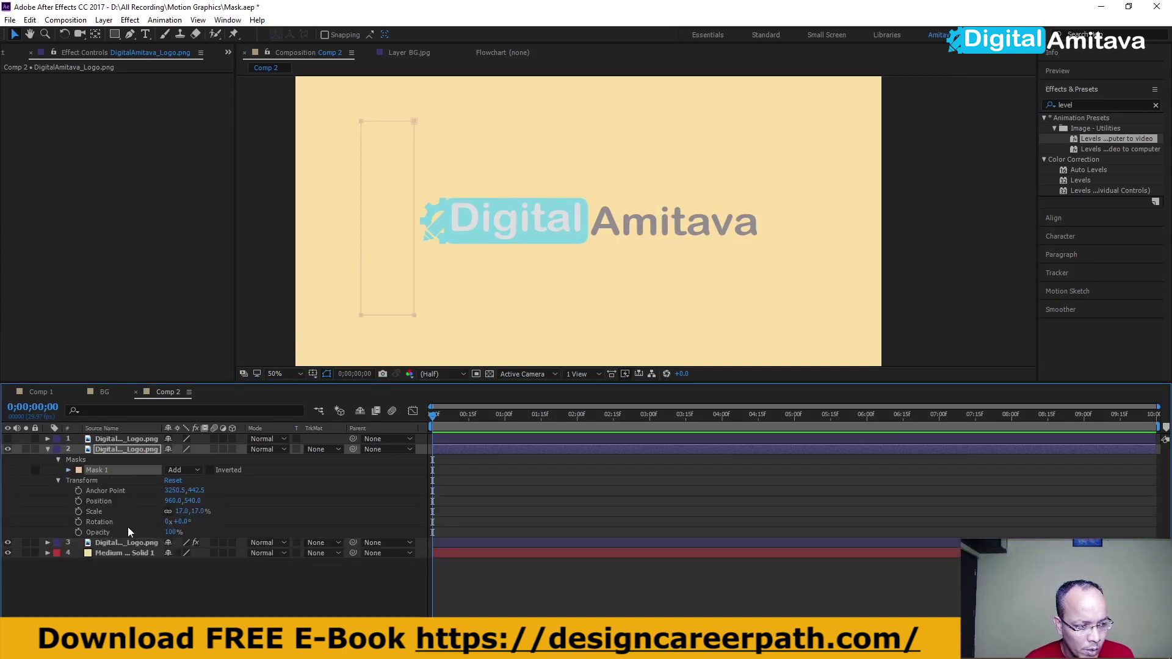
pyautogui.moveTo(181, 522); pyautogui.dragTo(187, 522)
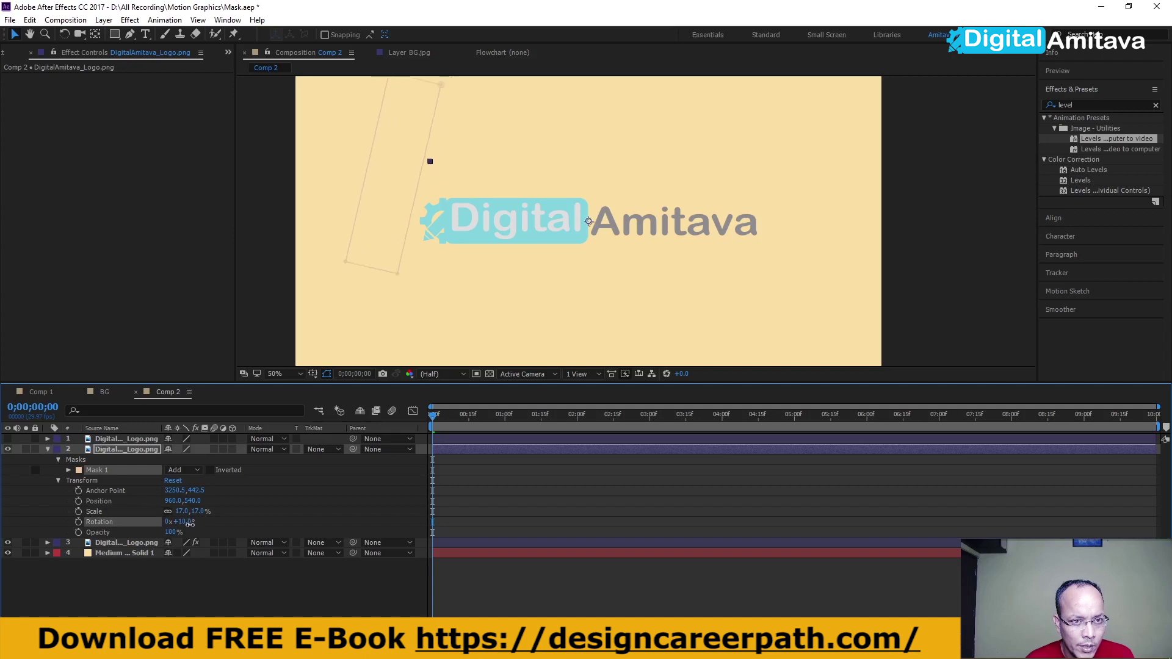
pyautogui.hotkey('ctrl', 'z')
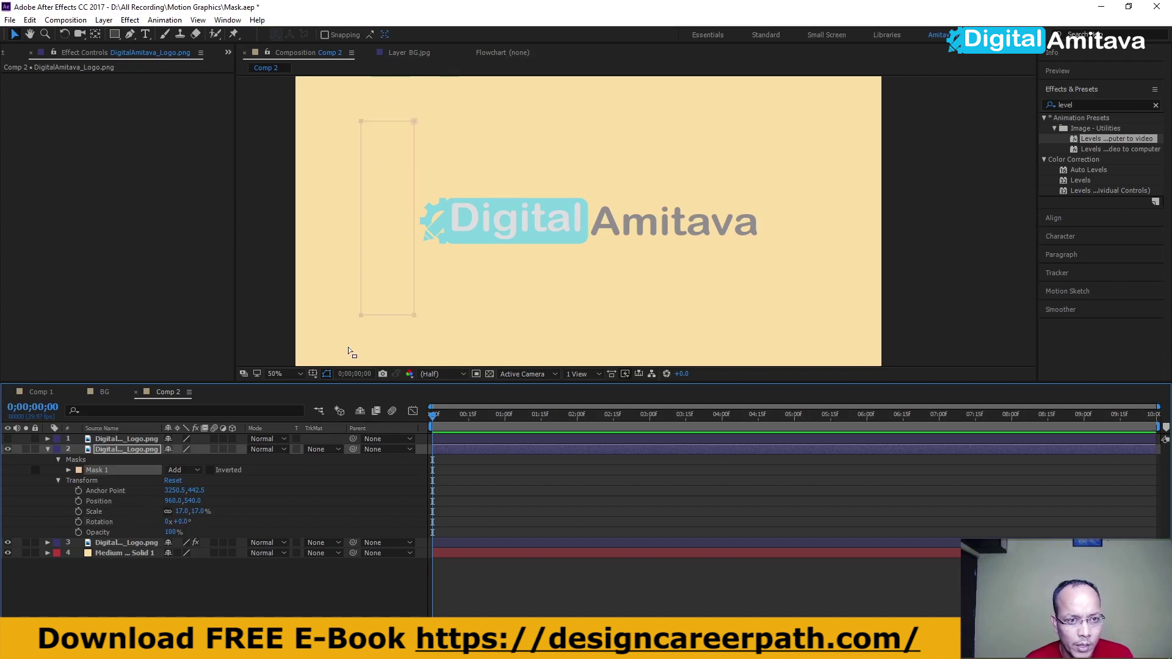
pyautogui.press('y')
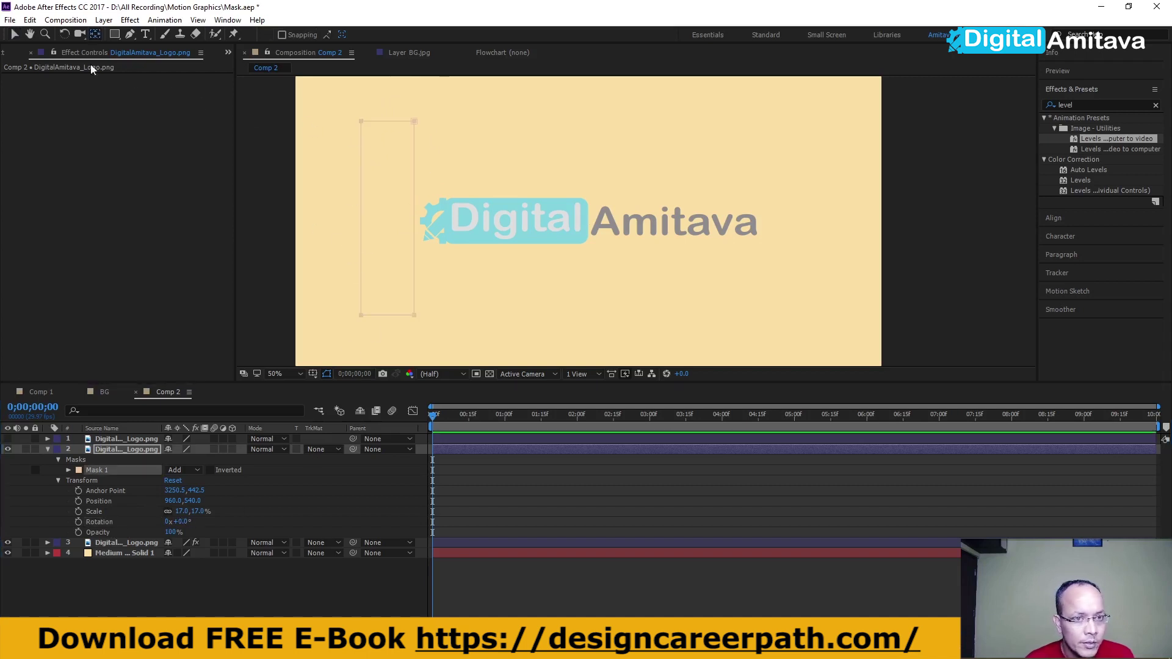
pyautogui.click(110, 470)
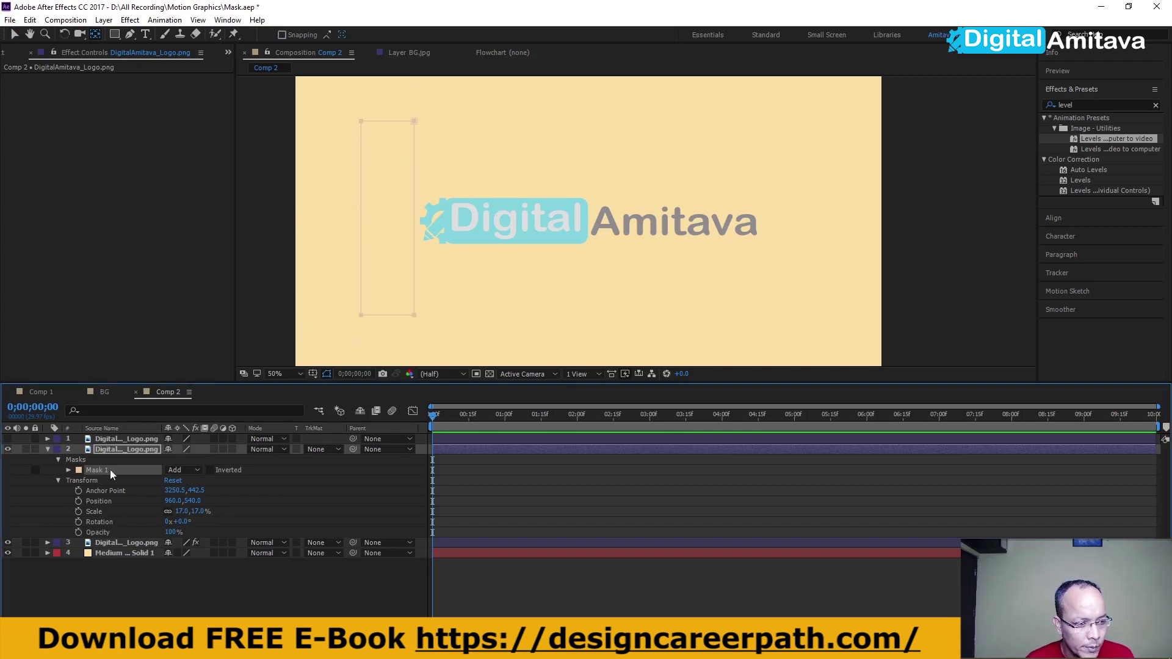
# Move the logo layer's anchor point to the centre of the tall mask (-655.4, 385.7)
pyautogui.click(93, 481)
pyautogui.click(99, 470)
pyautogui.click(93, 481)
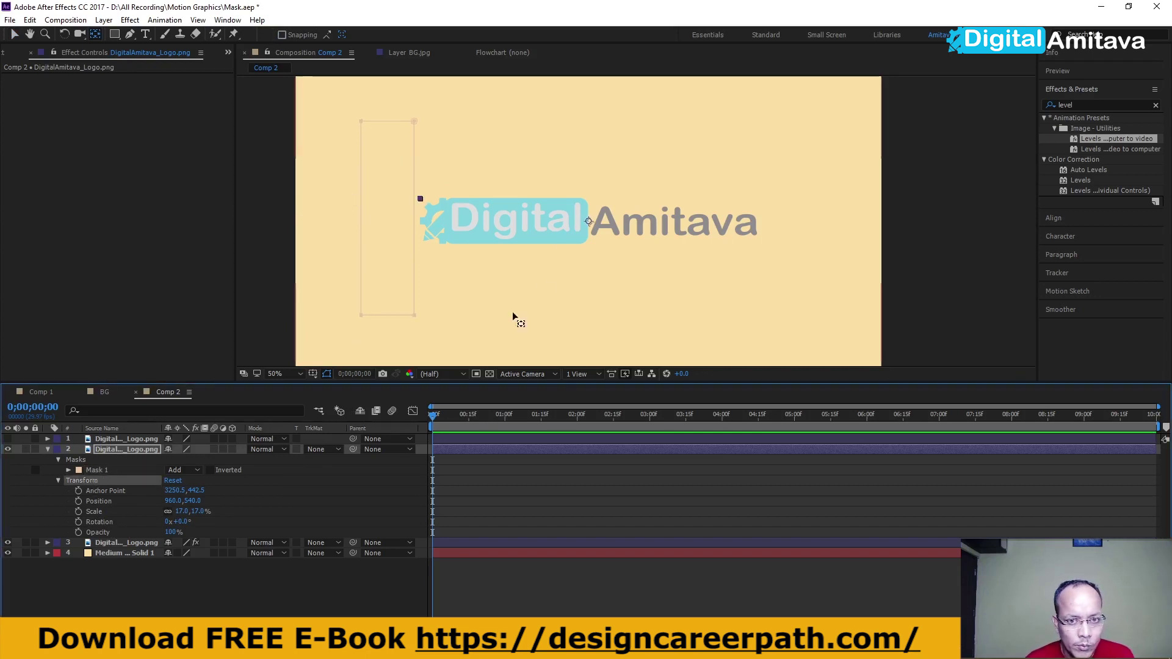
pyautogui.moveTo(587, 218); pyautogui.dragTo(385, 219)
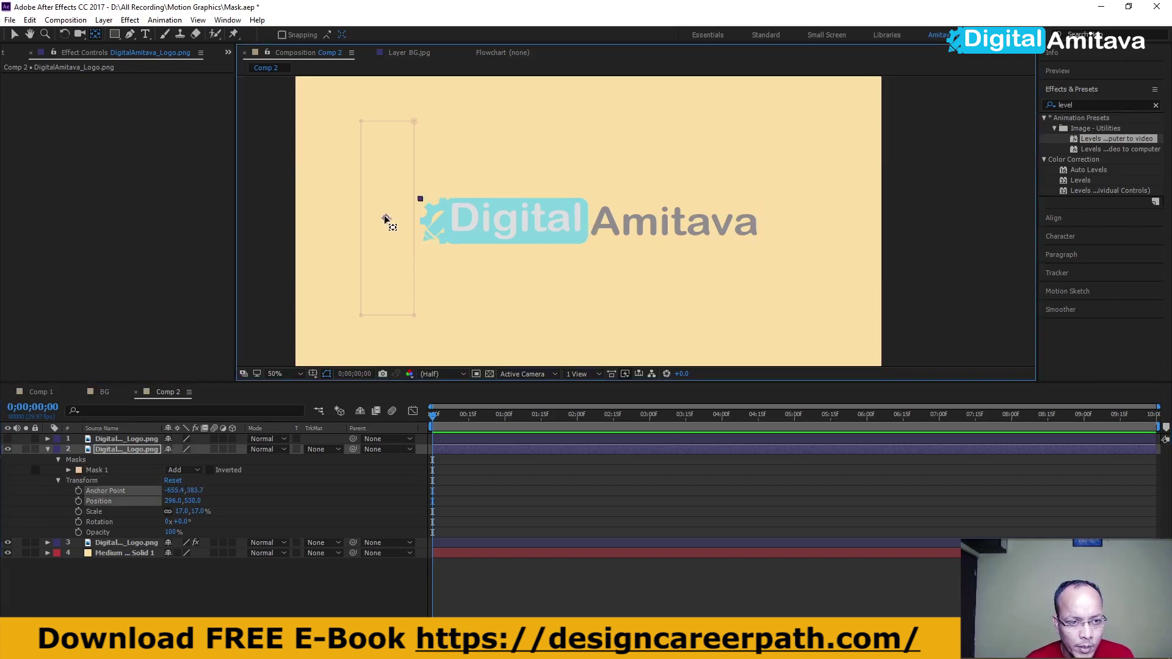
# Test a 45° rotation on the logo layer and move the rotated mask across the logo
pyautogui.click(181, 521)
pyautogui.write('45')
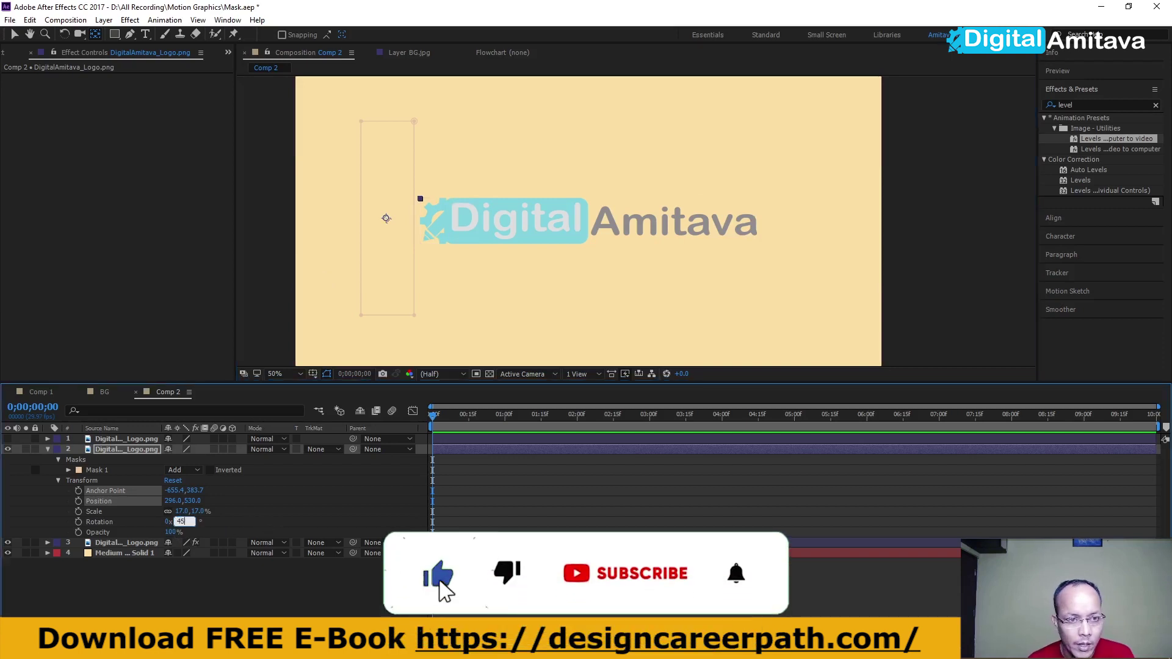
pyautogui.press('Return')
pyautogui.press('v')
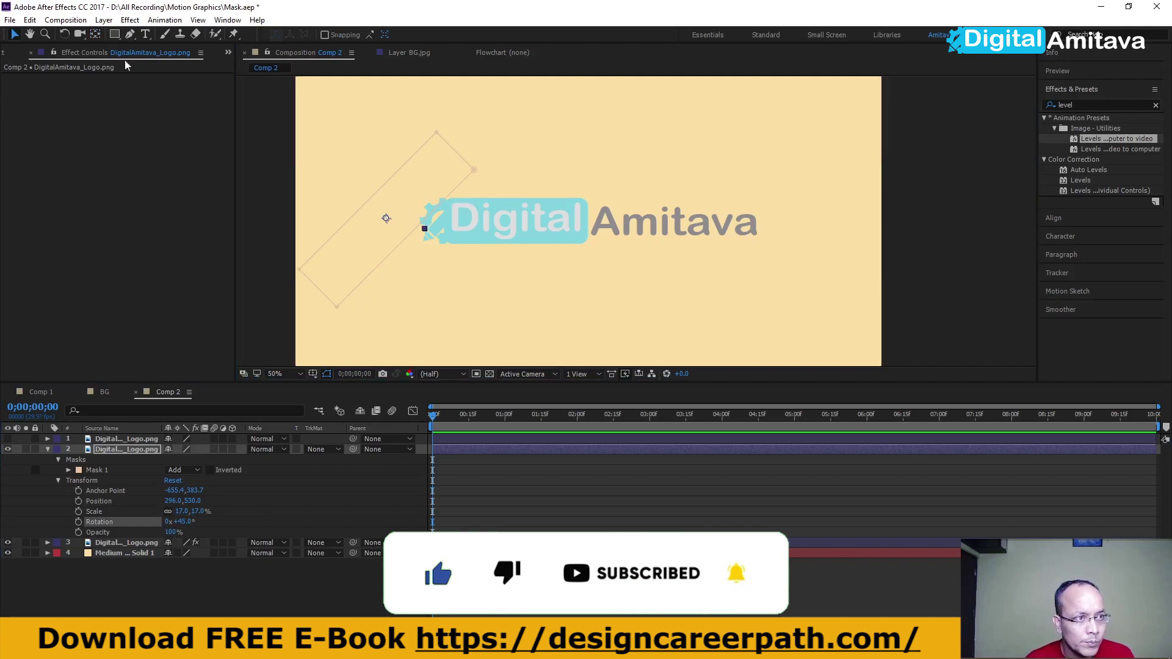
pyautogui.click(388, 219)
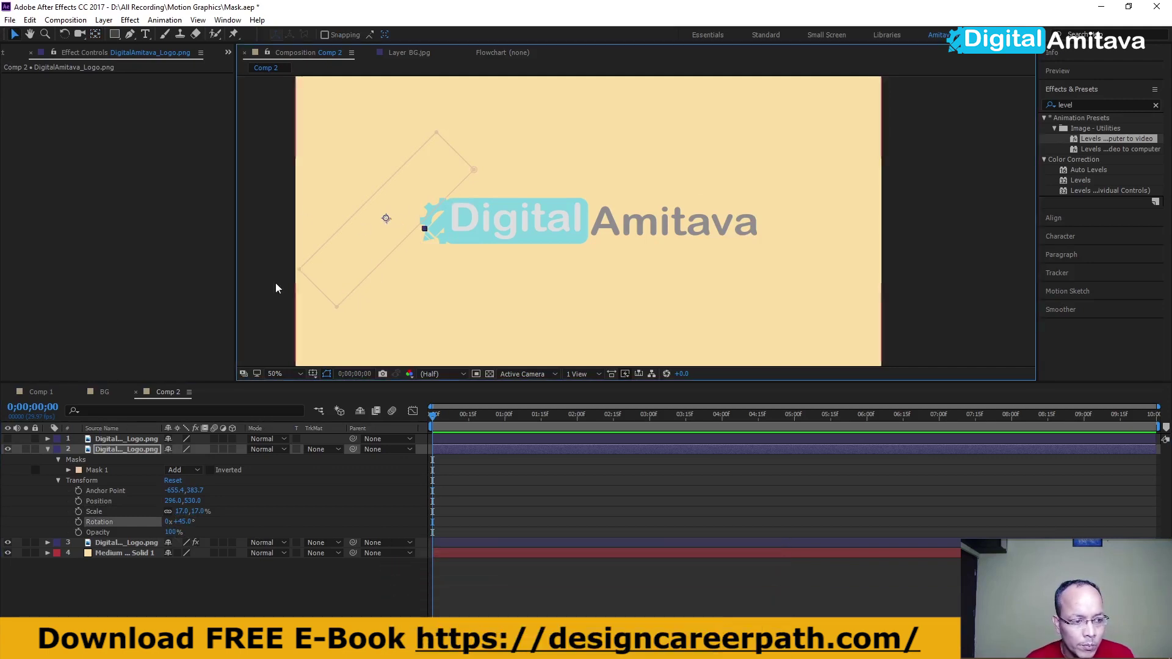
pyautogui.click(122, 461)
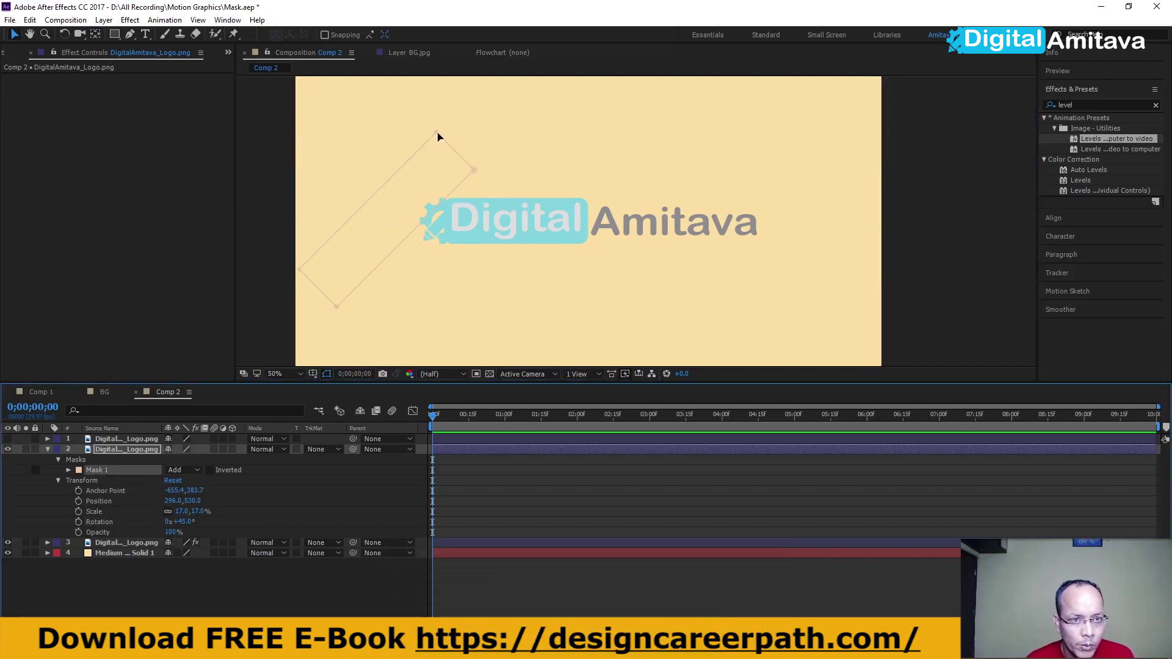
pyautogui.moveTo(444, 136)
pyautogui.mouseDown()
pyautogui.moveTo(637, 134)
pyautogui.moveTo(628, 243)
pyautogui.moveTo(512, 173)
pyautogui.moveTo(467, 128)
pyautogui.mouseUp()
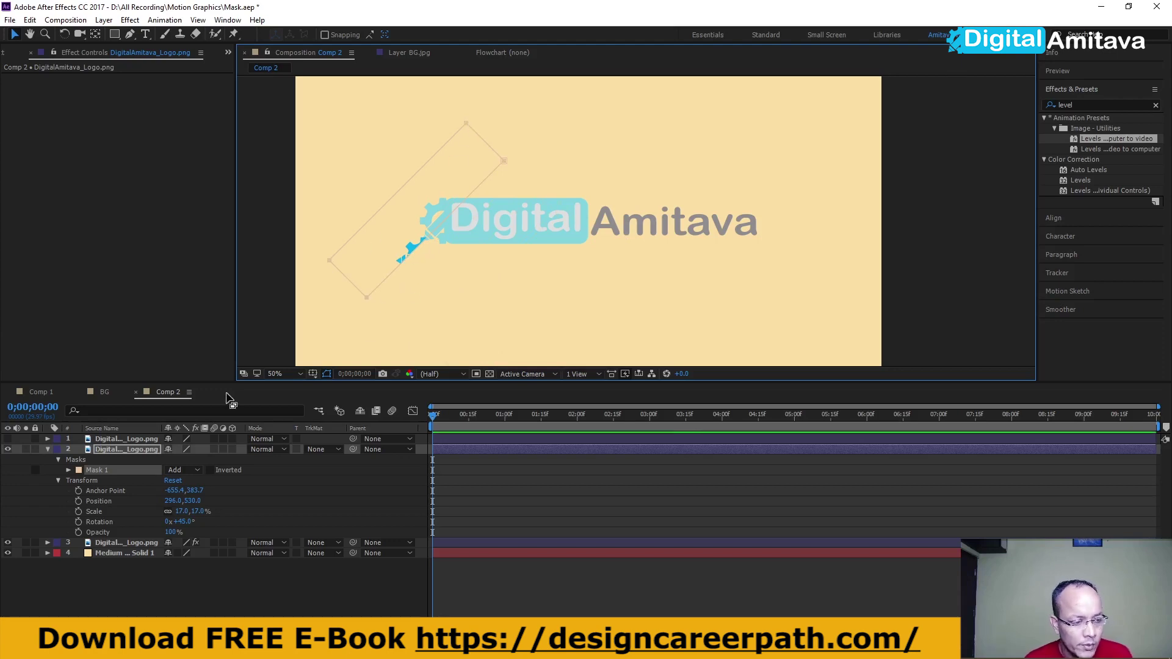
# Reset the logo layer's rotation back to 0°
pyautogui.click(185, 521)
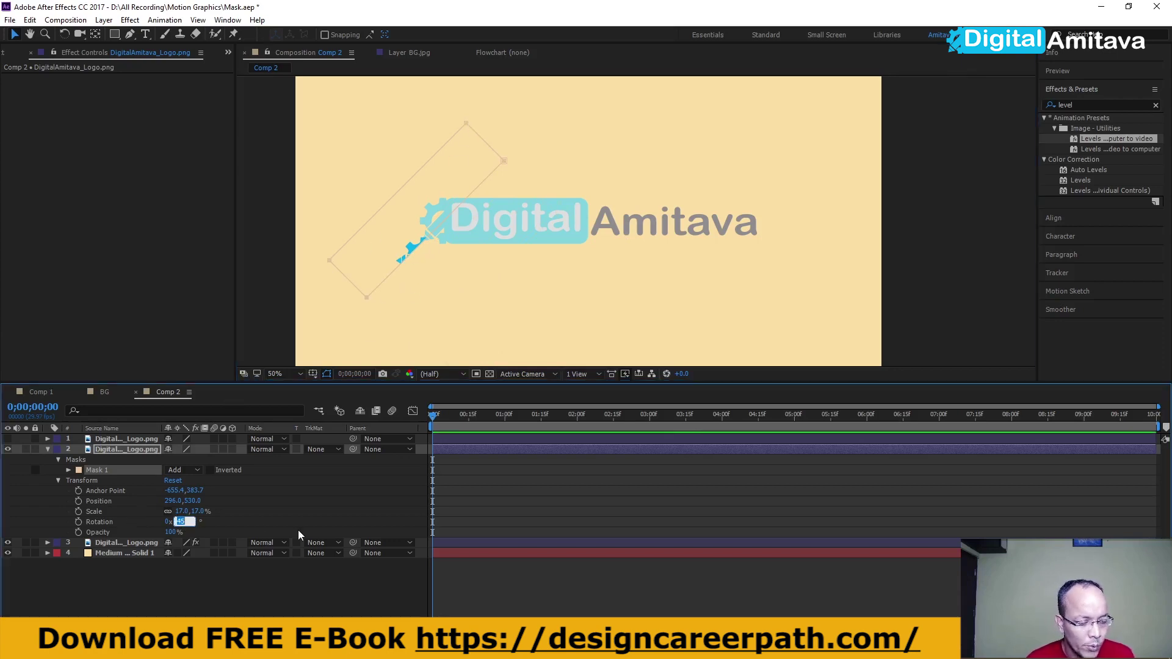
pyautogui.write('0')
pyautogui.press('Return')
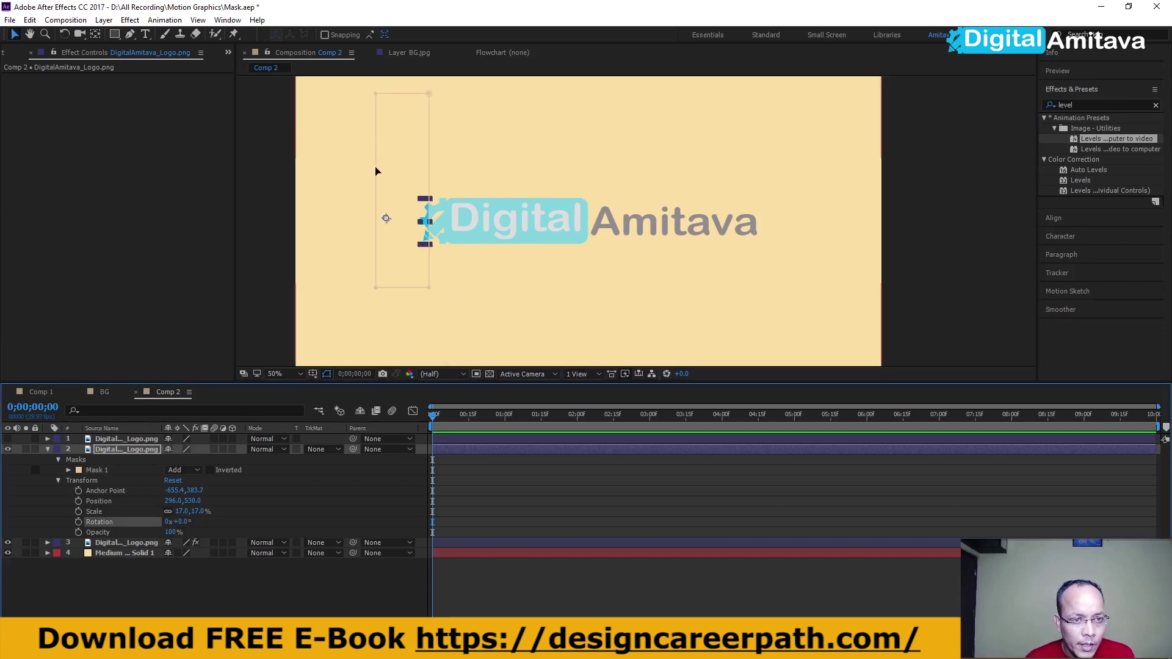
pyautogui.click(403, 95)
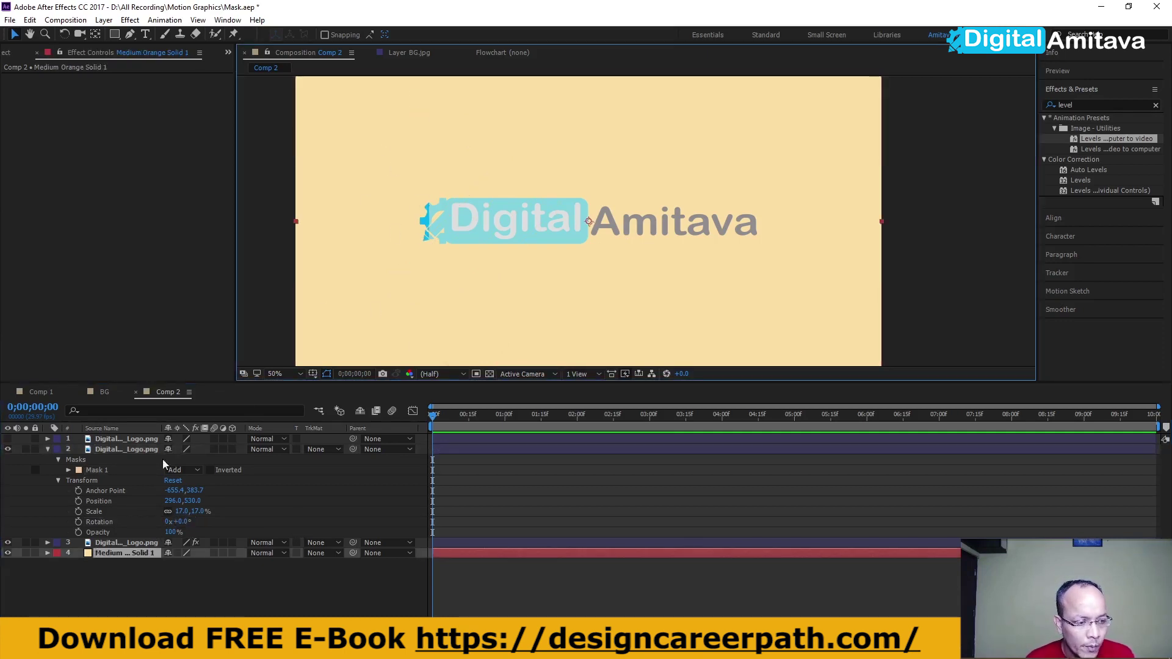
# Drag Mask 1's four corners to reshape it into a narrow diagonal strip left of the logo
pyautogui.click(97, 471)
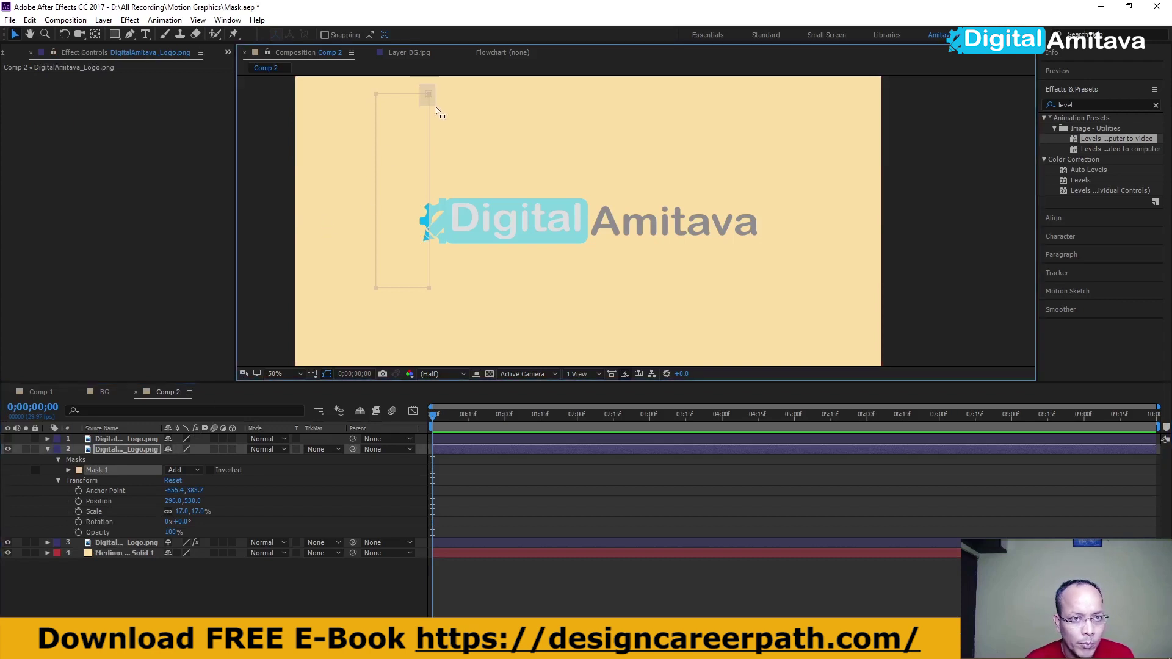
pyautogui.moveTo(429, 93); pyautogui.dragTo(489, 111)
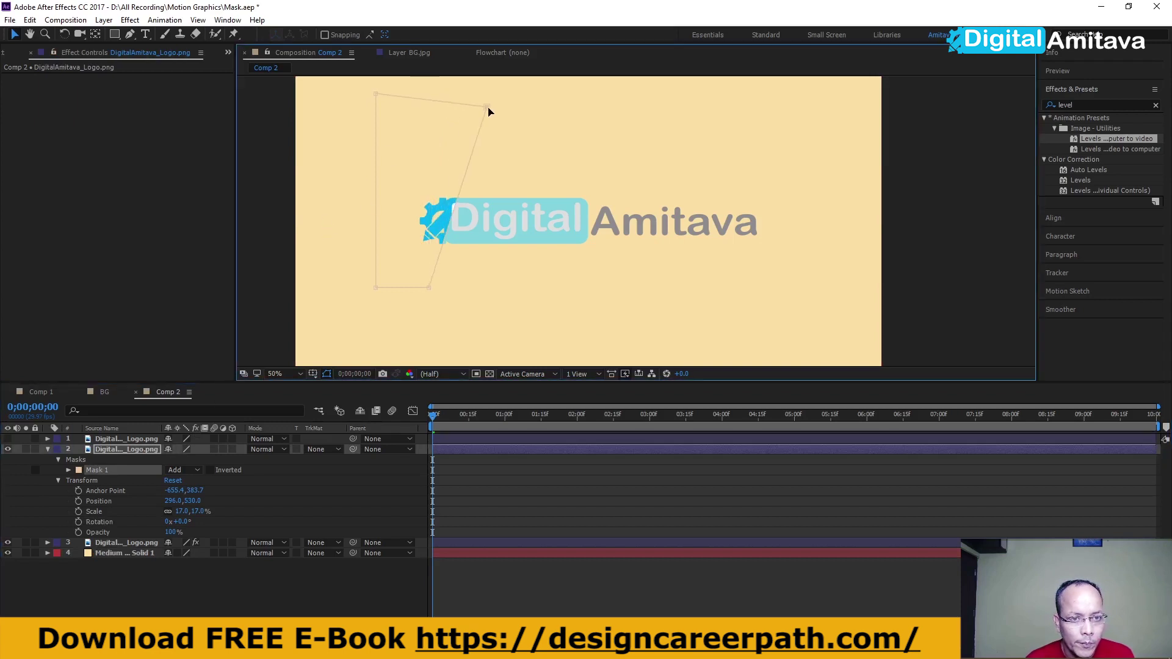
pyautogui.moveTo(429, 289); pyautogui.dragTo(388, 299)
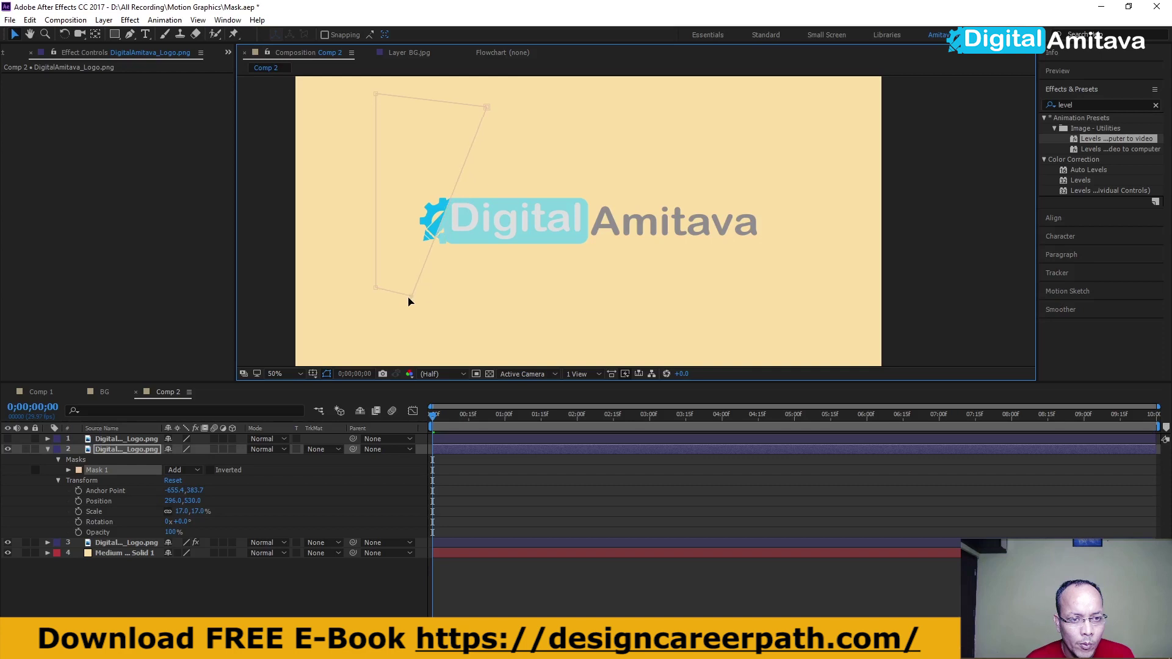
pyautogui.moveTo(376, 289); pyautogui.dragTo(301, 232)
pyautogui.moveTo(406, 302); pyautogui.dragTo(358, 288)
pyautogui.moveTo(486, 108); pyautogui.dragTo(487, 88)
pyautogui.moveTo(377, 99); pyautogui.dragTo(445, 85)
pyautogui.moveTo(299, 248)
pyautogui.mouseDown()
pyautogui.moveTo(357, 261)
pyautogui.moveTo(378, 299)
pyautogui.mouseUp()
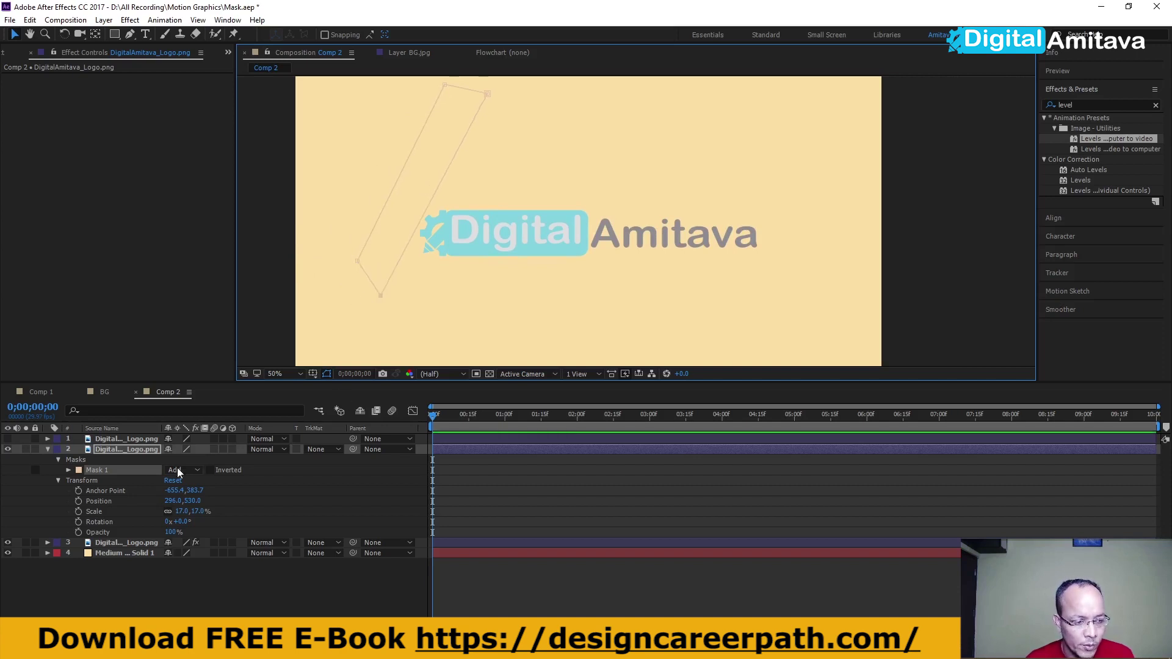
# Keyframe Mask Path with the strip left of the logo at 0s and fully right at 2s
pyautogui.click(69, 469)
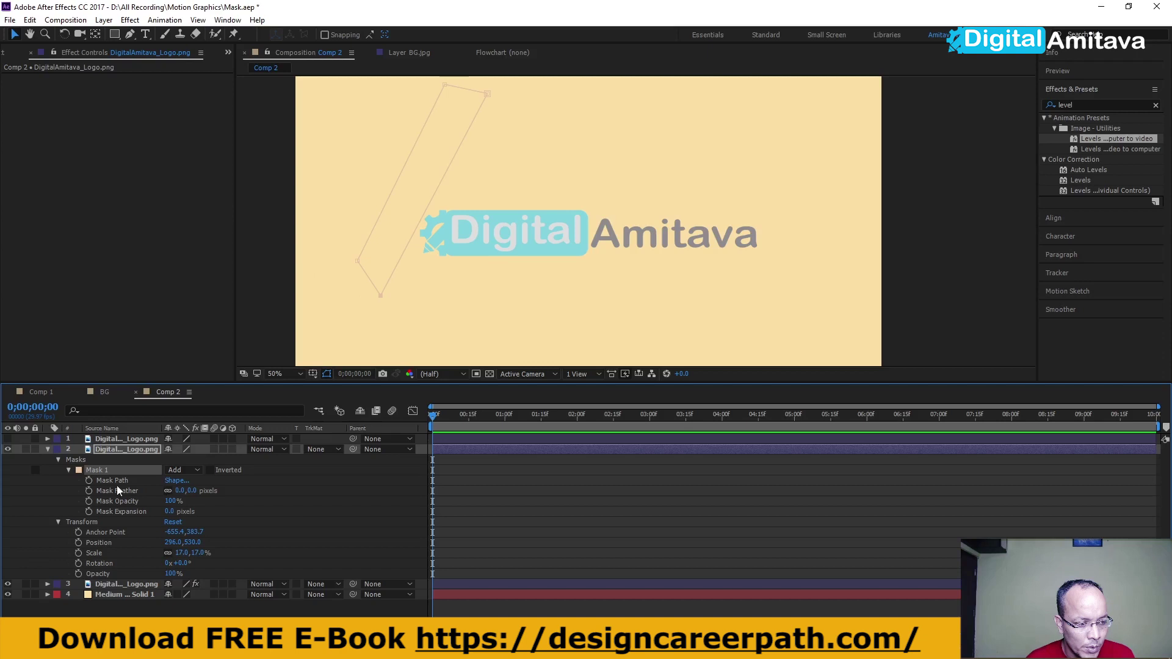
pyautogui.click(88, 480)
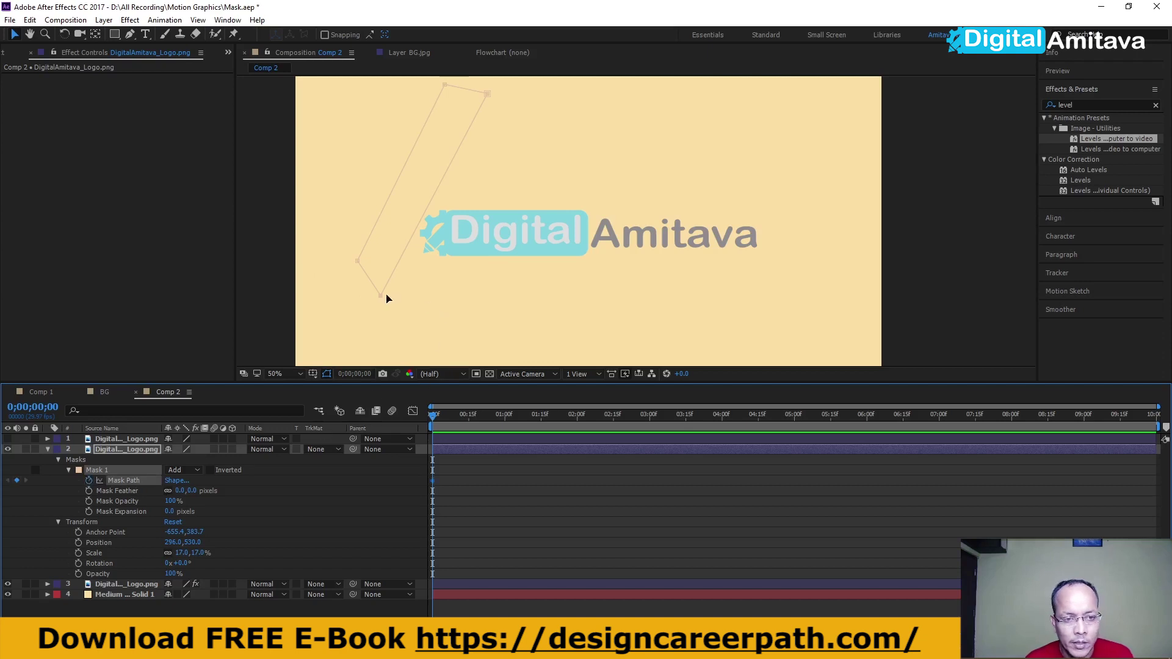
pyautogui.moveTo(381, 299); pyautogui.dragTo(373, 301)
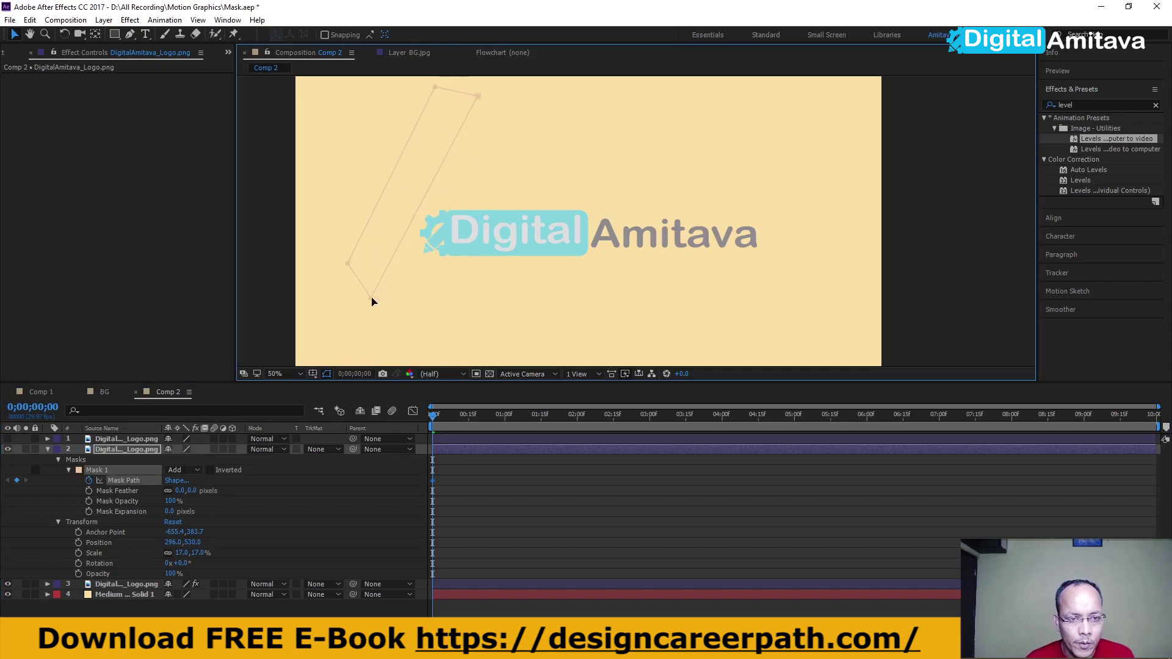
pyautogui.click(576, 424)
pyautogui.moveTo(374, 304); pyautogui.dragTo(708, 322)
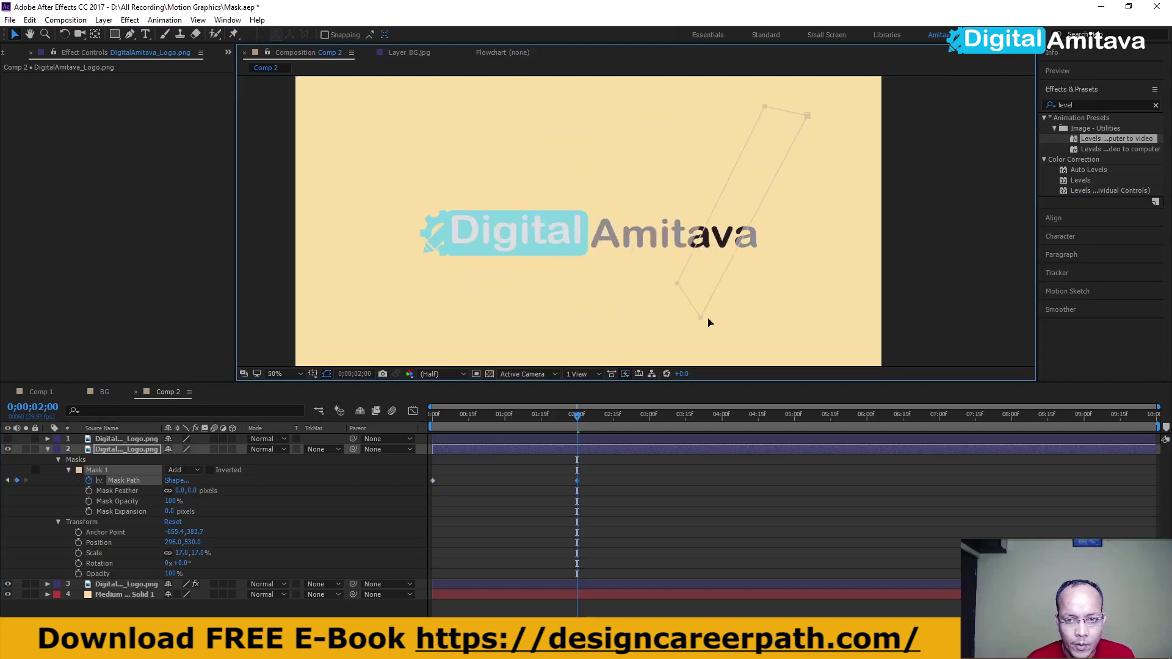
pyautogui.moveTo(708, 323); pyautogui.dragTo(760, 335)
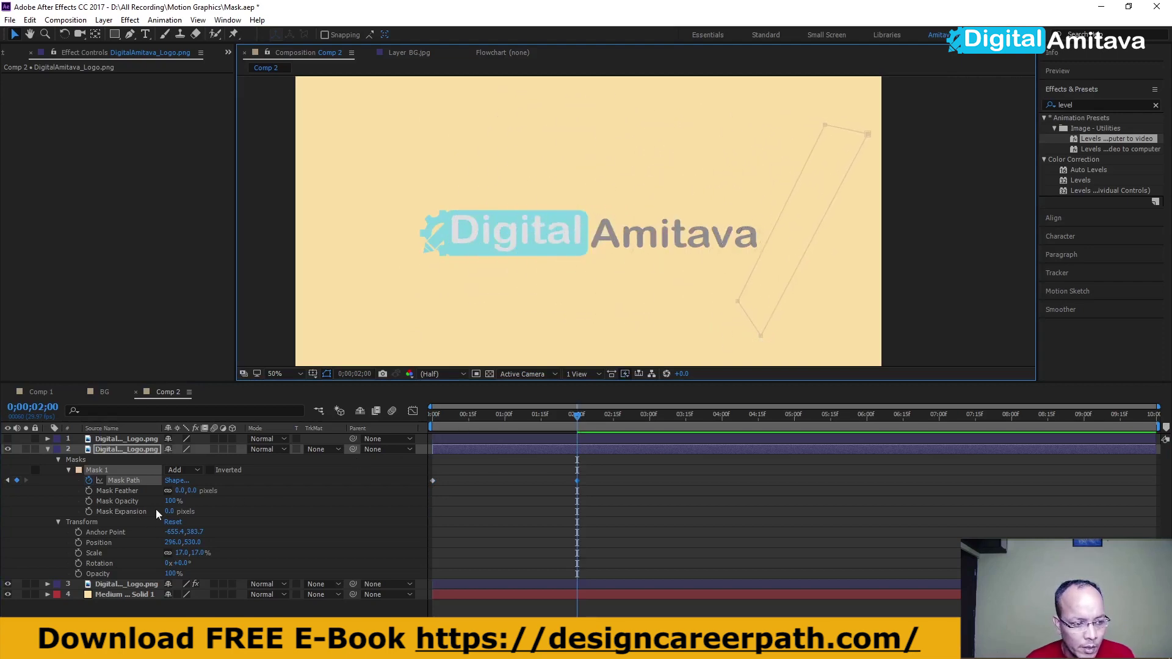
# Set Mask Feather to 44 pixels and preview the mask sweep
pyautogui.press('Home')
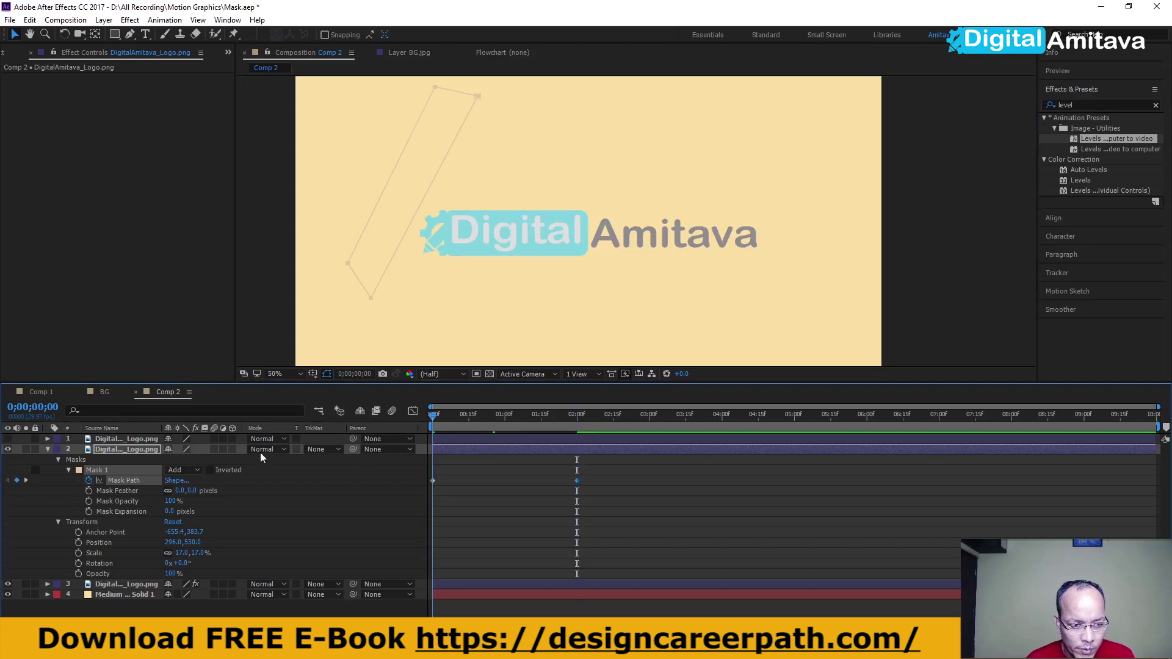
pyautogui.moveTo(179, 490); pyautogui.dragTo(186, 491)
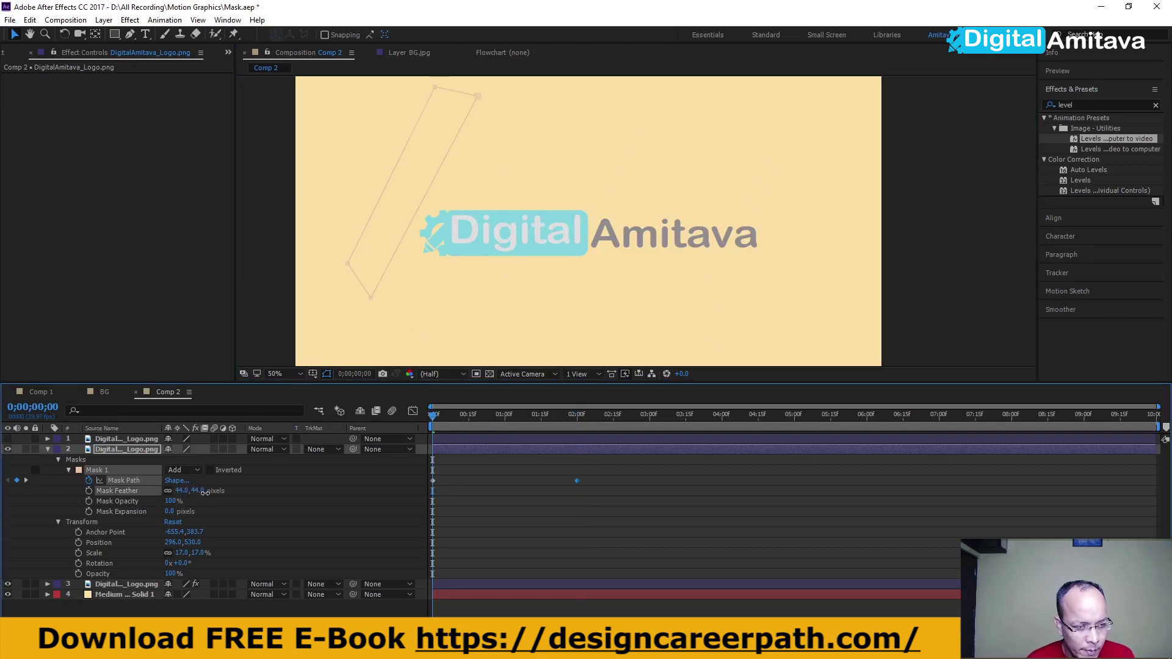
pyautogui.press('space')
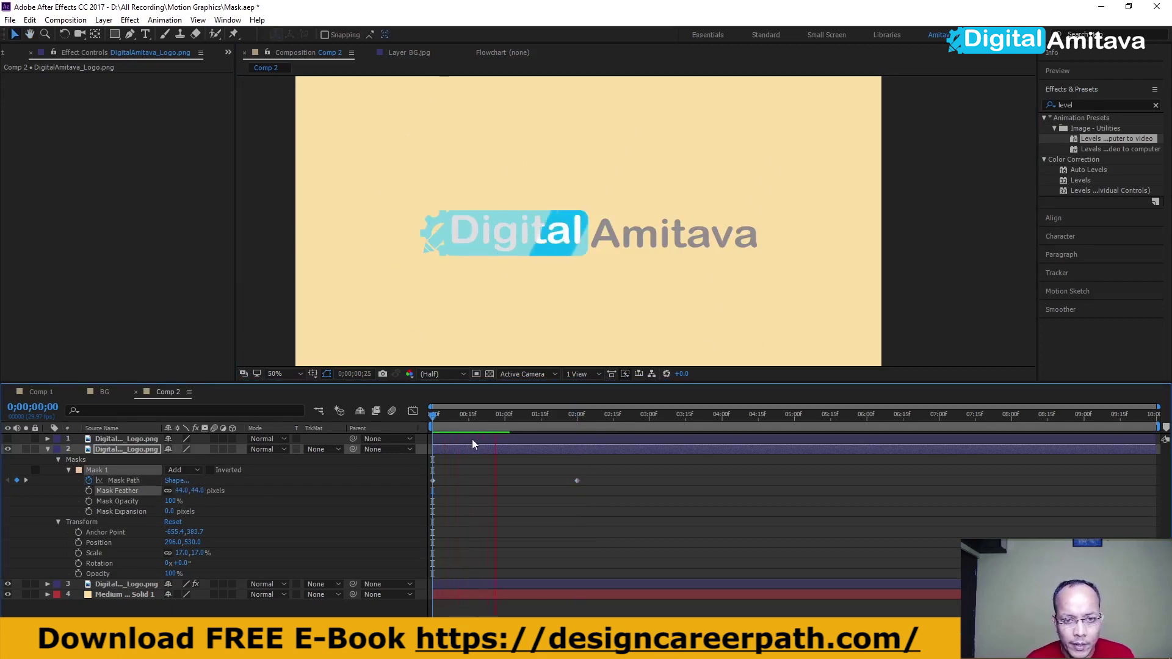
pyautogui.press('space')
pyautogui.click(48, 449)
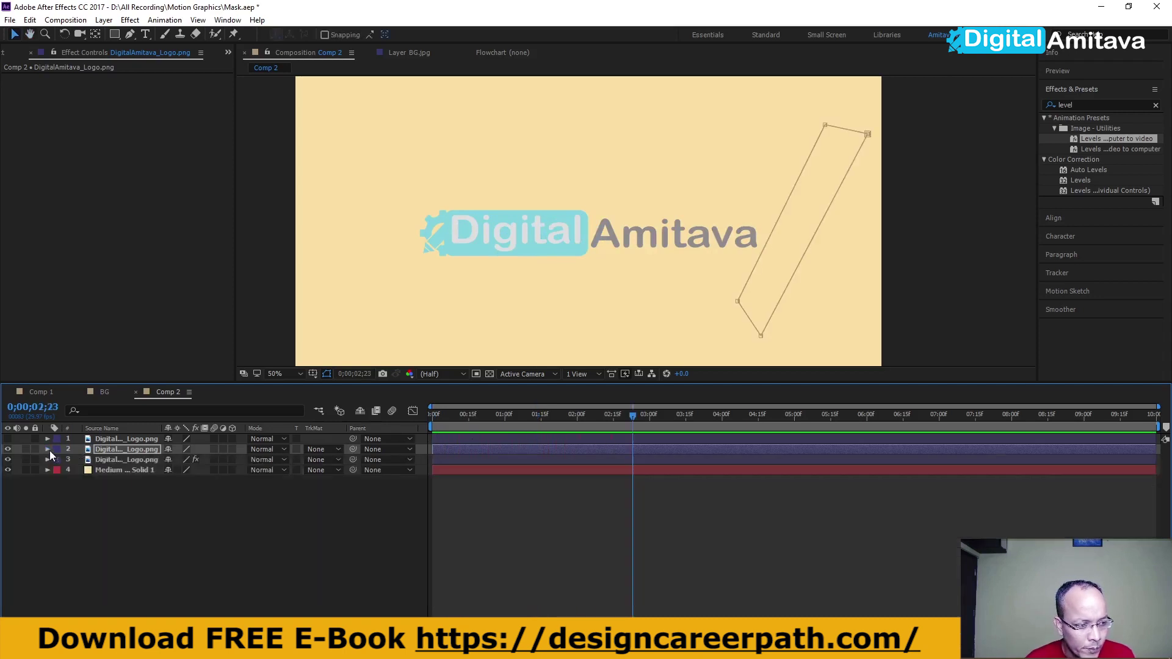
pyautogui.click(108, 470)
# Add a new adjustment layer above the orange solid
pyautogui.rightClick(130, 507)
pyautogui.moveTo(162, 515)
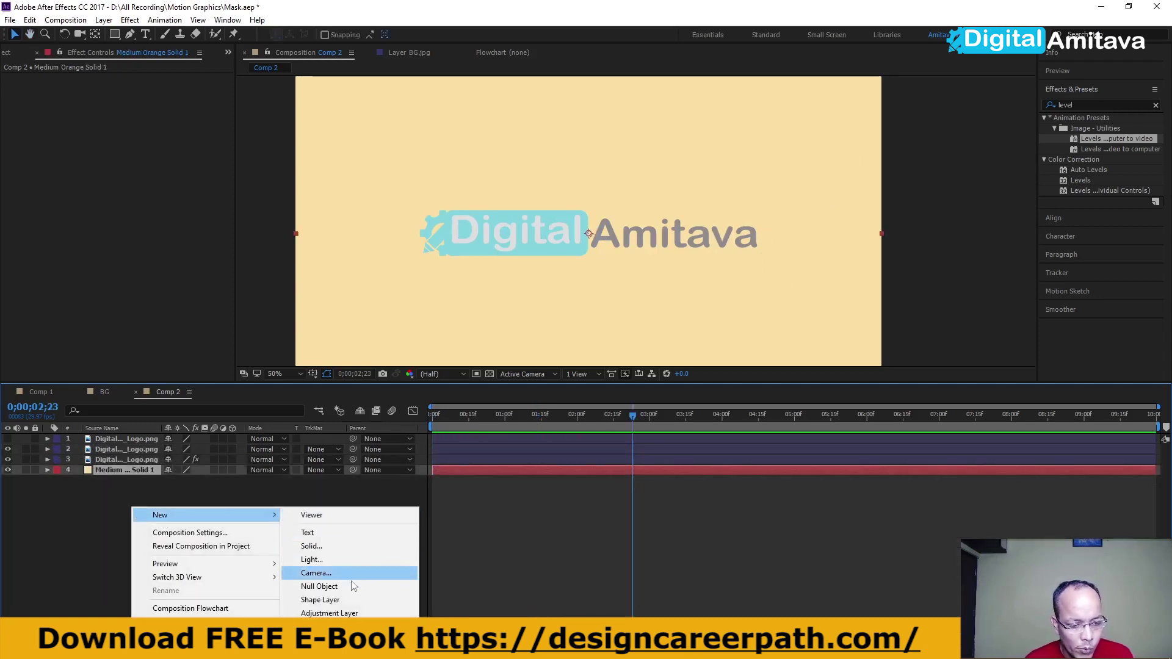
pyautogui.click(349, 613)
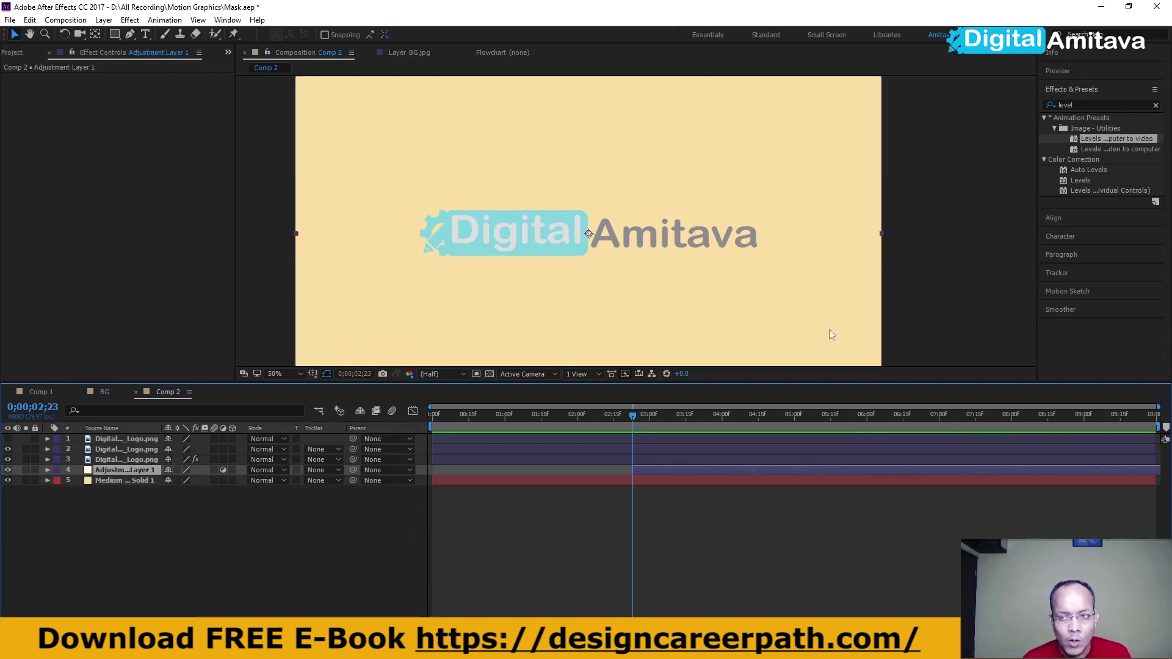
# Search 'ramp' in Effects & Presets and apply Gradient Ramp to Adjustment Layer 1
pyautogui.click(1071, 104)
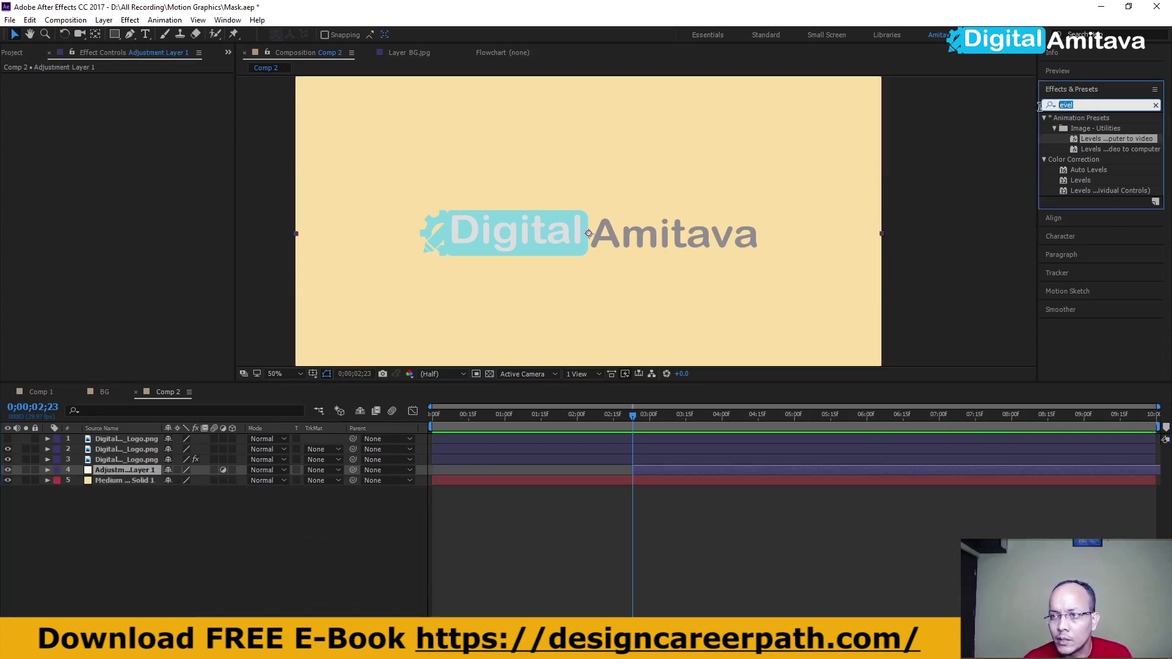
pyautogui.write('ram')
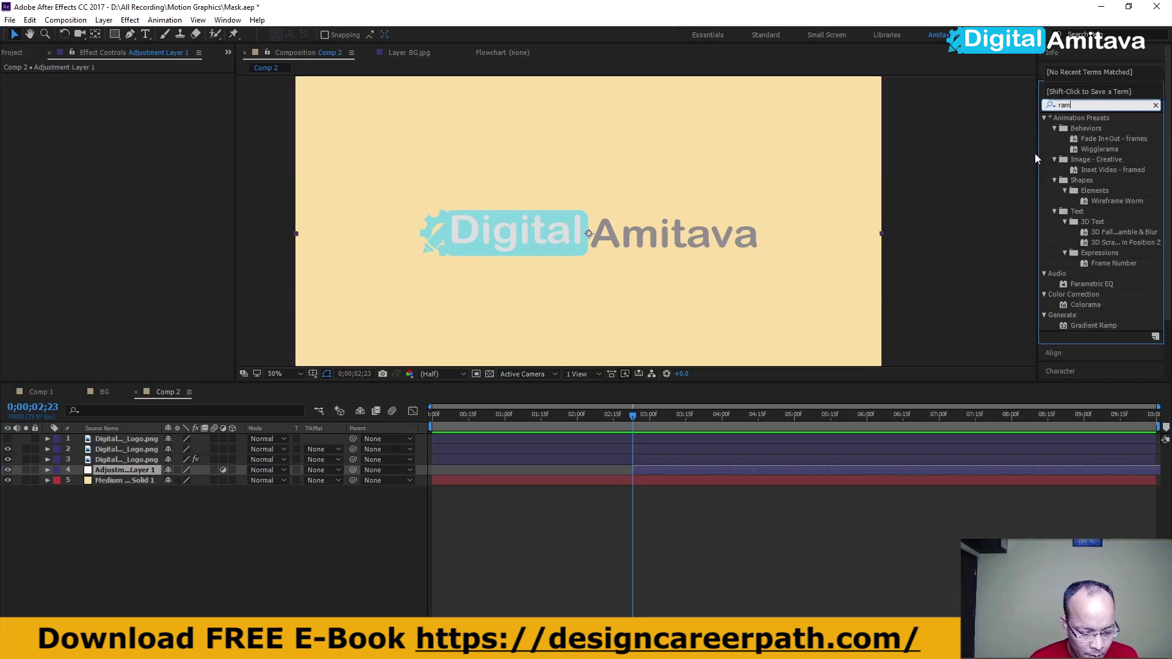
pyautogui.write('m')
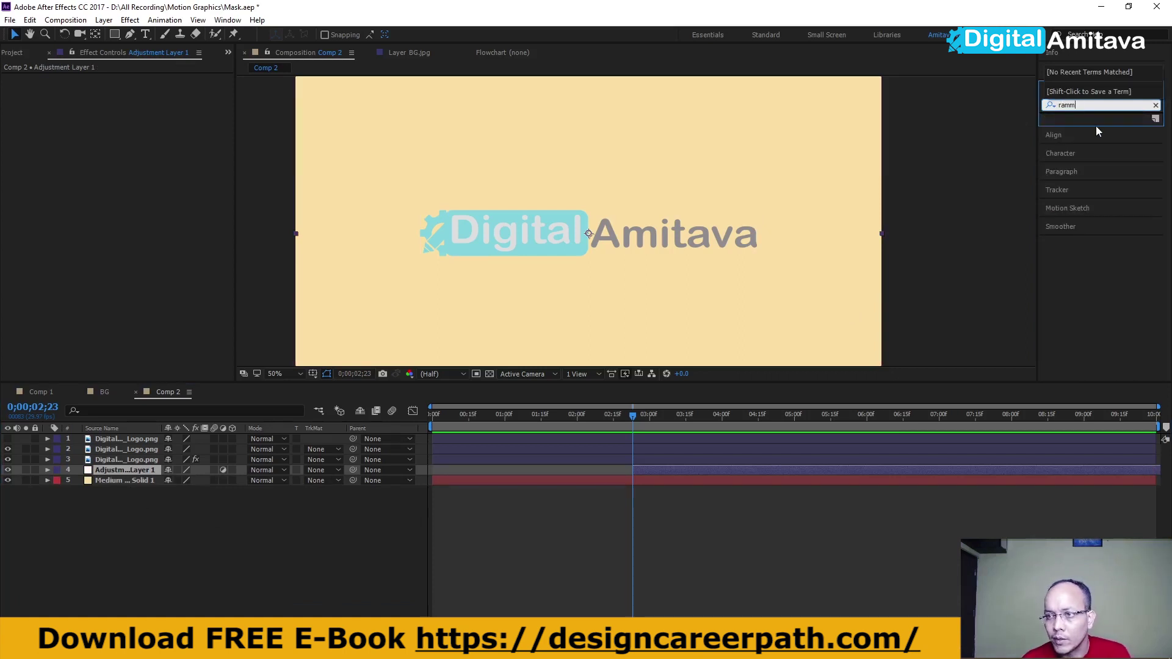
pyautogui.press('BackSpace')
pyautogui.write('p')
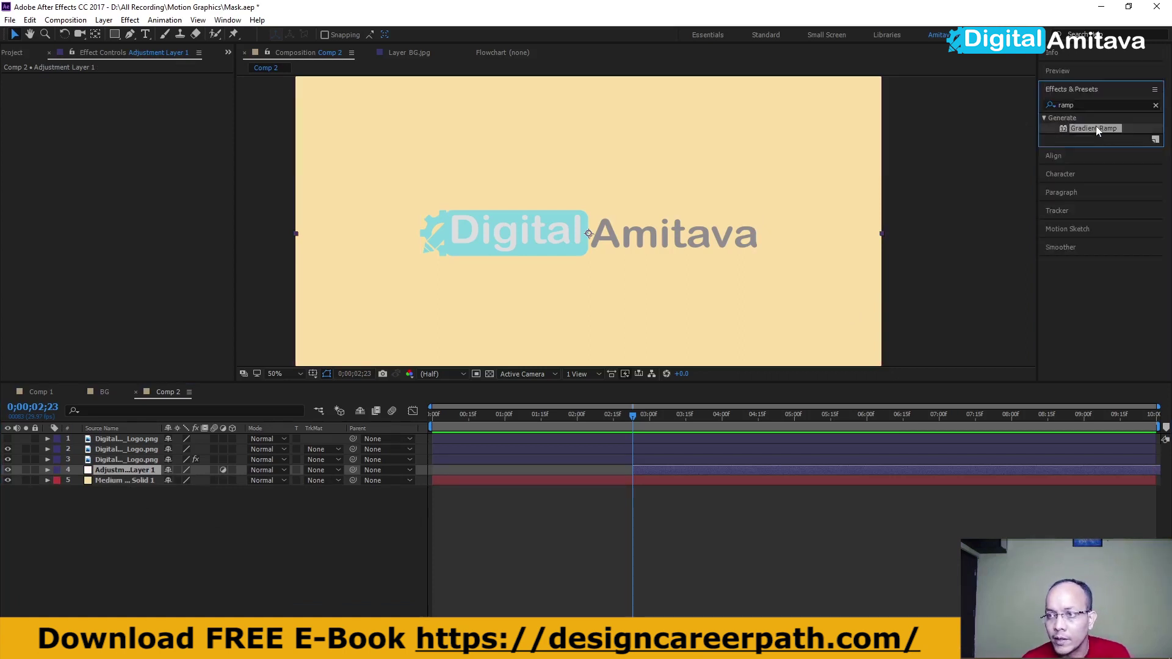
pyautogui.moveTo(1096, 133); pyautogui.dragTo(730, 308)
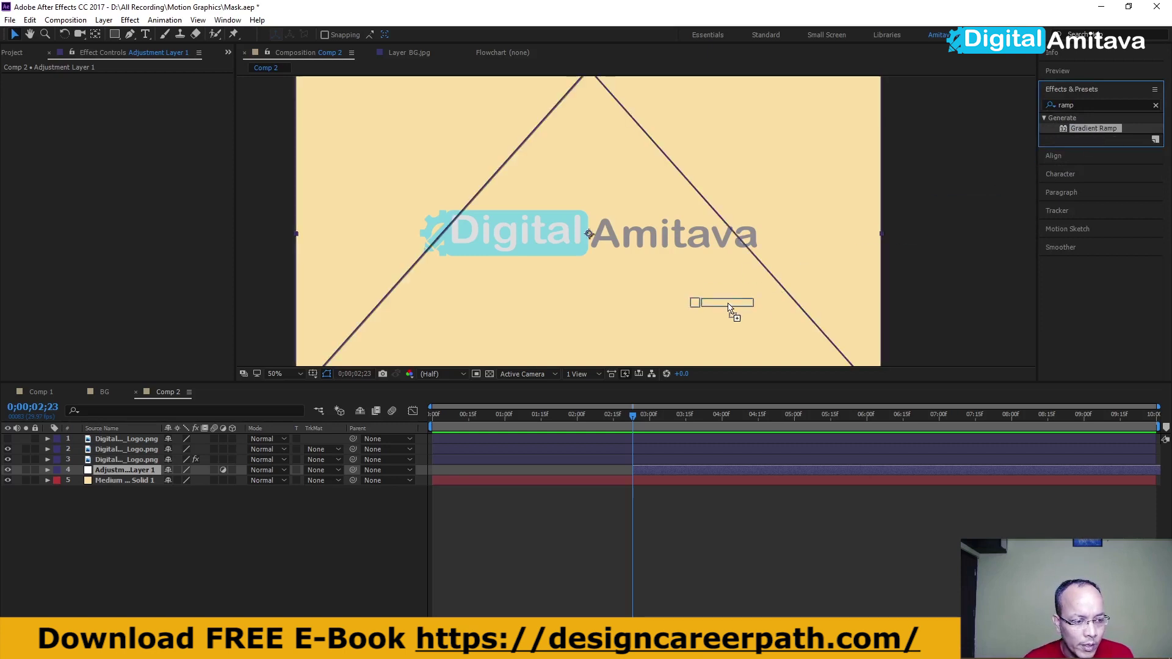
pyautogui.moveTo(731, 308); pyautogui.dragTo(135, 468)
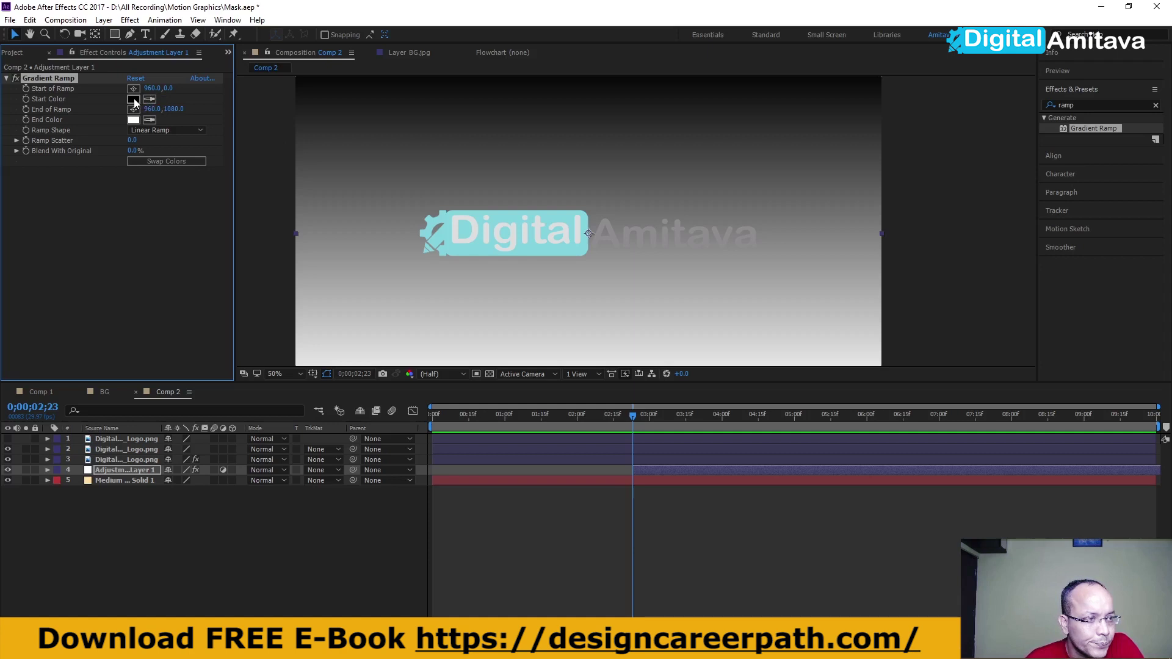
# Make the Gradient Ramp radial, starting at the frame centre and ending at the top-left corner
pyautogui.click(145, 132)
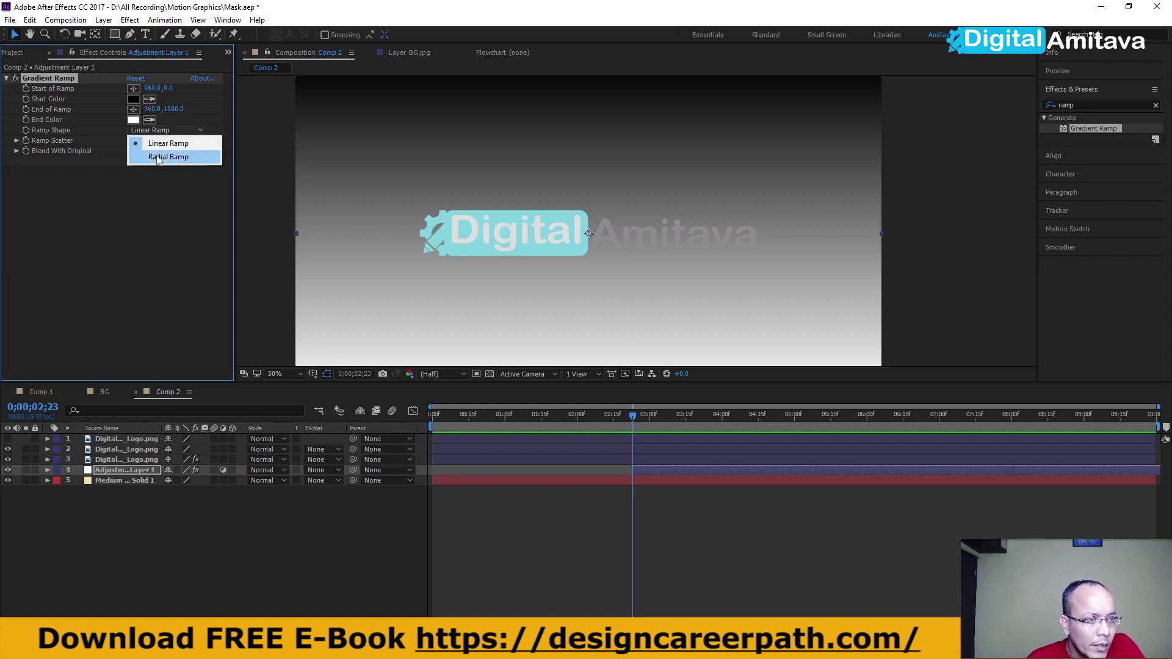
pyautogui.click(168, 157)
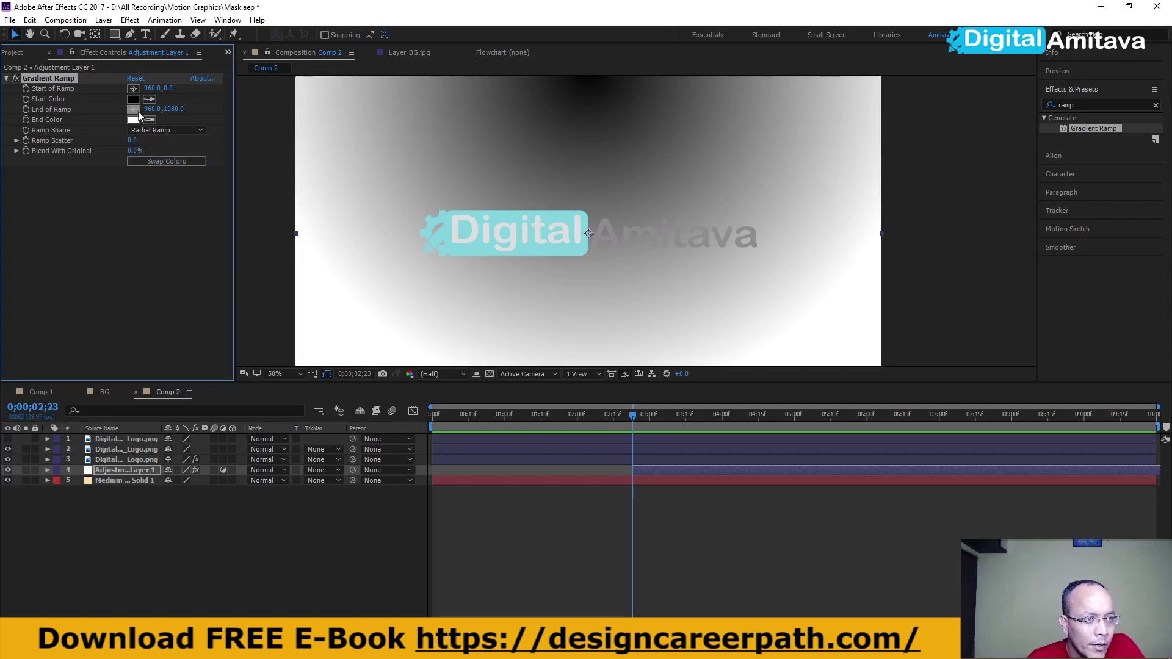
pyautogui.click(133, 92)
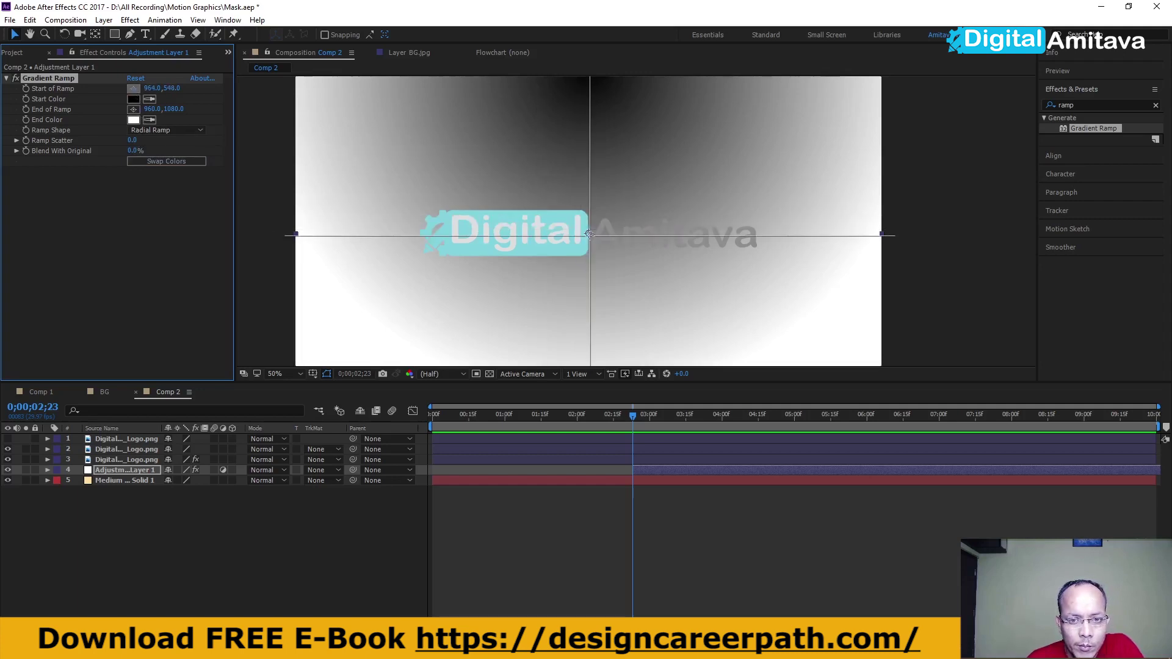
pyautogui.click(588, 233)
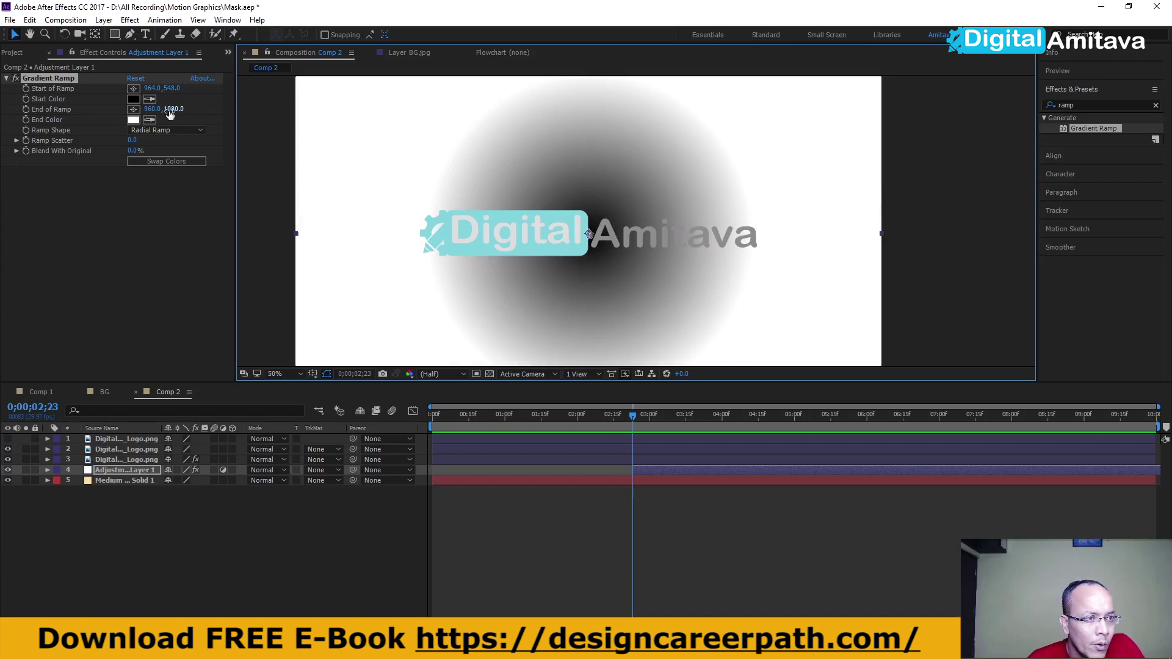
pyautogui.click(133, 109)
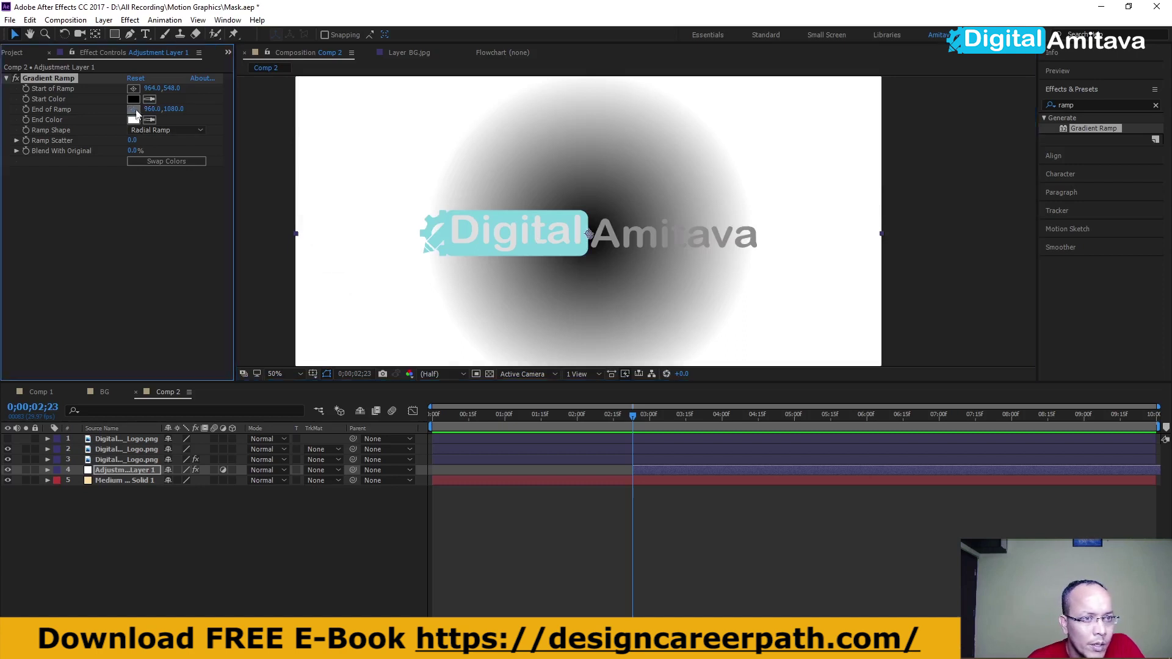
pyautogui.click(294, 76)
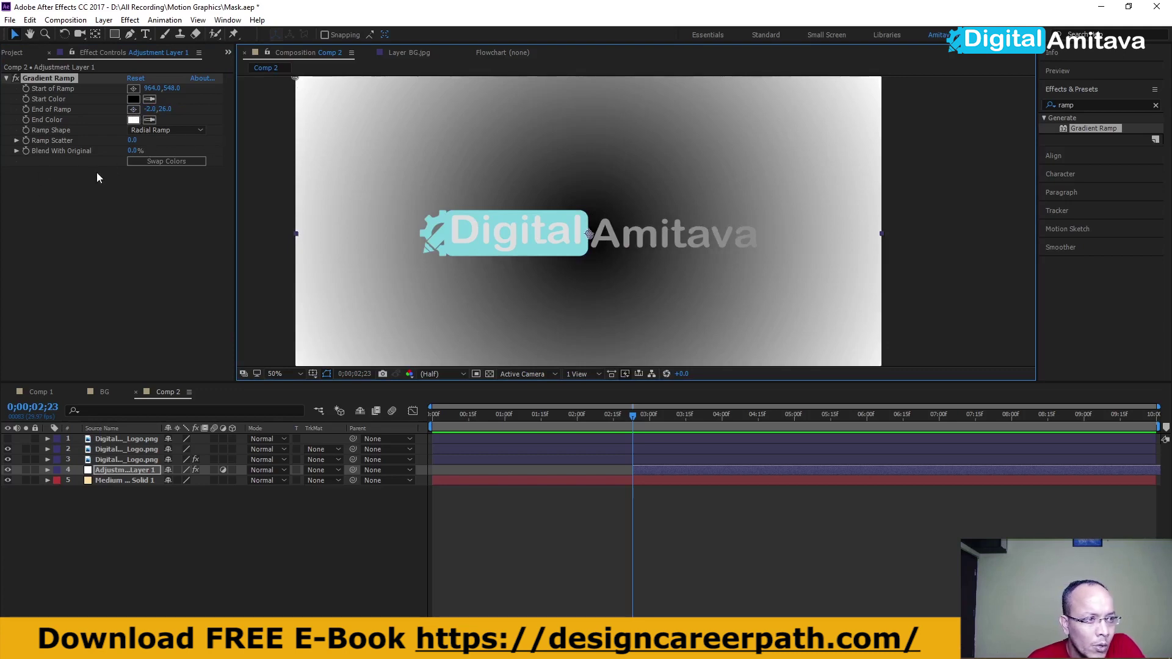
# Blend the ramp 14.2% with the original and add a little Ramp Scatter
pyautogui.click(17, 151)
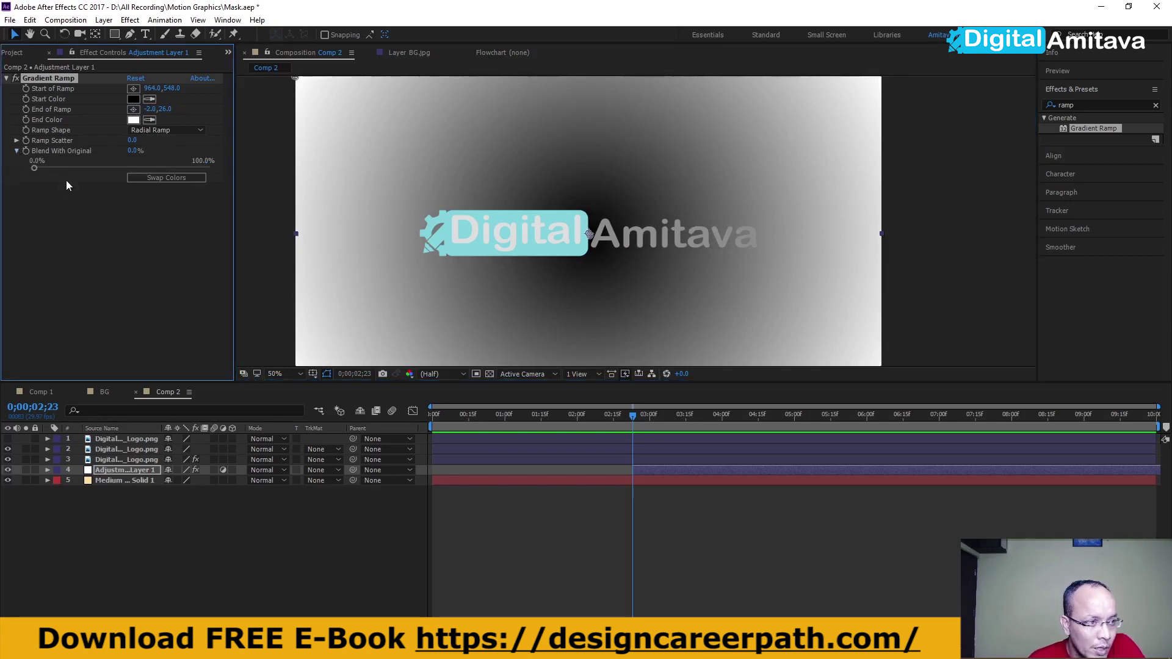
pyautogui.moveTo(35, 168)
pyautogui.mouseDown()
pyautogui.moveTo(163, 173)
pyautogui.moveTo(10, 167)
pyautogui.mouseUp()
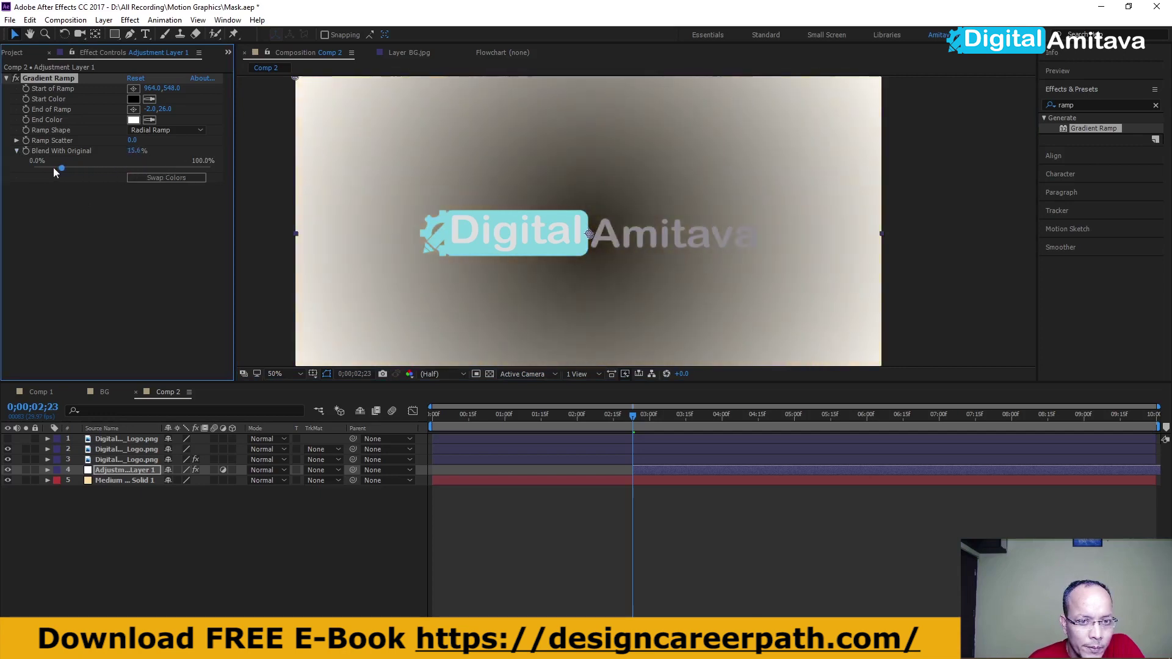
pyautogui.moveTo(41, 169)
pyautogui.mouseDown()
pyautogui.moveTo(121, 168)
pyautogui.moveTo(60, 166)
pyautogui.mouseUp()
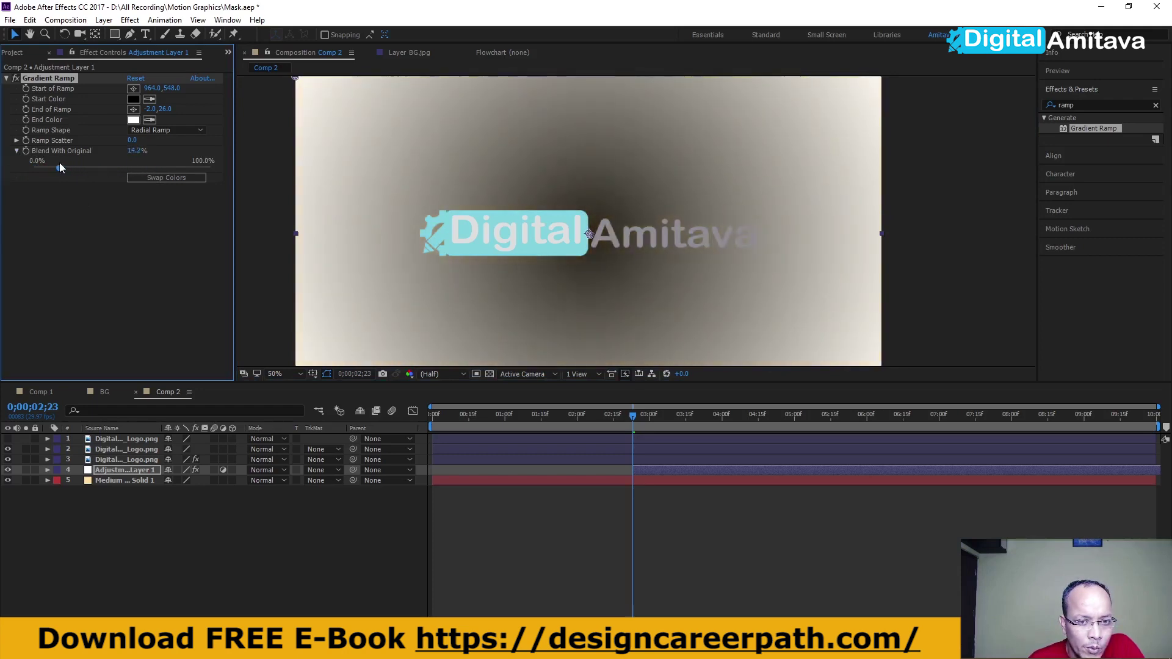
pyautogui.click(17, 141)
pyautogui.moveTo(34, 157)
pyautogui.mouseDown()
pyautogui.moveTo(87, 158)
pyautogui.moveTo(25, 160)
pyautogui.mouseUp()
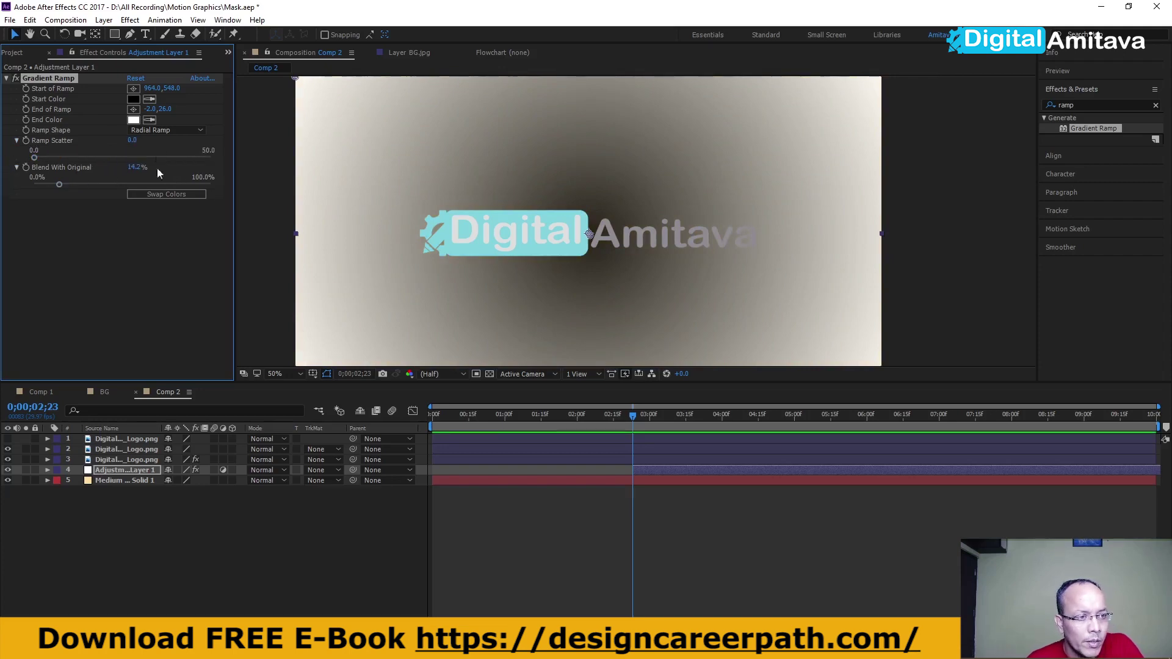
# Swap the ramp colours and move Adjustment Layer 1's start to frame 0
pyautogui.click(166, 195)
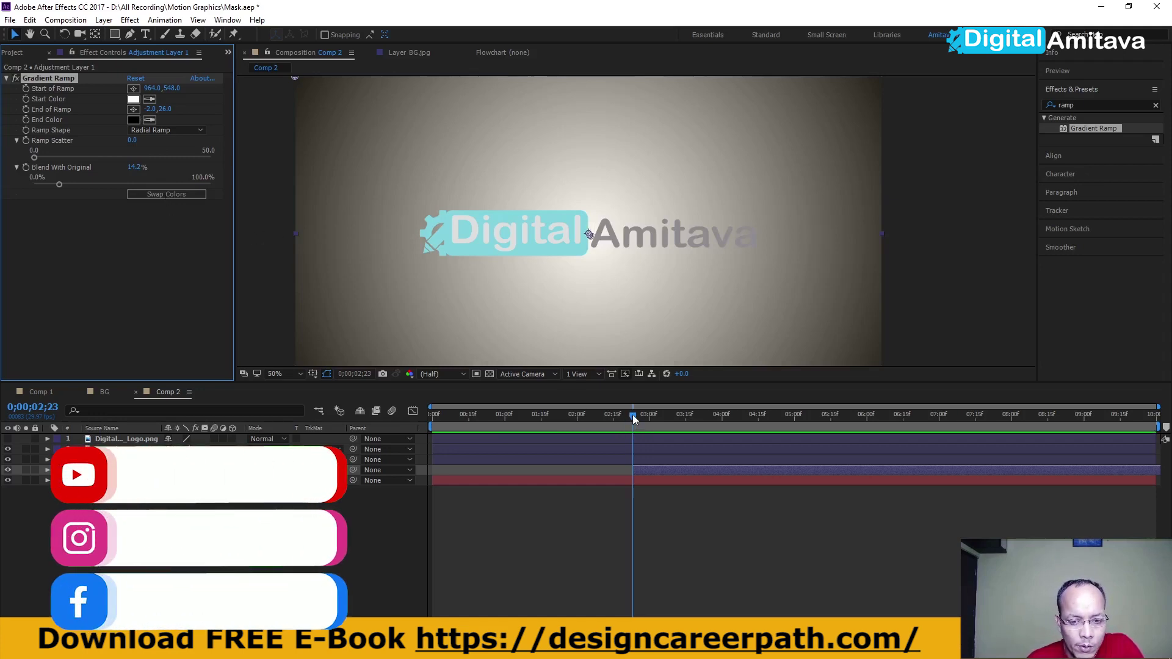
pyautogui.click(400, 429)
pyautogui.press('Home')
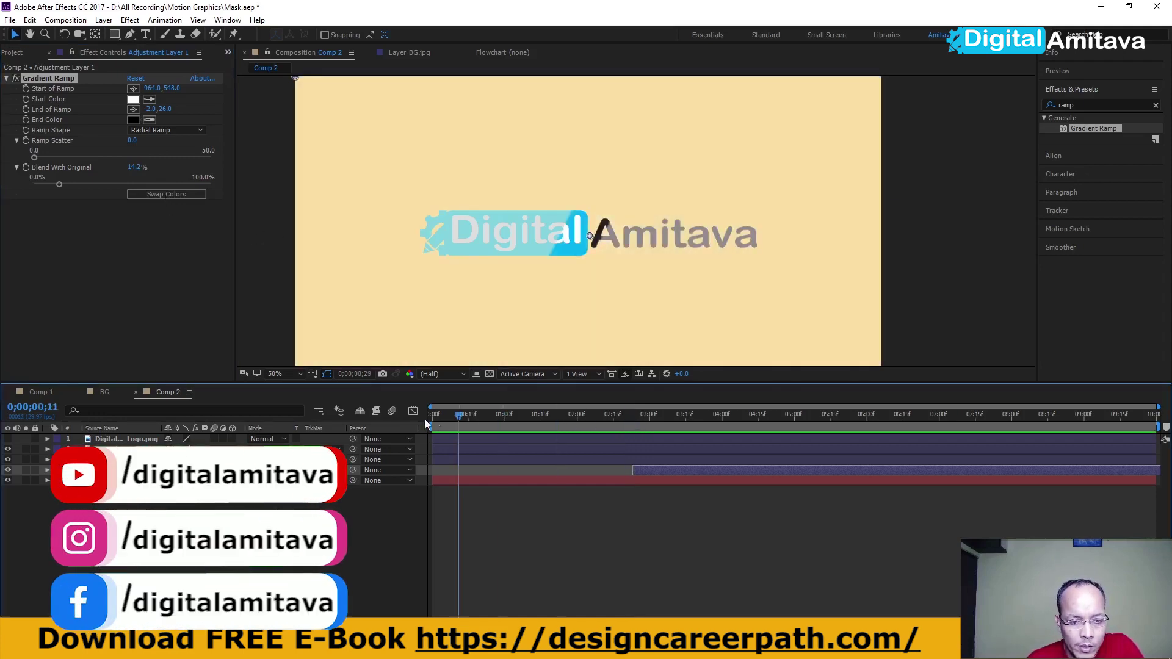
pyautogui.click(634, 474)
pyautogui.moveTo(634, 469); pyautogui.dragTo(445, 468)
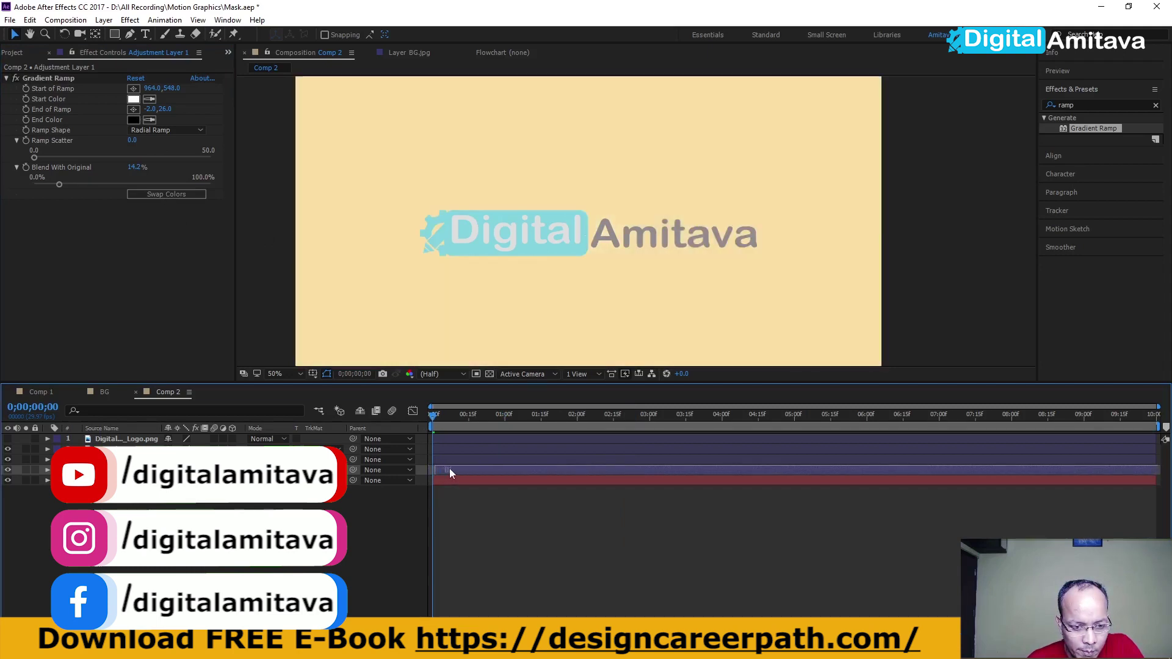
# Scrub the animation and swap the ramp colours back to a dark centre
pyautogui.click(444, 415)
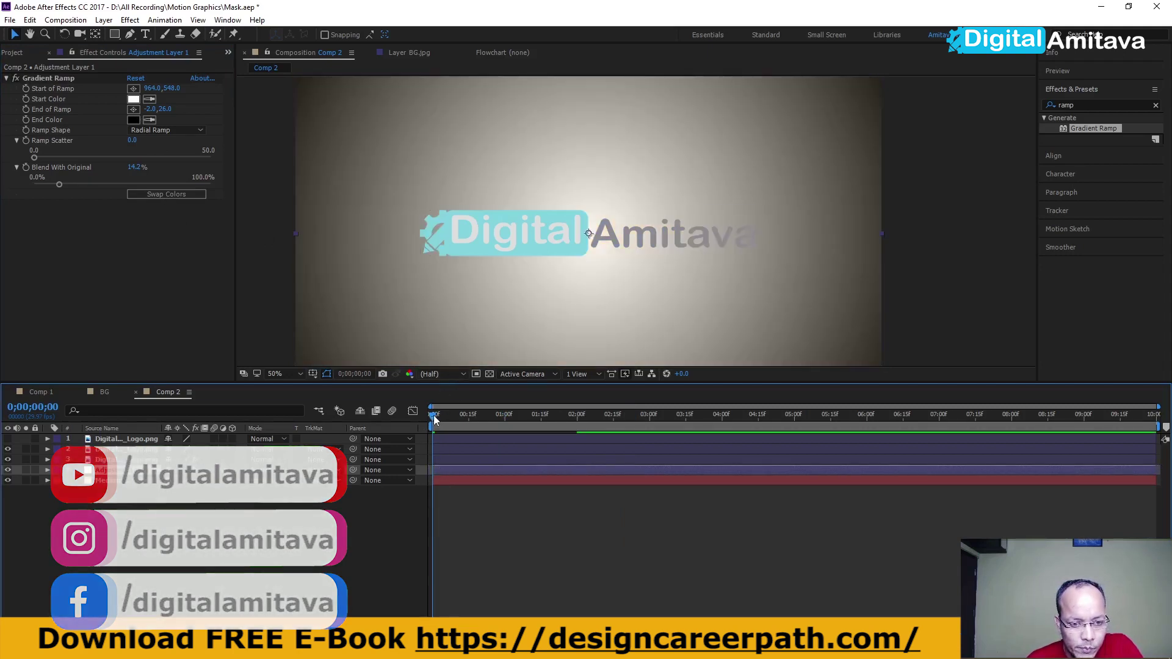
pyautogui.moveTo(444, 415); pyautogui.dragTo(577, 415)
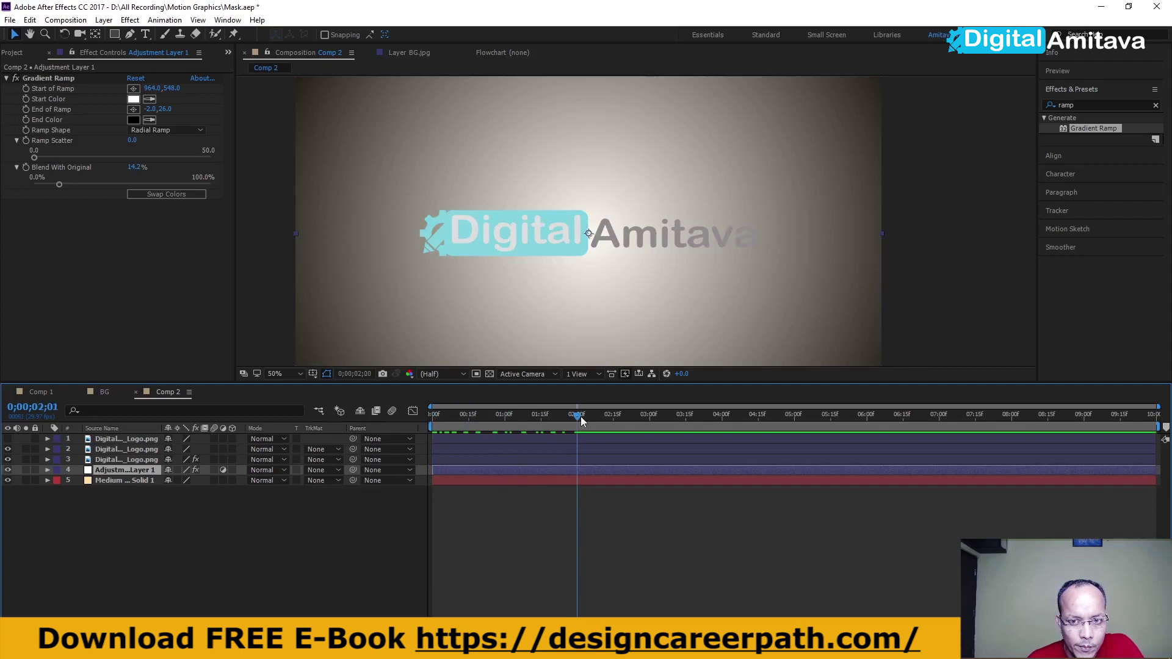
pyautogui.click(148, 193)
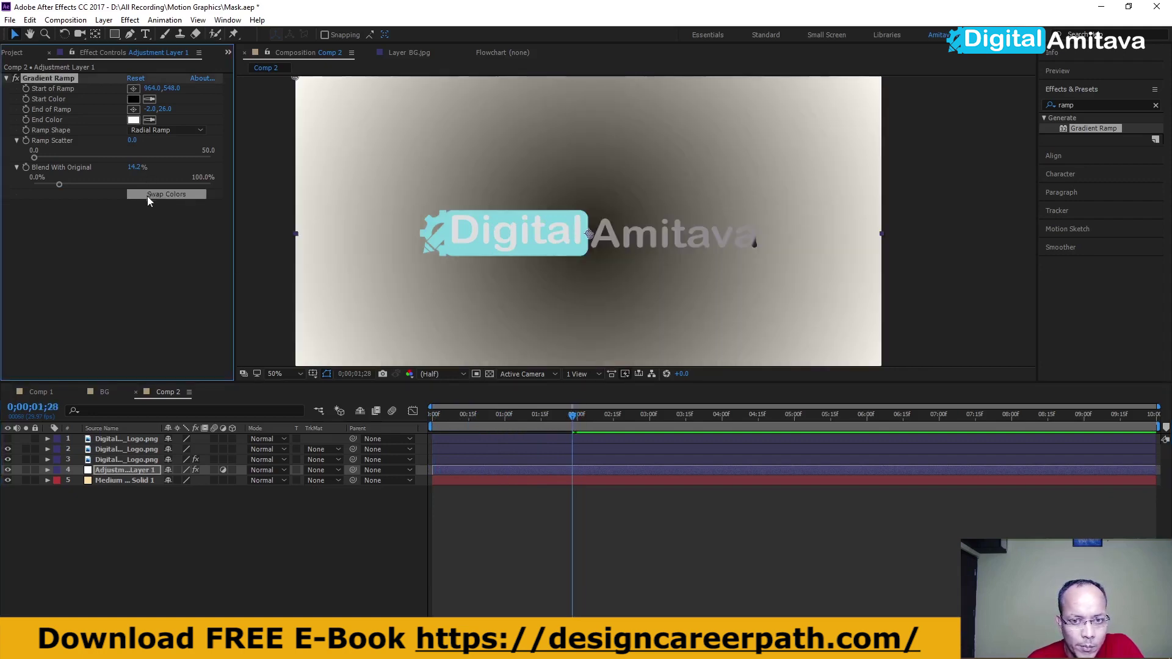
pyautogui.moveTo(576, 417)
pyautogui.mouseDown()
pyautogui.moveTo(522, 419)
pyautogui.moveTo(555, 415)
pyautogui.mouseUp()
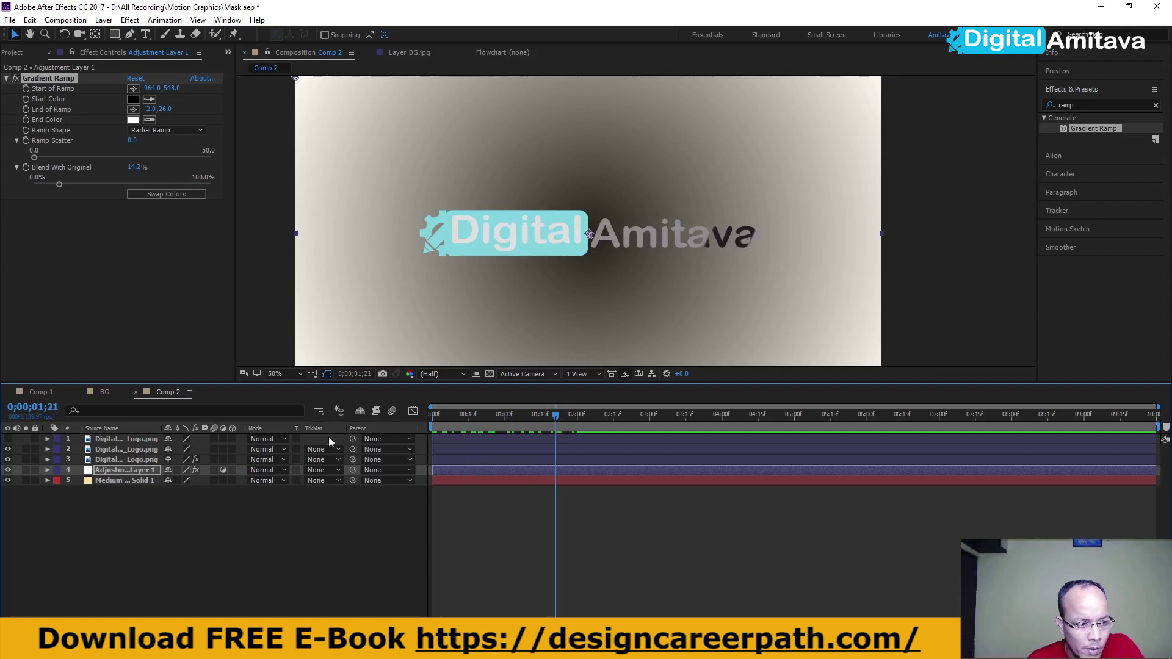
# Preview the logo sweep over the vignette from the first frame
pyautogui.click(125, 481)
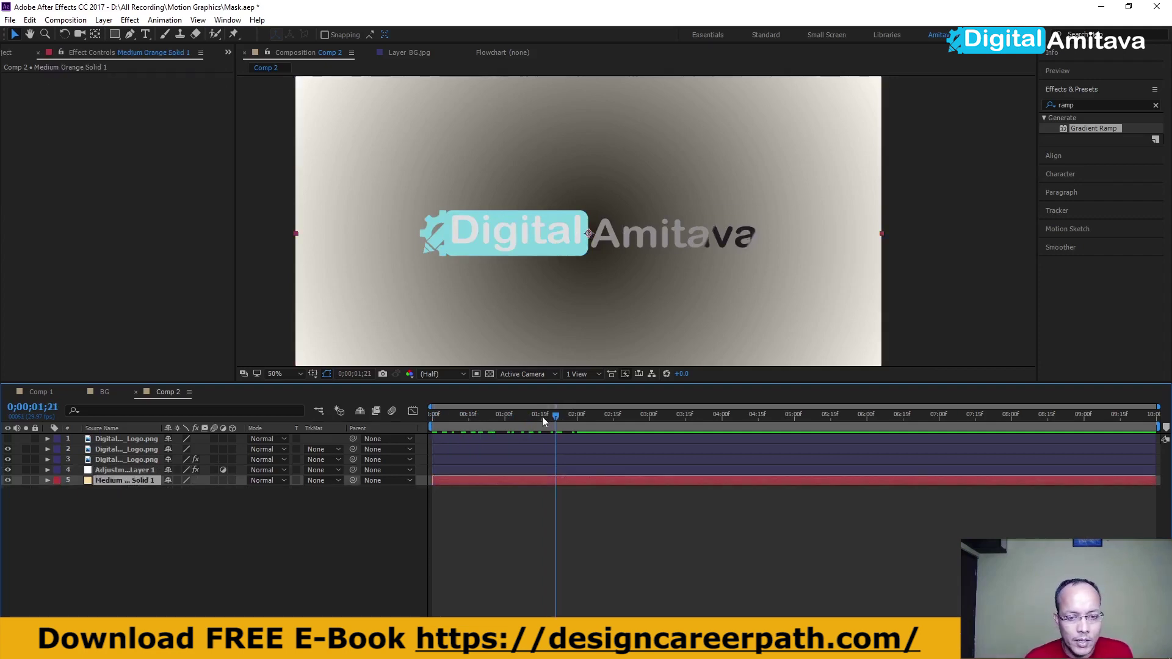
pyautogui.press('Home')
pyautogui.press('space')
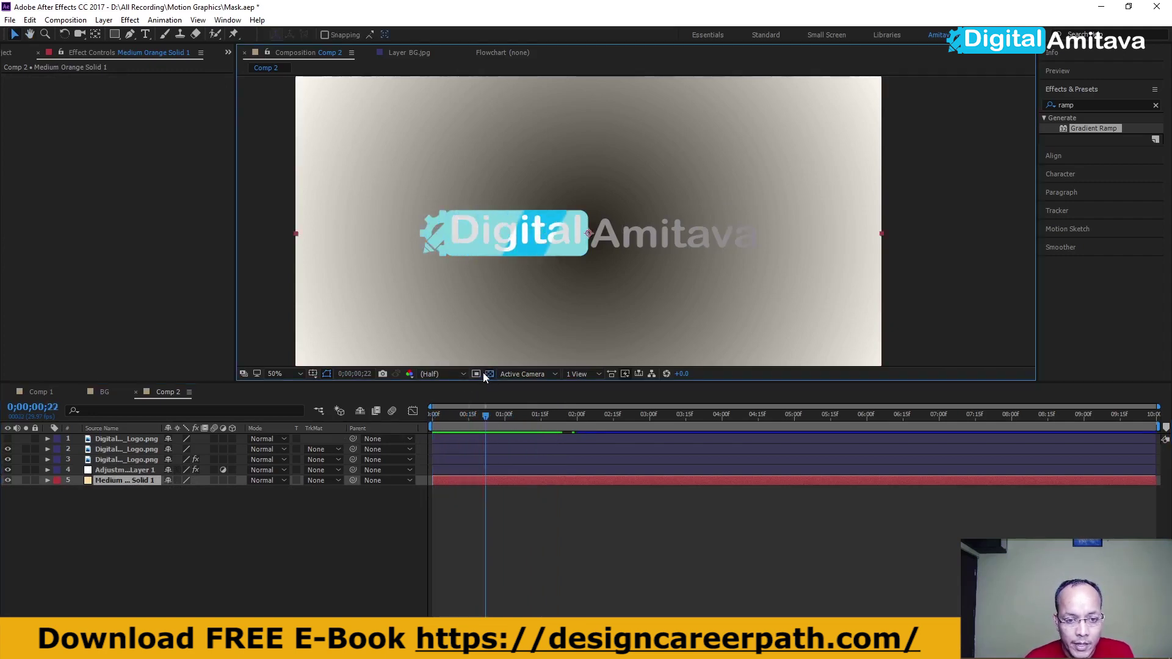
pyautogui.press('space')
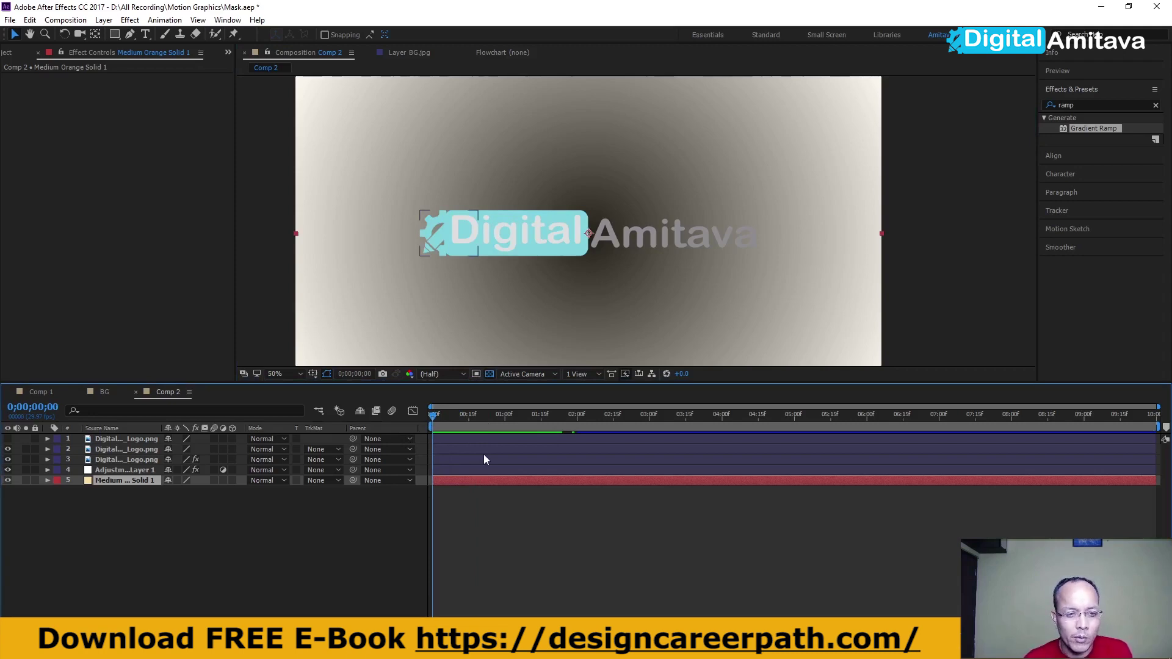
pyautogui.press('space')
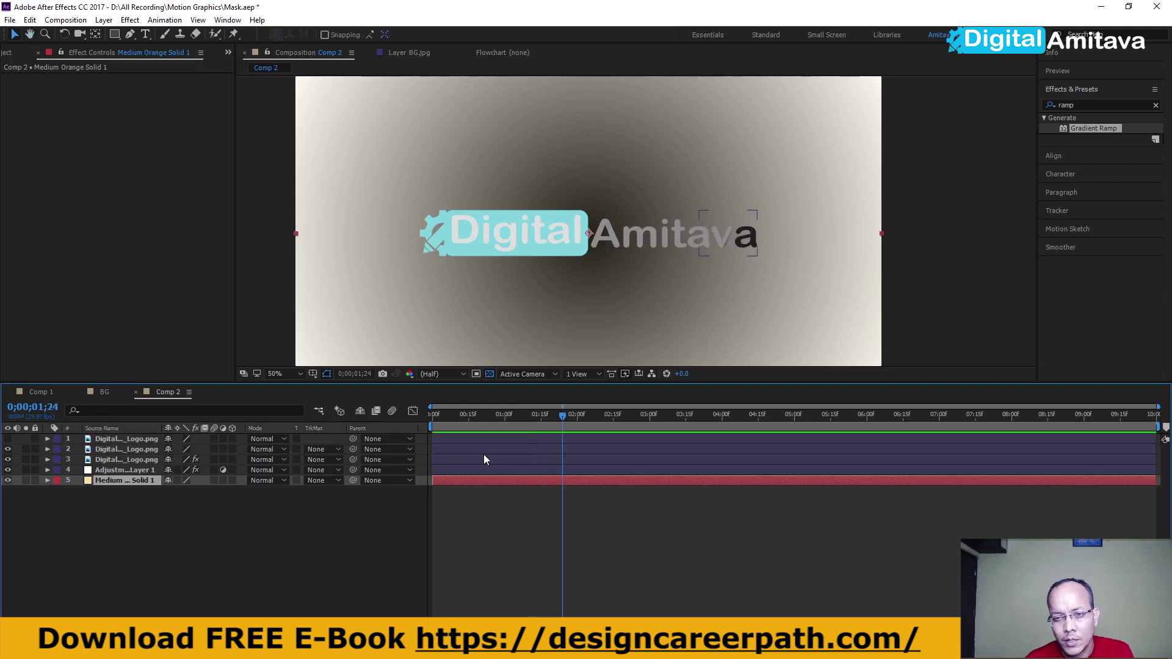
pyautogui.moveTo(560, 416); pyautogui.dragTo(534, 424)
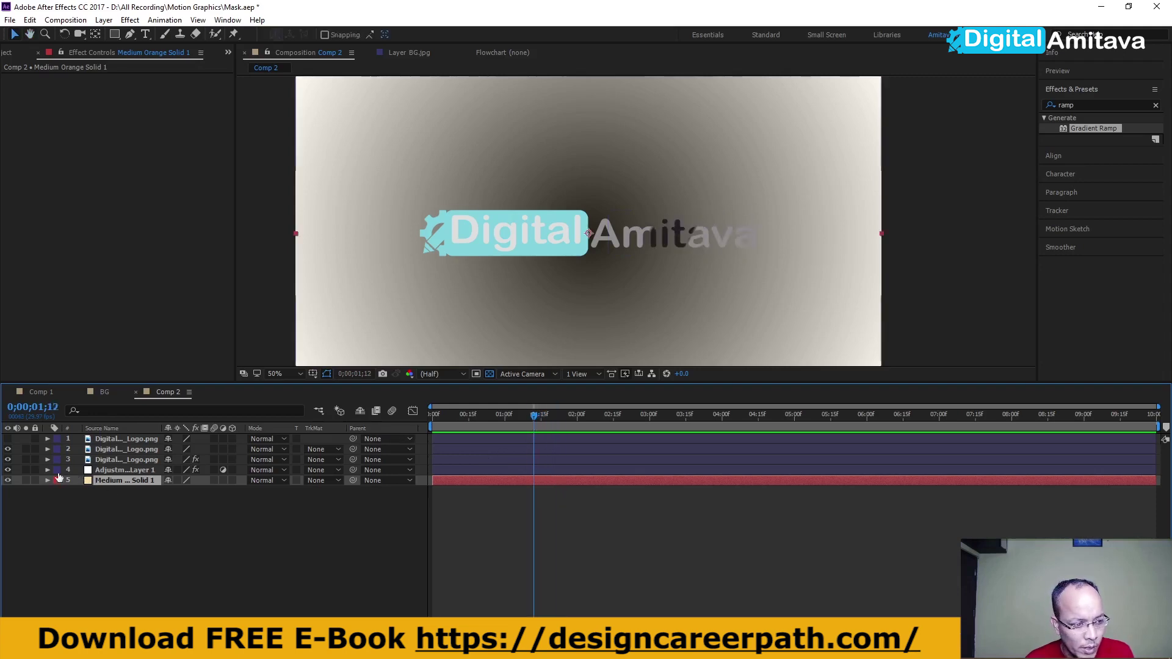
# Raise the logo mask's feather to 92 pixels and preview the reveal
pyautogui.click(48, 449)
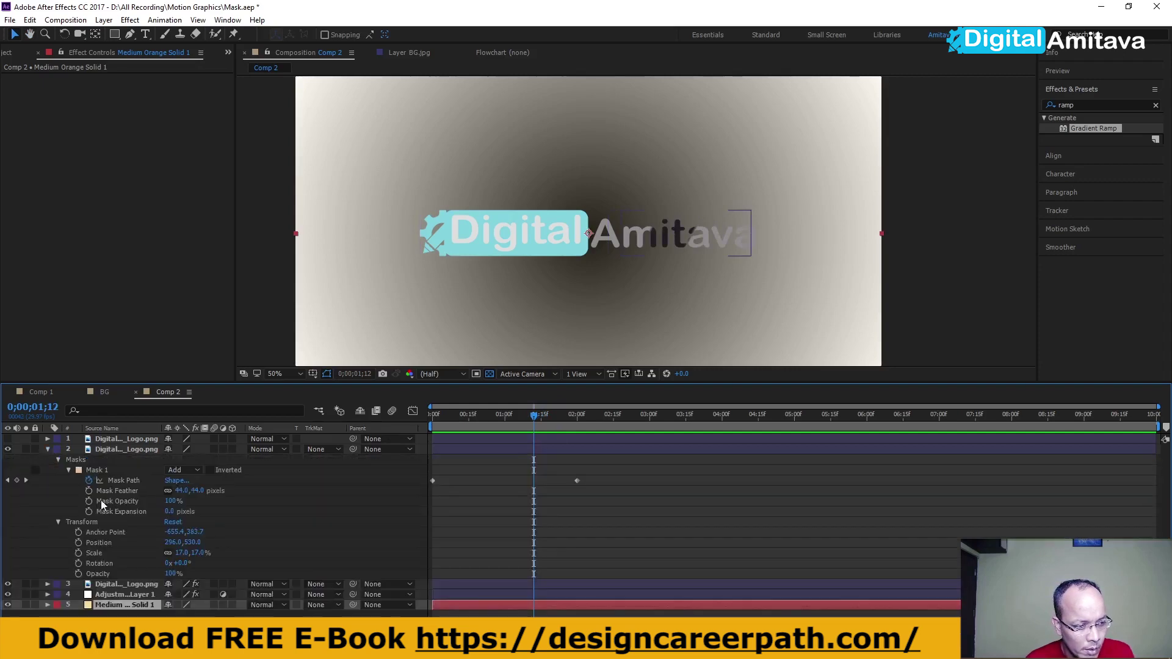
pyautogui.moveTo(181, 491); pyautogui.dragTo(205, 491)
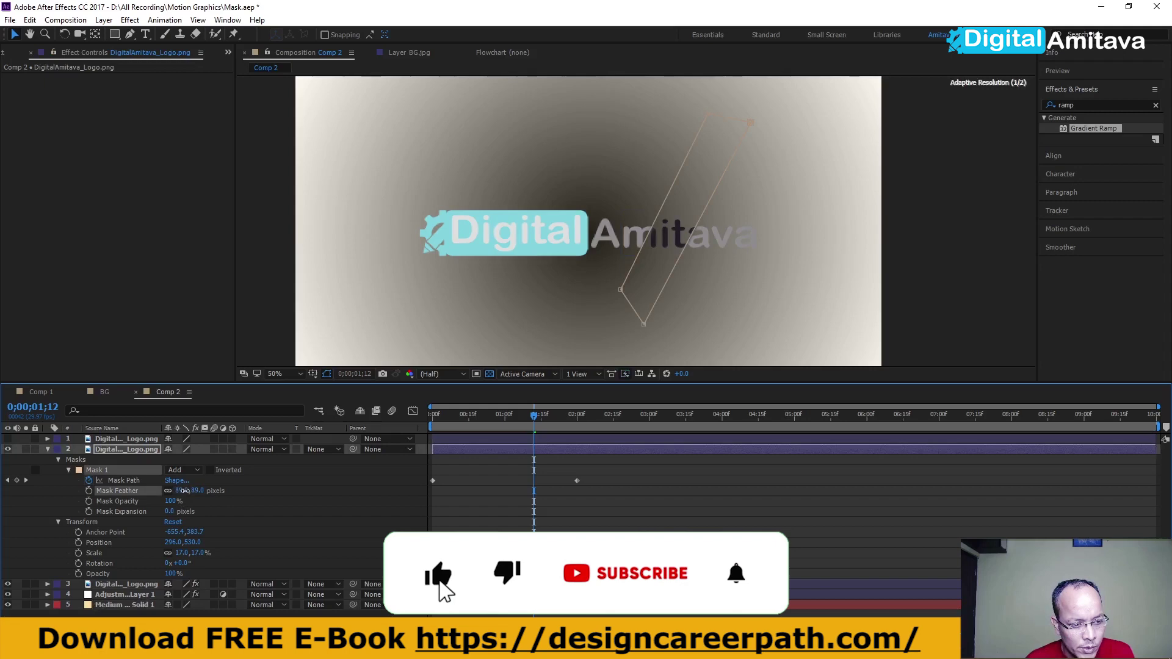
pyautogui.moveTo(531, 416); pyautogui.dragTo(408, 431)
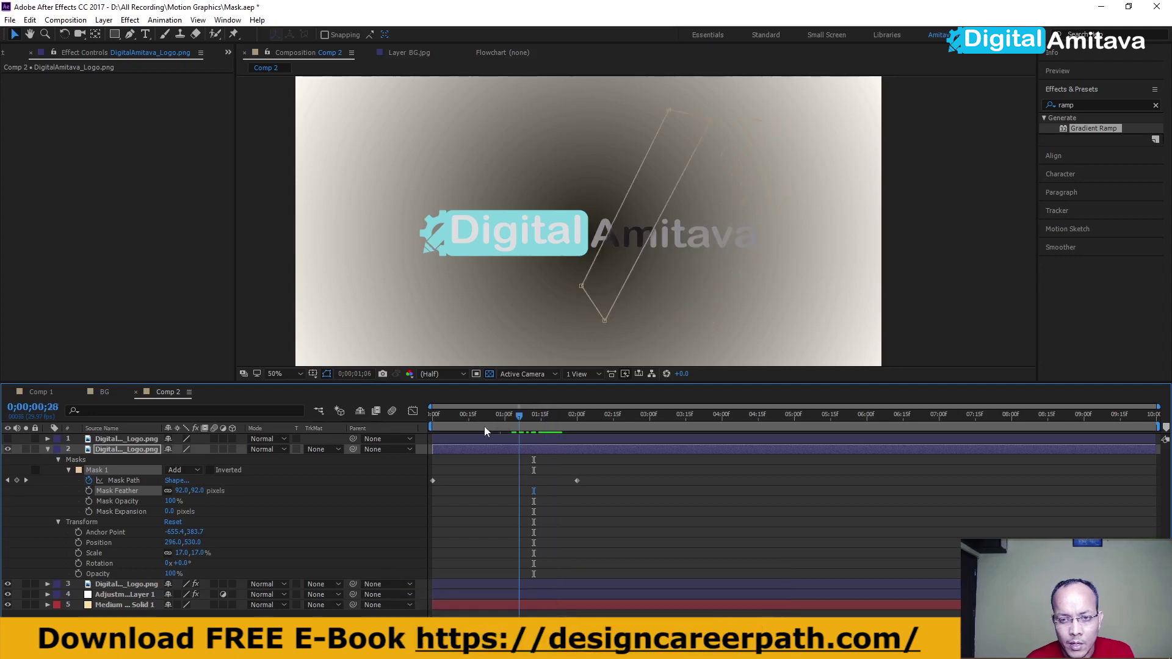
pyautogui.press('space')
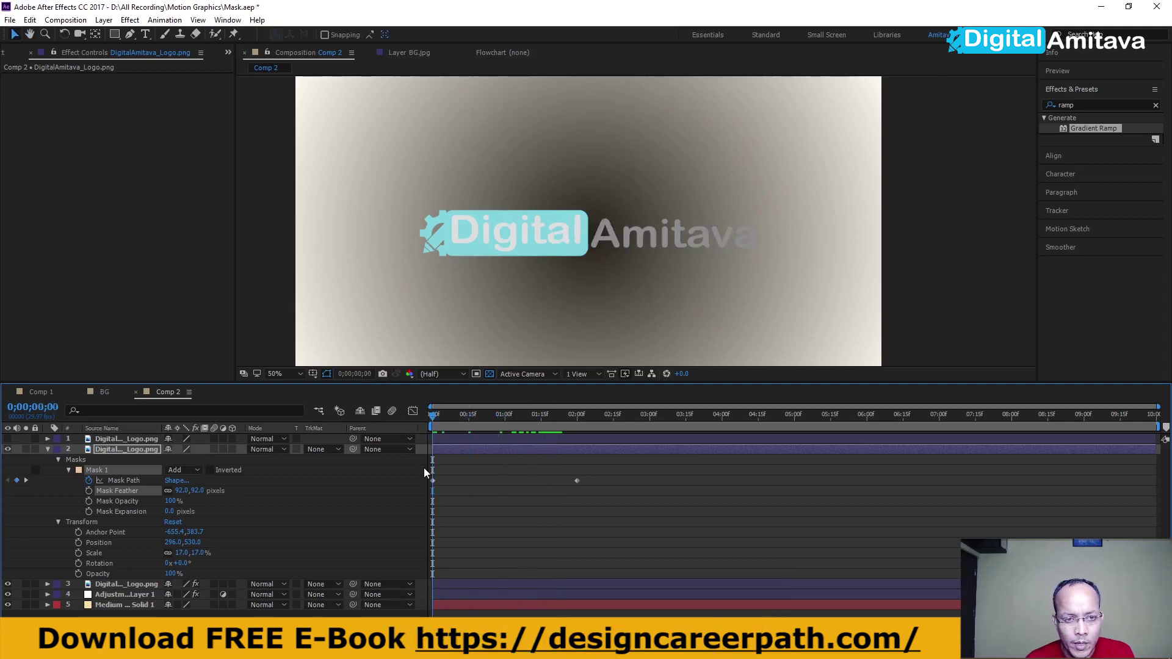
# Apply Easy Ease (F9) to both Mask Path keyframes and preview the smoother sweep
pyautogui.moveTo(612, 508); pyautogui.dragTo(436, 484)
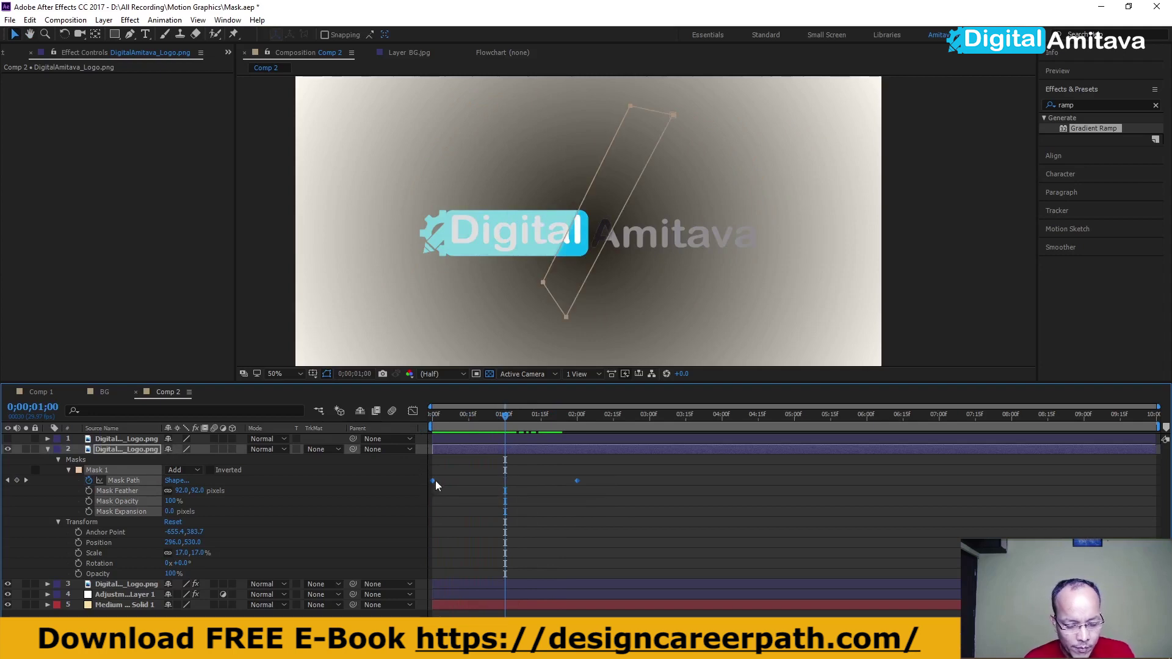
pyautogui.press('F9')
pyautogui.press('pageup')
pyautogui.moveTo(492, 420); pyautogui.dragTo(364, 416)
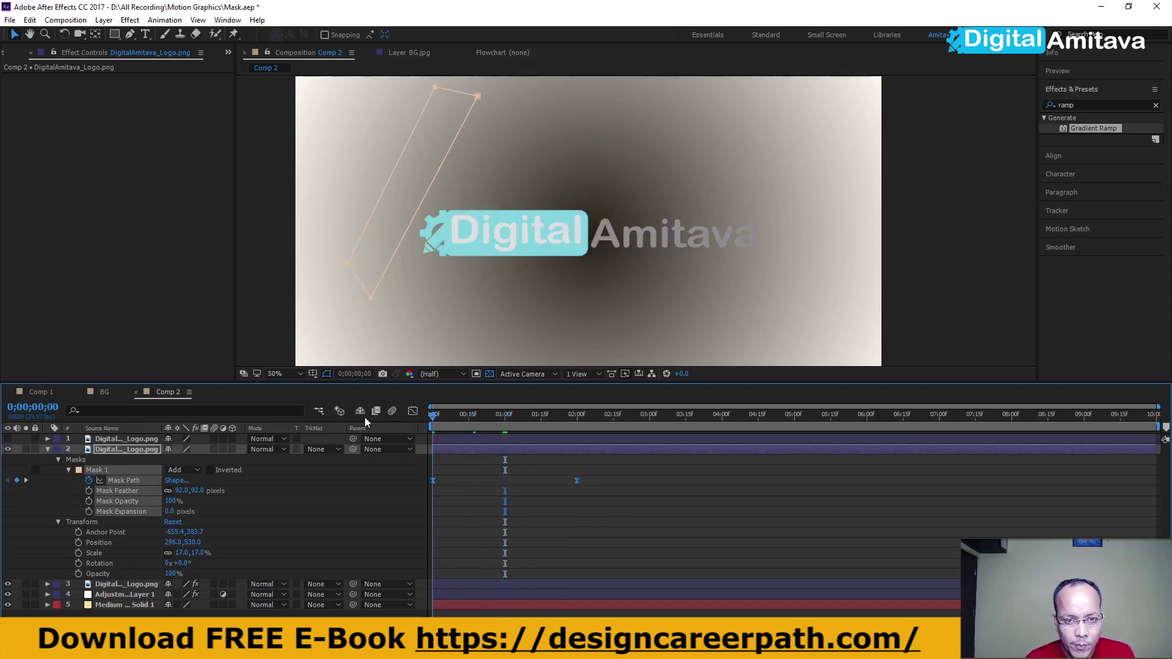
pyautogui.press('space')
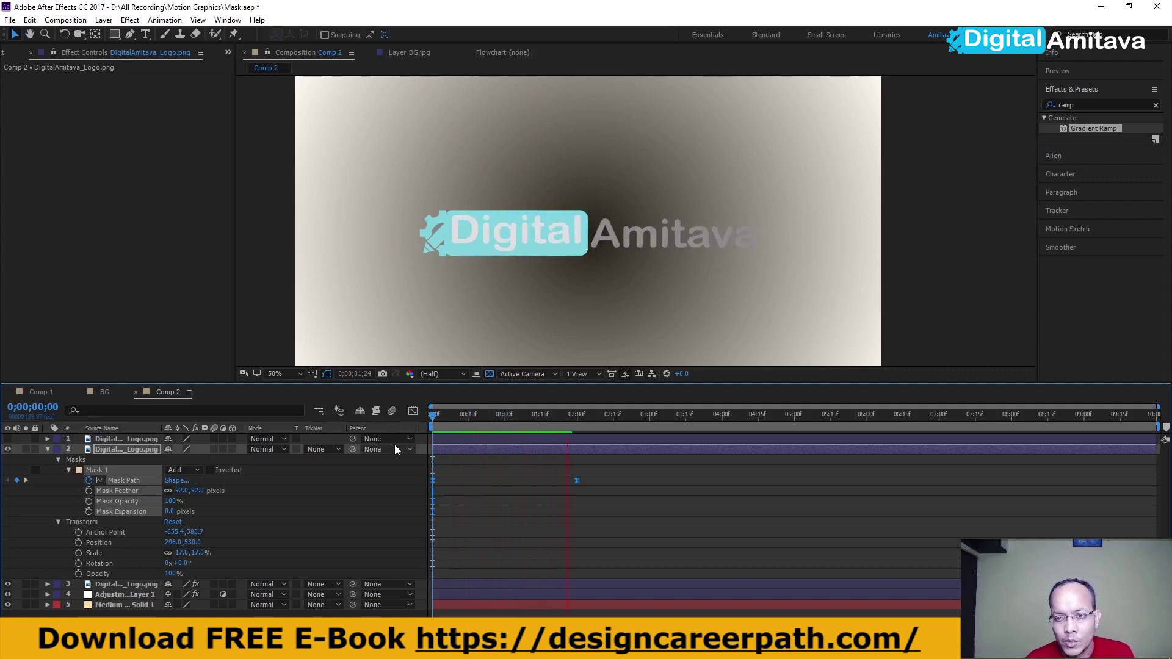
pyautogui.press('space')
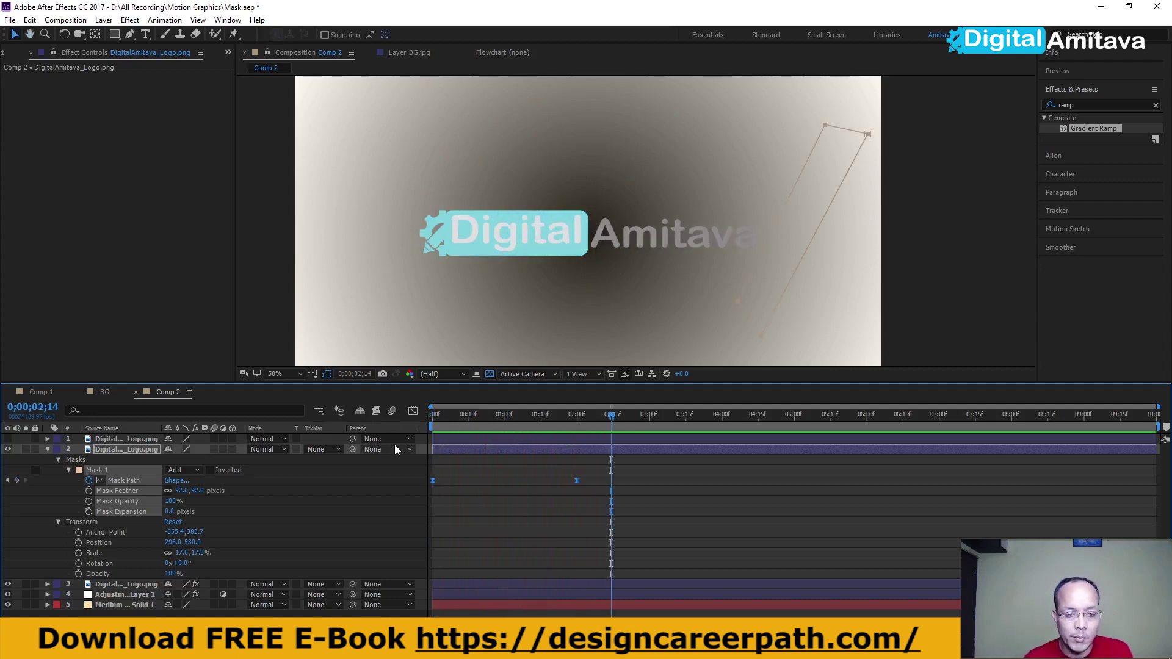
pyautogui.moveTo(610, 415); pyautogui.dragTo(408, 417)
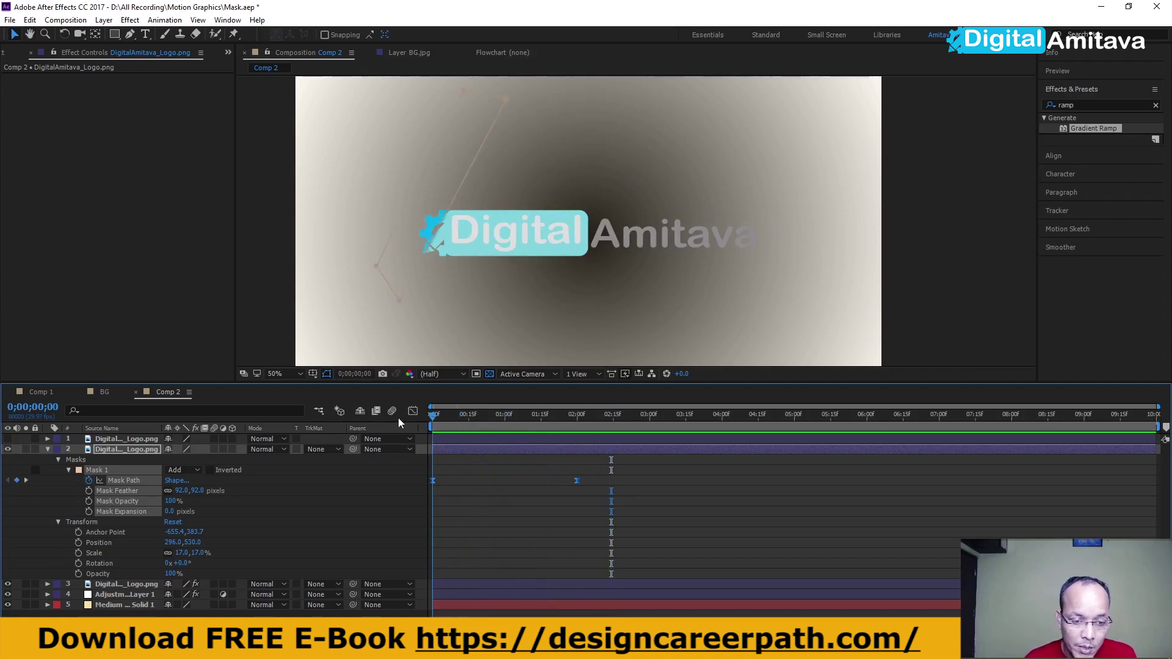
pyautogui.click(47, 450)
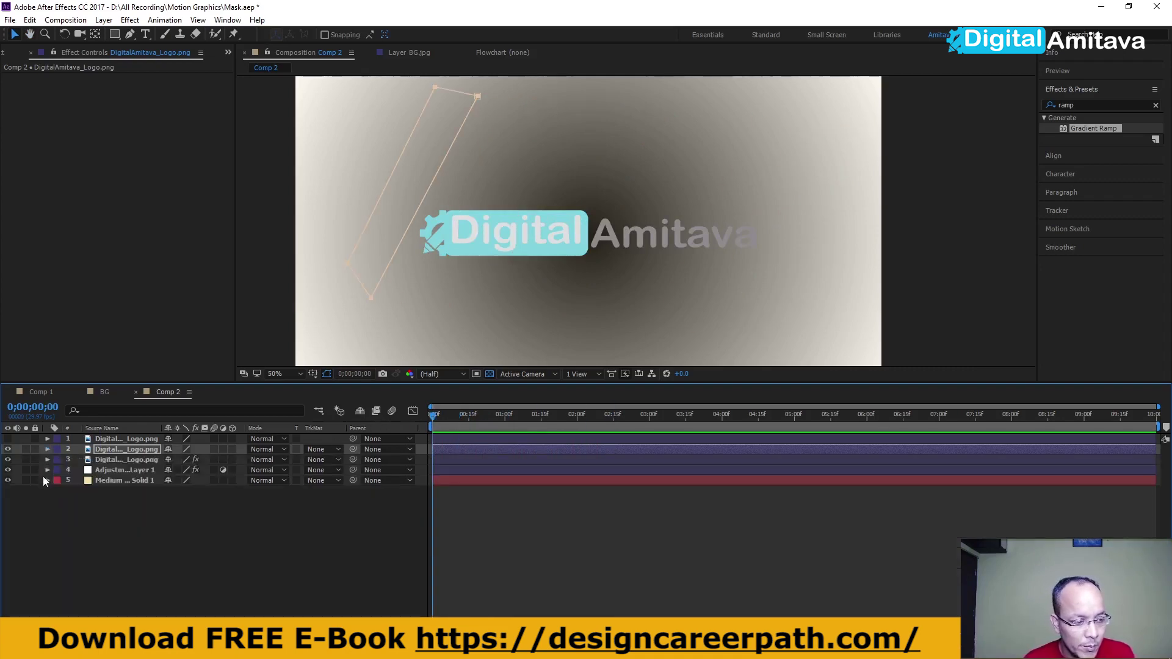